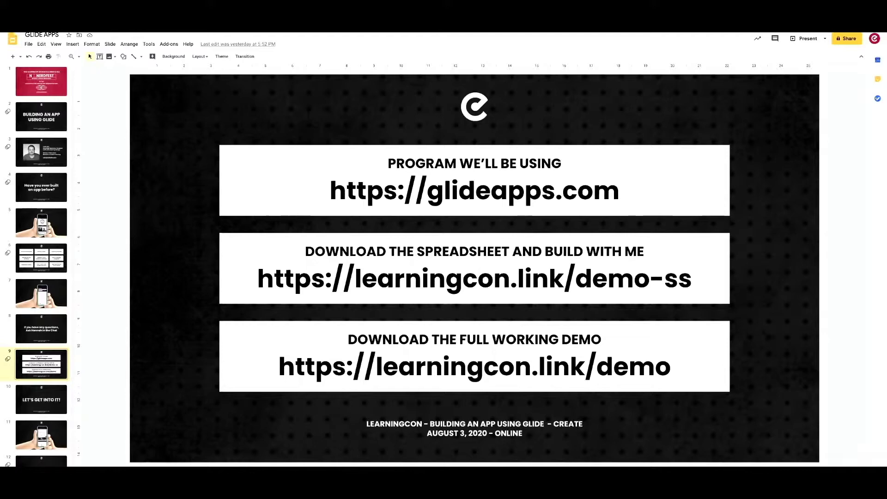
Switch from the resource-links slide deck to the Glide dashboard's My Apps page.
{"action": "key", "text": "ctrl+Tab"}
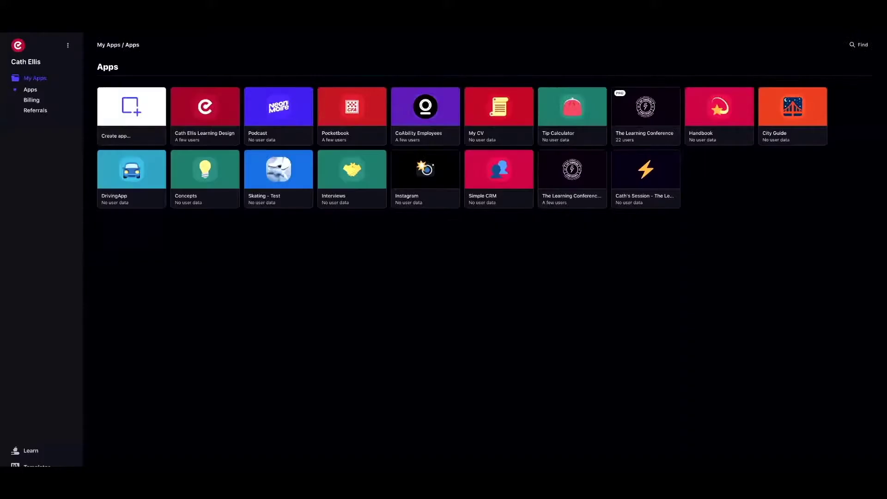
Build a new Glide app from the Learning Conference session spreadsheet and preview its Talks screen.
{"action": "key", "text": "ctrl+Tab"}
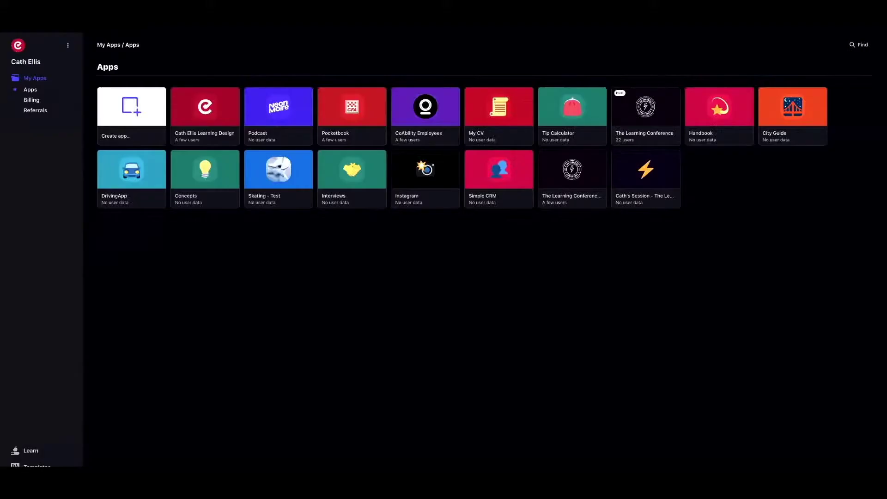
{"action": "mouse_move", "coordinate": [128, 134]}
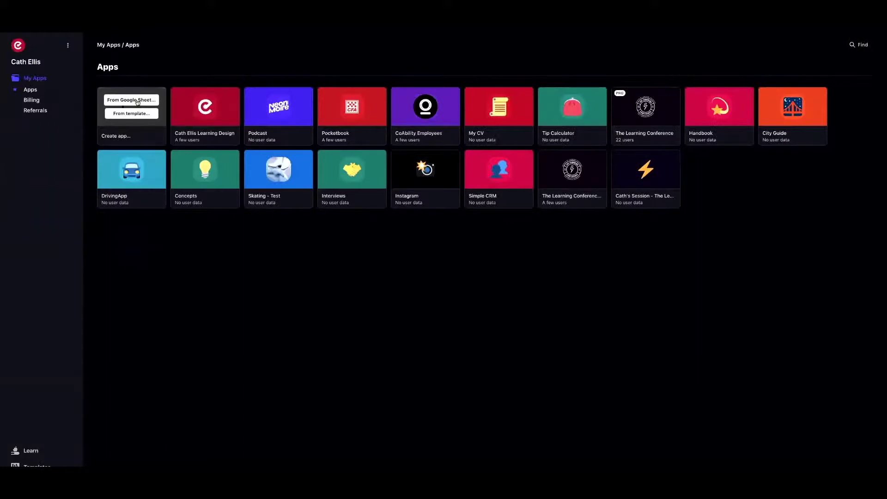
{"action": "left_click", "coordinate": [137, 102]}
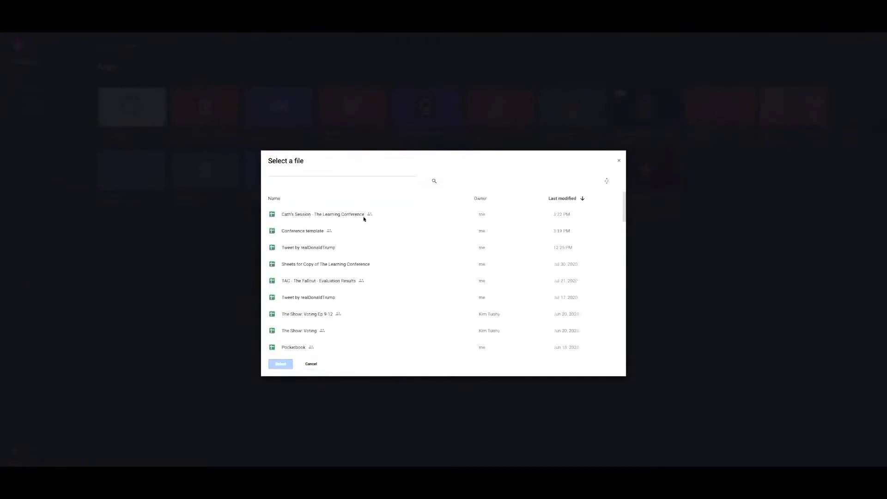
{"action": "left_click", "coordinate": [390, 214]}
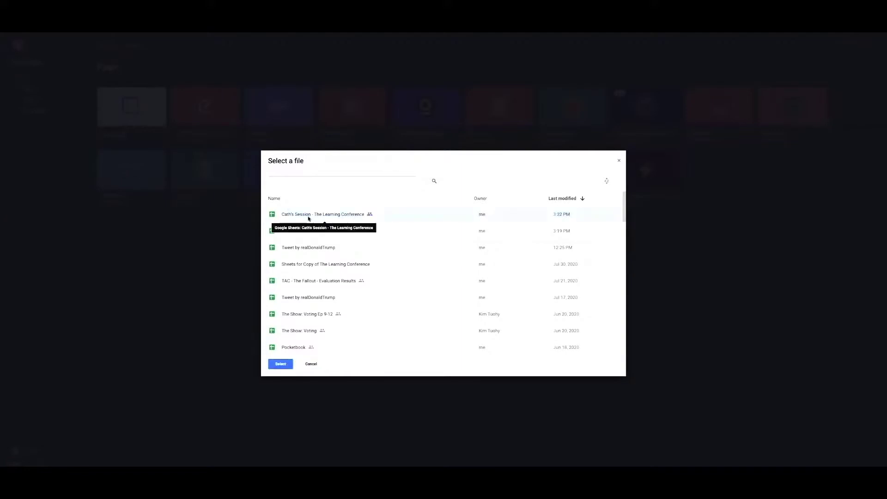
{"action": "left_click", "coordinate": [279, 364]}
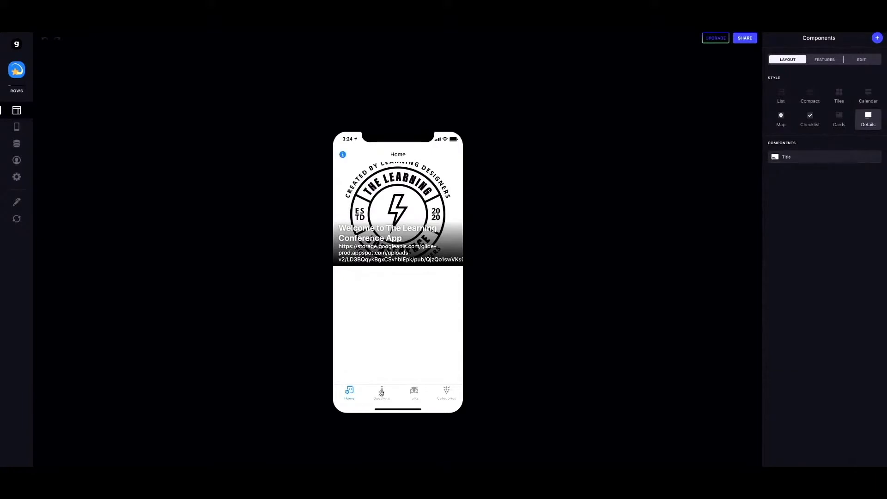
{"action": "left_click", "coordinate": [421, 393]}
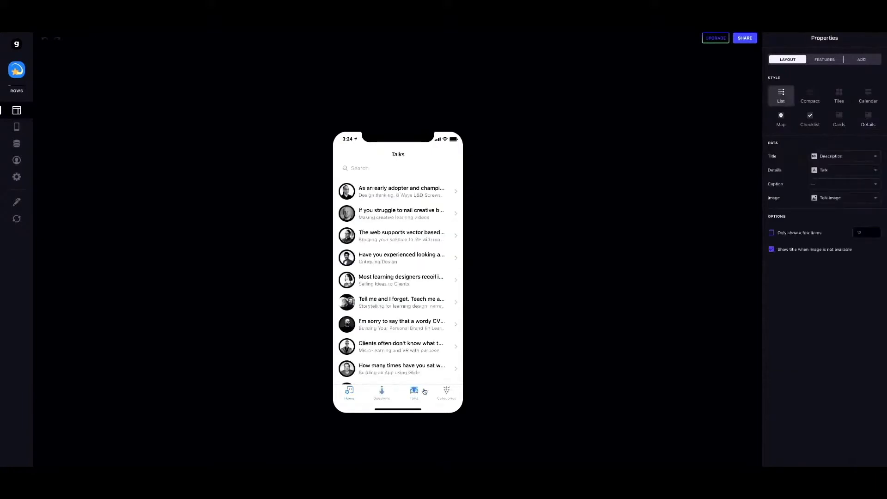
Preview the new app's Categories and Home screens, then return to the conference spreadsheet.
{"action": "left_click", "coordinate": [447, 391]}
{"action": "left_click", "coordinate": [351, 392]}
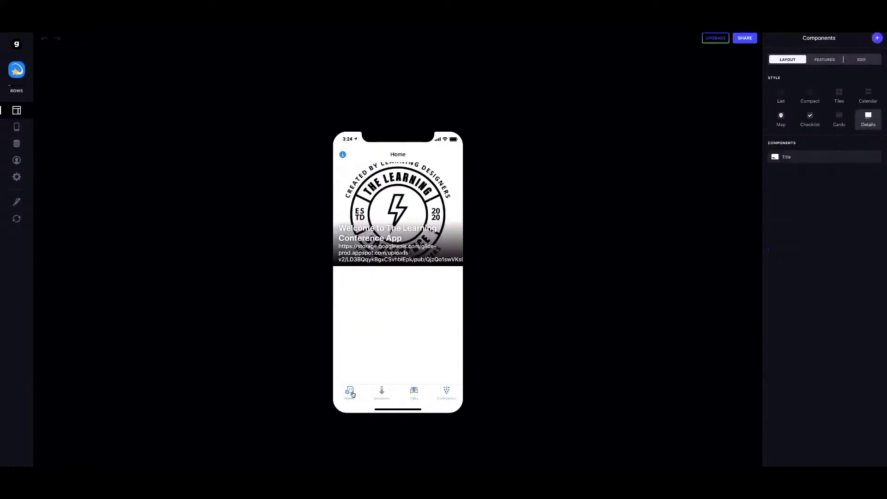
{"action": "key", "text": "ctrl+Tab"}
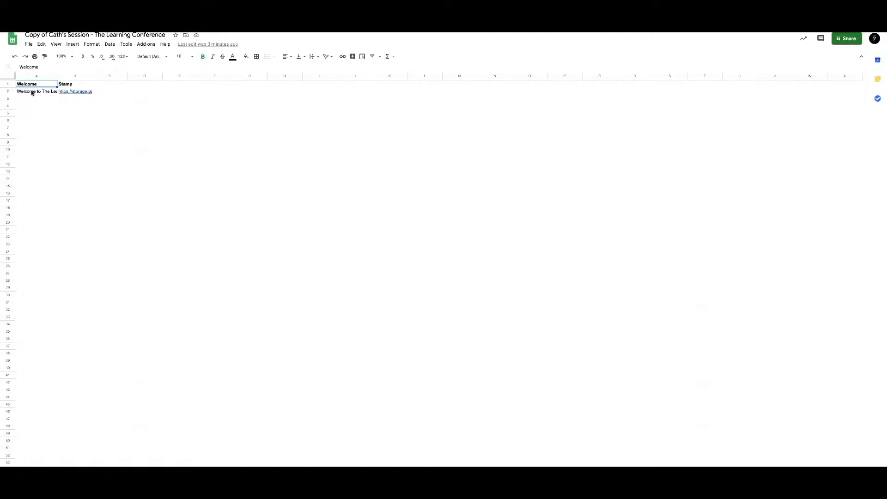
Review the talks data in the spreadsheet, then open the Category sheet.
{"action": "mouse_move", "coordinate": [72, 93]}
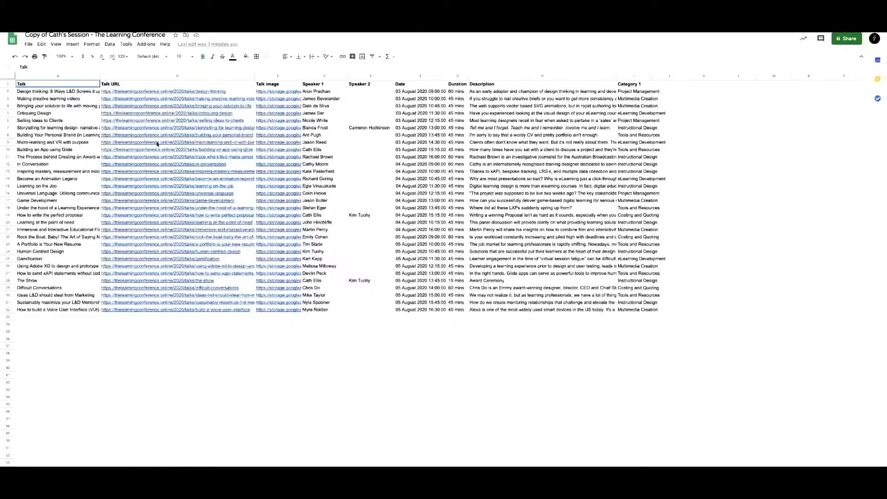
{"action": "mouse_move", "coordinate": [145, 307]}
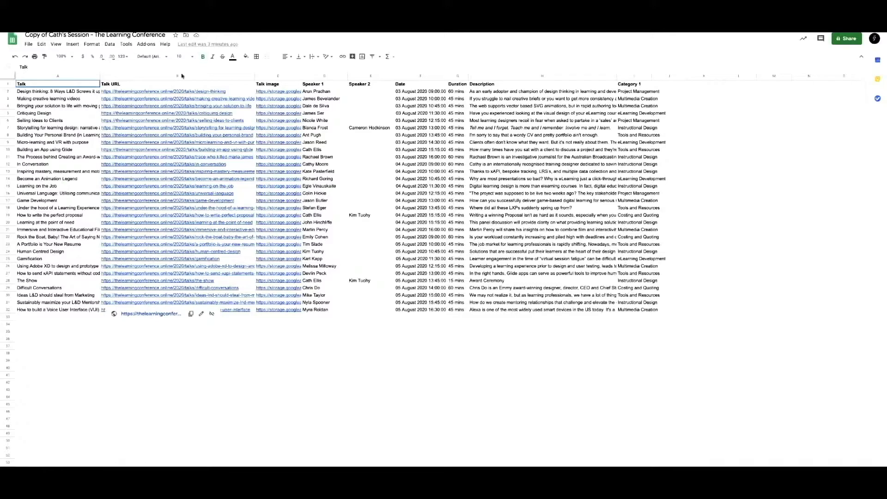
{"action": "mouse_move", "coordinate": [274, 94]}
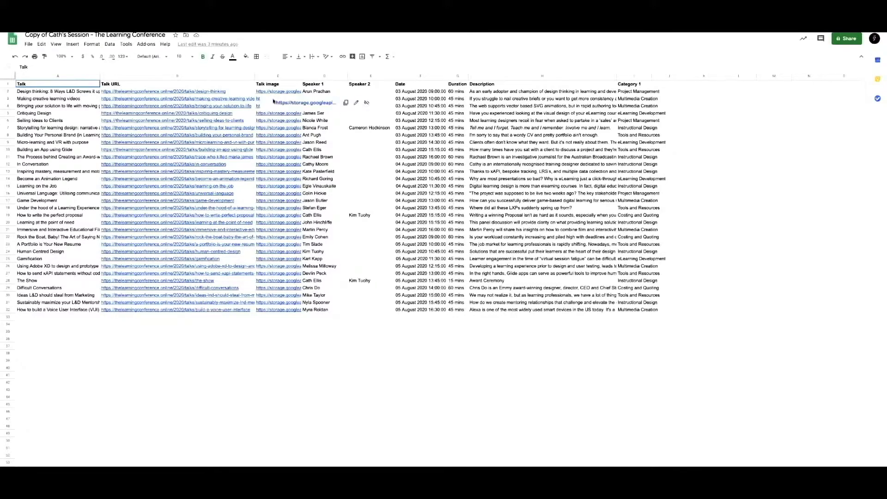
{"action": "left_click", "coordinate": [276, 350]}
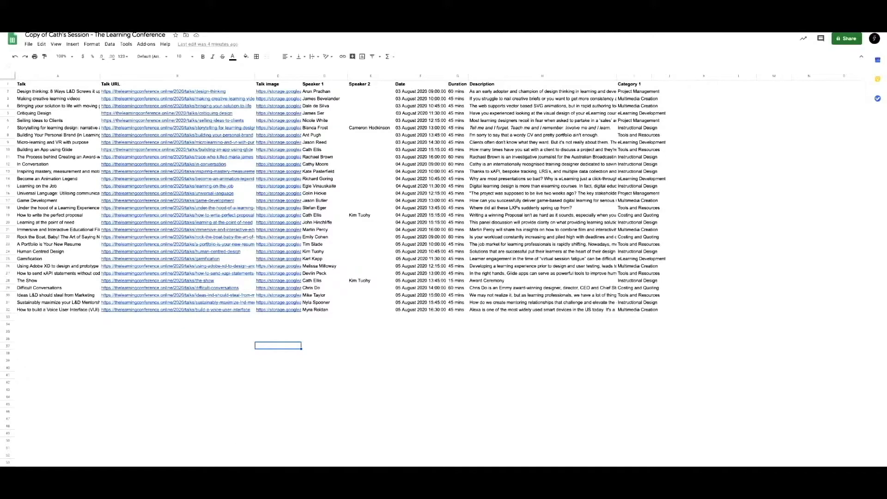
{"action": "left_click", "coordinate": [152, 447]}
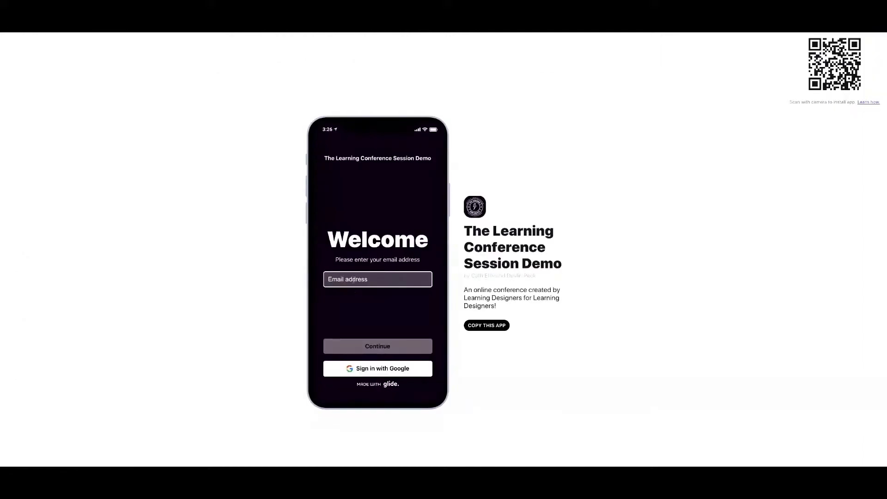
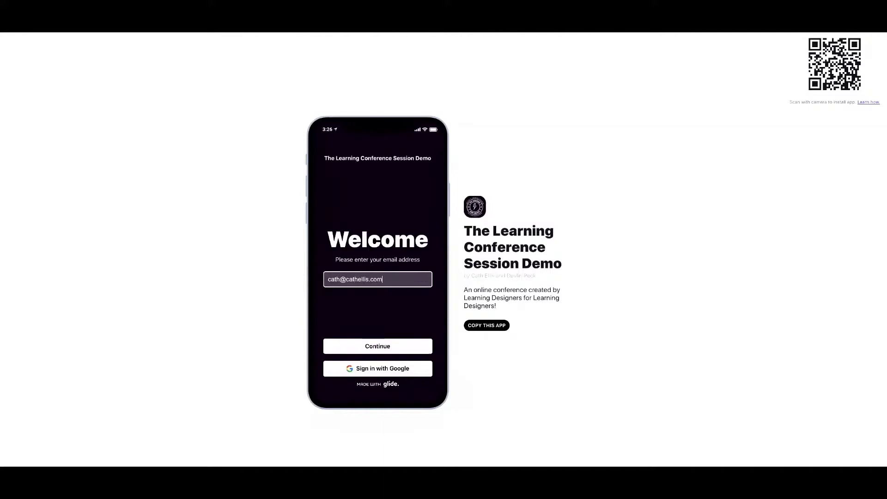
Sign in to the demo app with an e-mail address and the emailed PIN, re-entering a rejected PIN.
{"action": "left_click", "coordinate": [379, 349]}
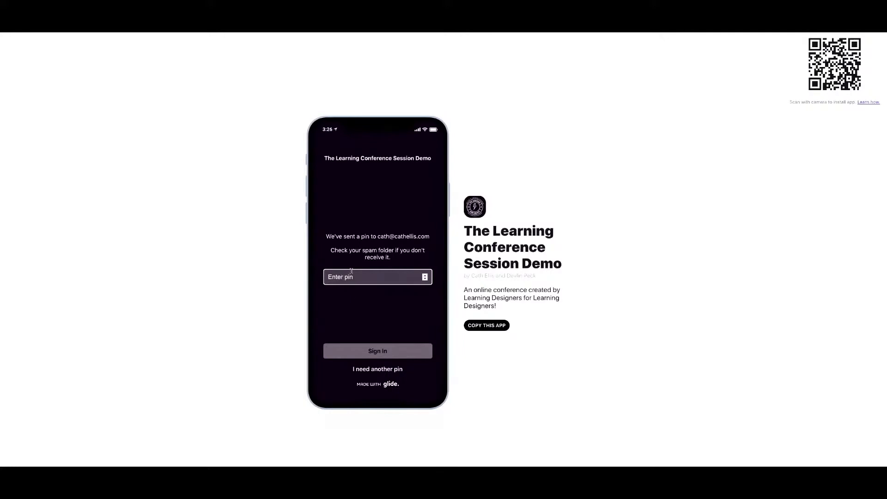
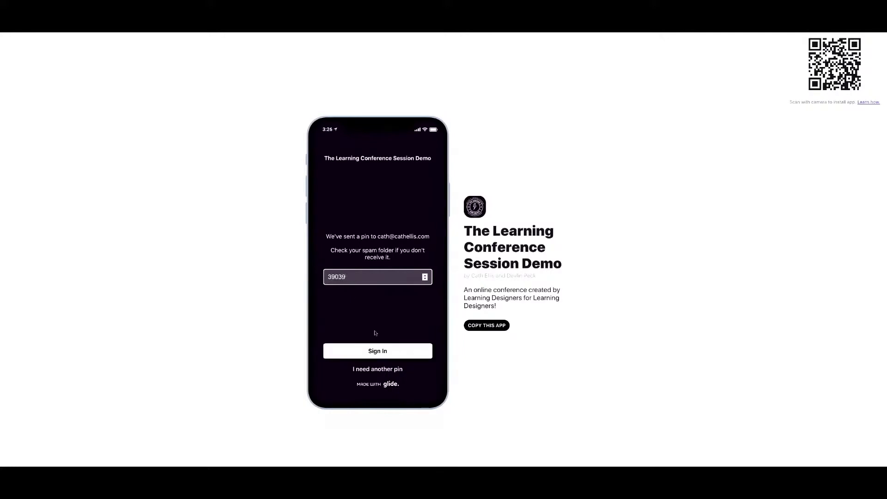
{"action": "left_click", "coordinate": [377, 350]}
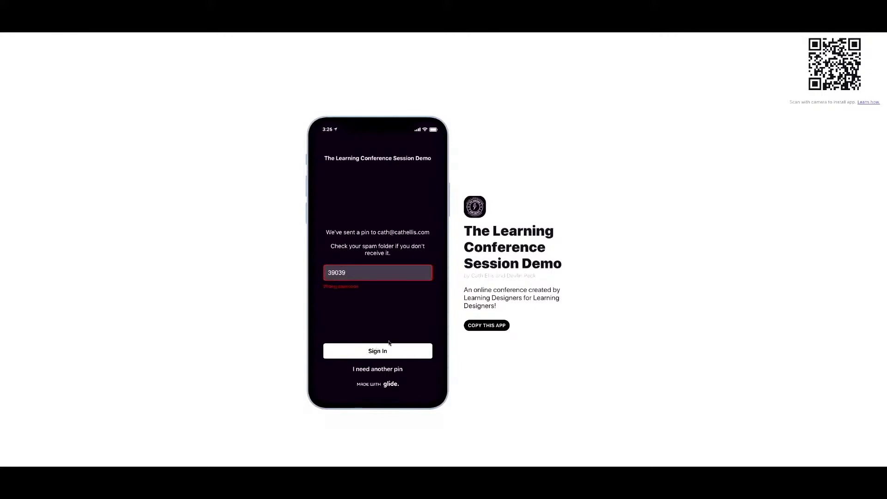
{"action": "left_click_drag", "start_coordinate": [351, 273], "coordinate": [311, 269]}
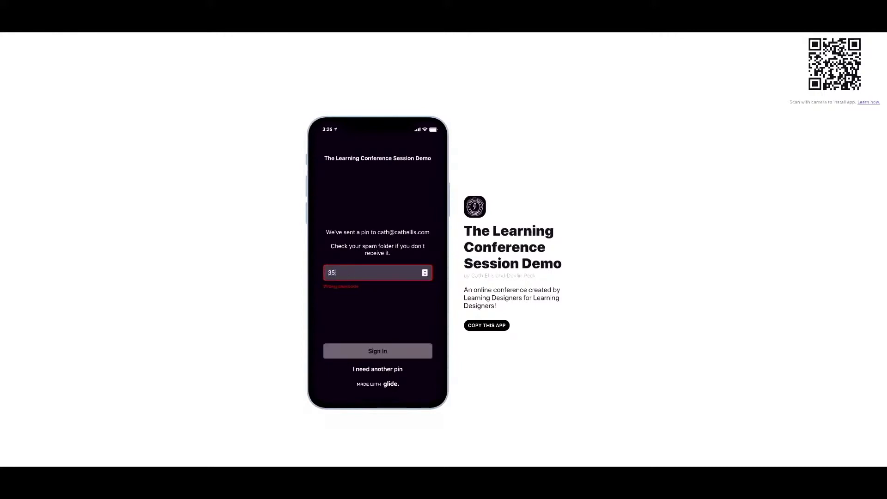
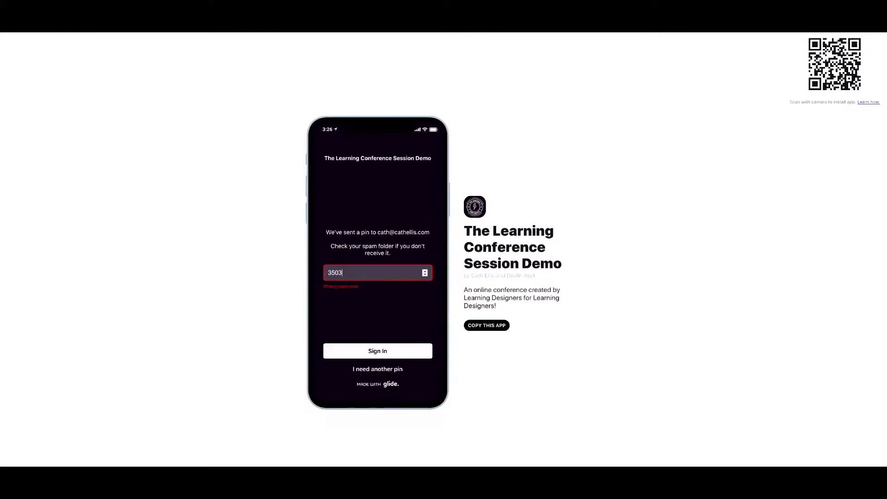
{"action": "key", "text": "Return"}
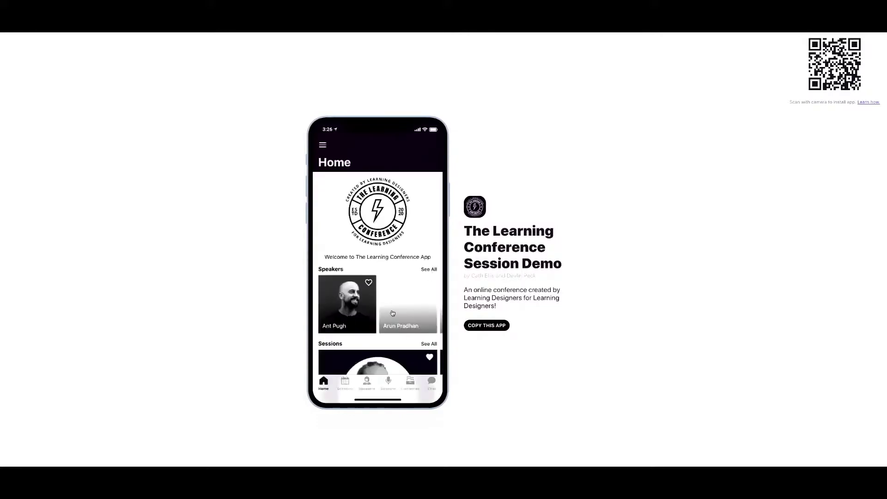
Browse the demo app's Schedule, Speakers, Sessions and Categories screens.
{"action": "scroll", "coordinate": [382, 332], "scroll_direction": "down", "scroll_amount": 3}
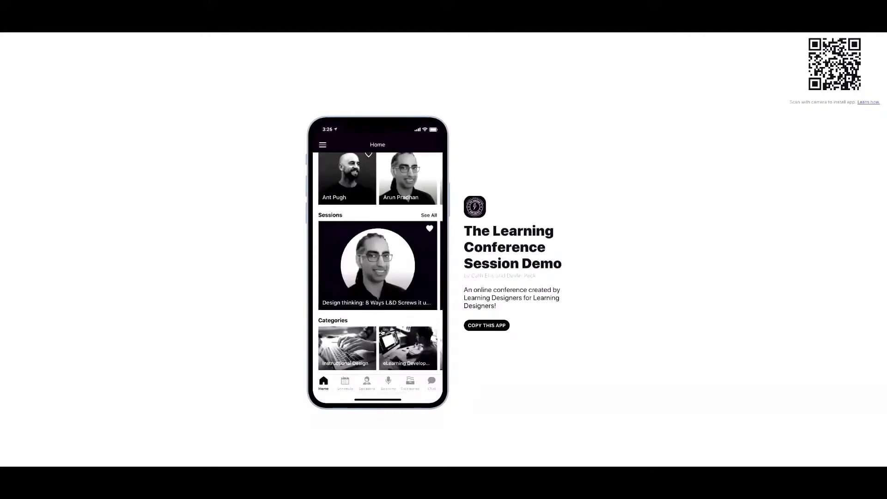
{"action": "scroll", "coordinate": [382, 332], "scroll_direction": "up", "scroll_amount": 3}
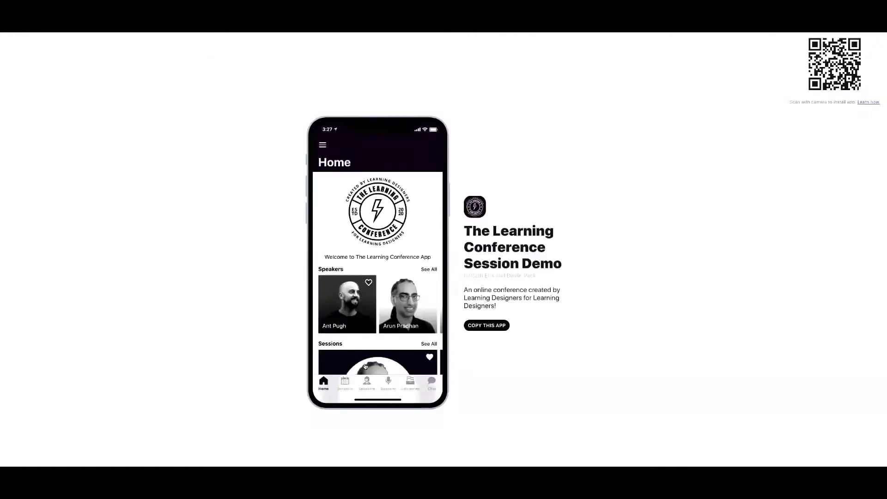
{"action": "left_click", "coordinate": [346, 383]}
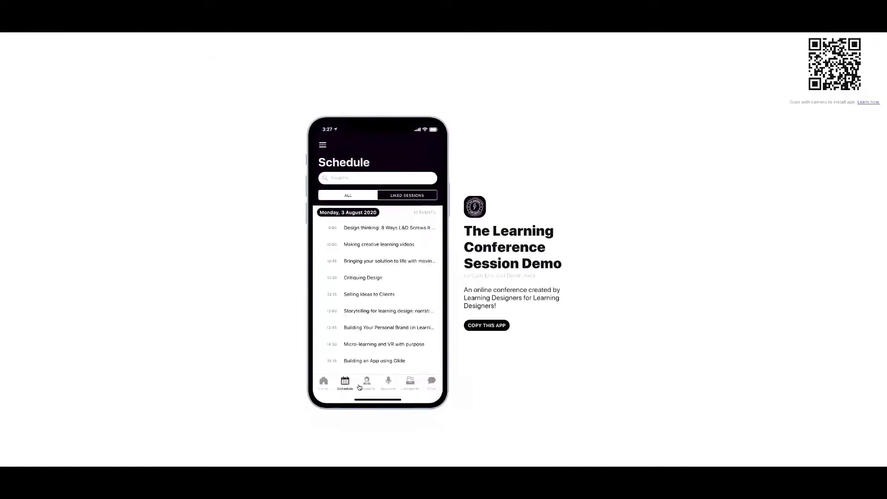
{"action": "left_click", "coordinate": [367, 386]}
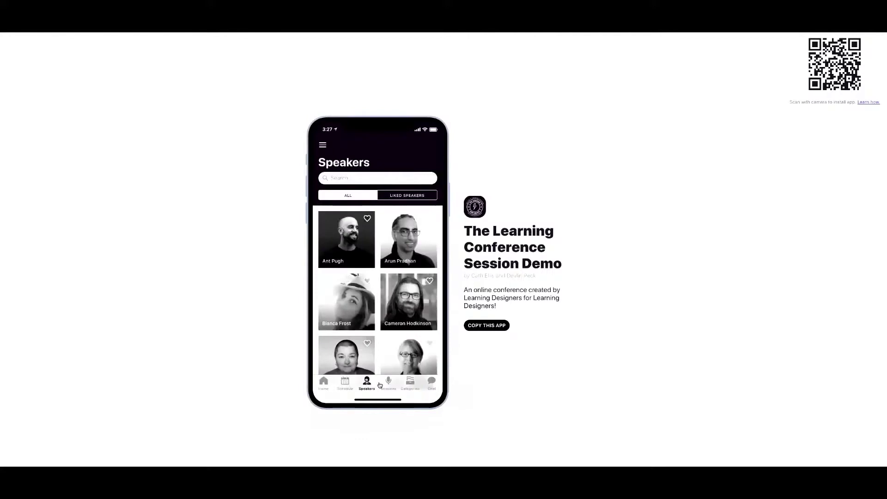
{"action": "left_click", "coordinate": [388, 383]}
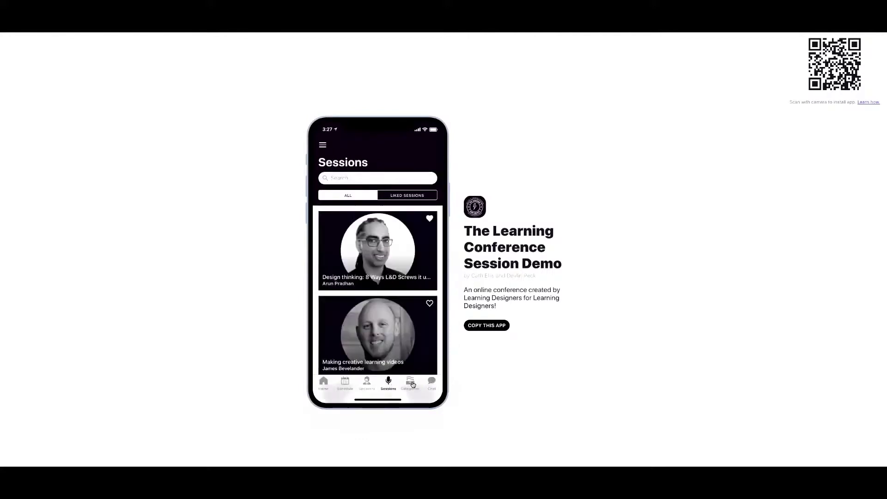
{"action": "left_click", "coordinate": [411, 384]}
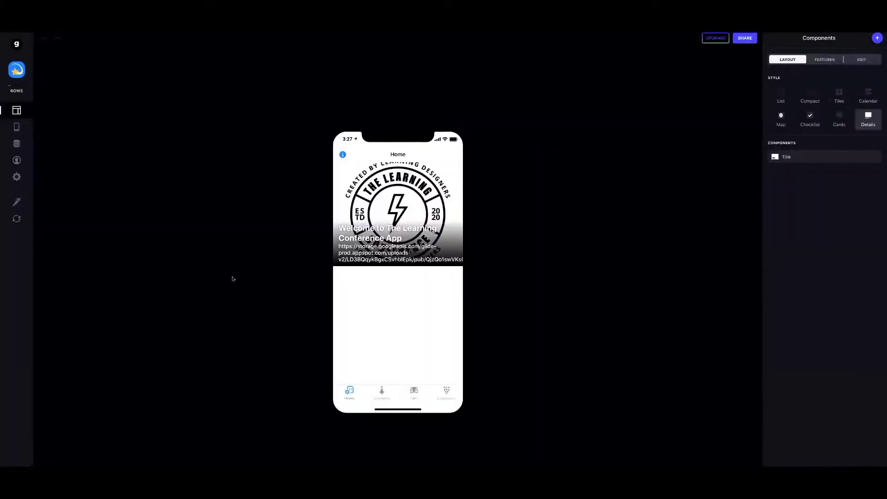
Preview the new app's Speakers list, then return to the demo app's Categories screen.
{"action": "left_click", "coordinate": [382, 397]}
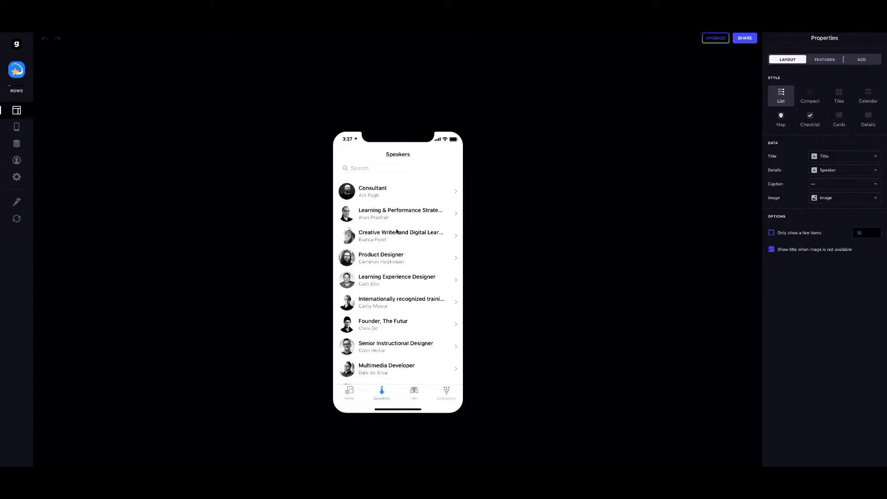
{"action": "mouse_move", "coordinate": [294, 48]}
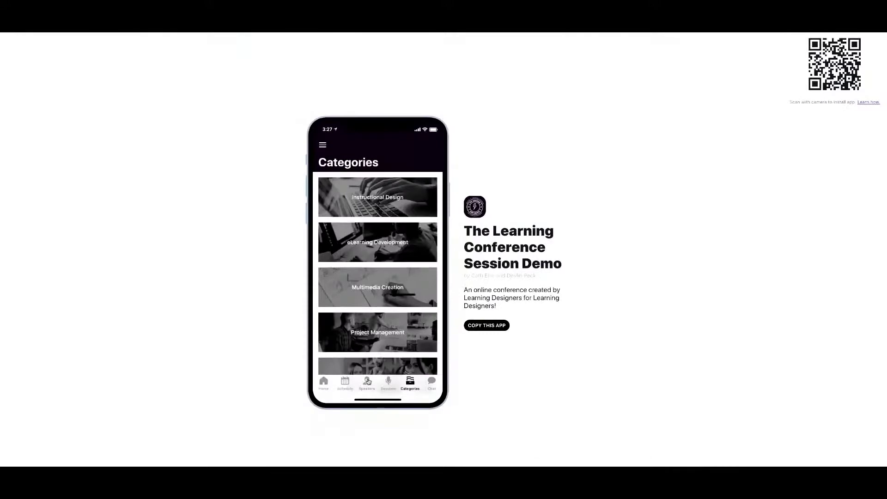
Look over the demo app's Speakers screen before going back to the editor's Speakers list.
{"action": "left_click", "coordinate": [367, 381]}
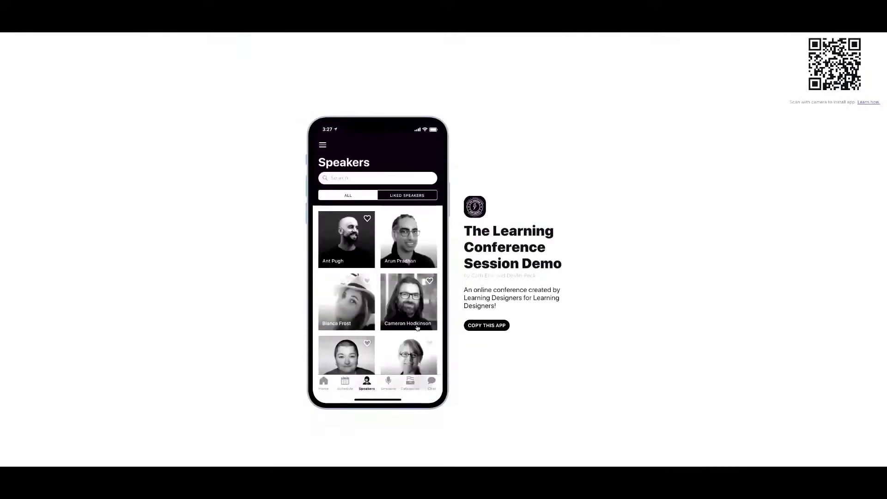
{"action": "scroll", "coordinate": [356, 251], "scroll_direction": "down", "scroll_amount": 5}
{"action": "scroll", "coordinate": [356, 250], "scroll_direction": "up", "scroll_amount": 5}
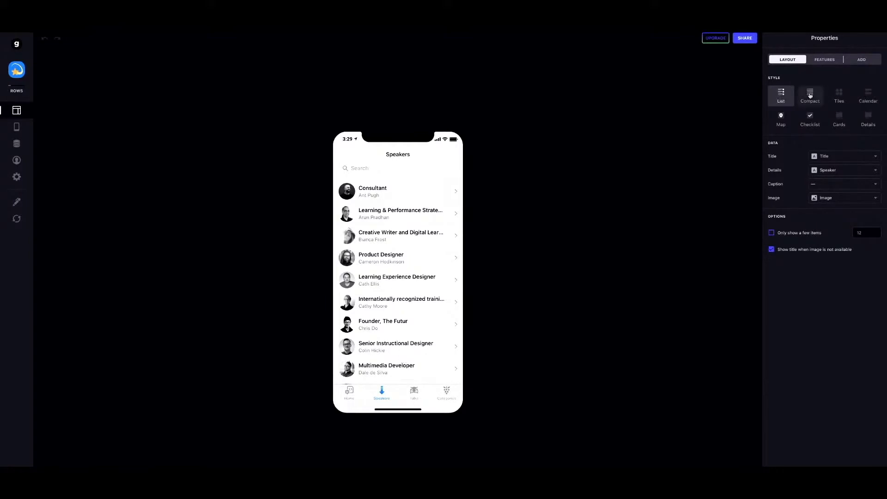
Switch the Speakers screen to Tiles style, with Speaker as title and Title as details.
{"action": "left_click", "coordinate": [810, 96]}
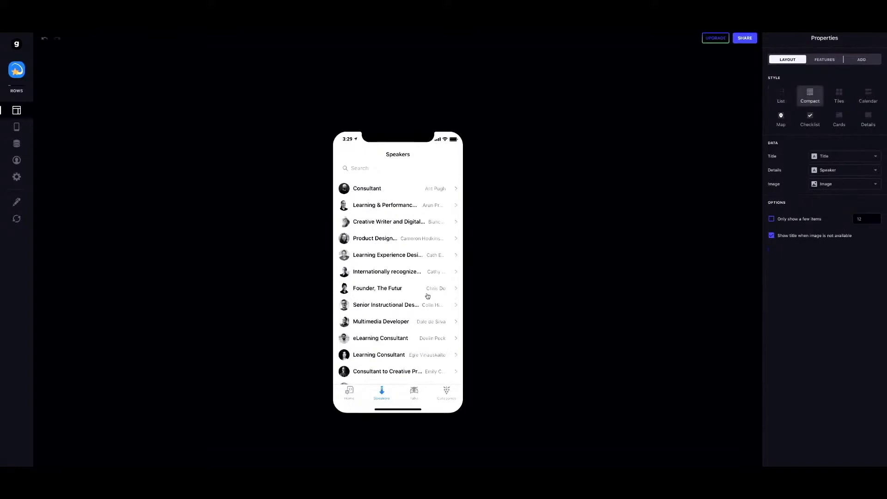
{"action": "left_click", "coordinate": [839, 94]}
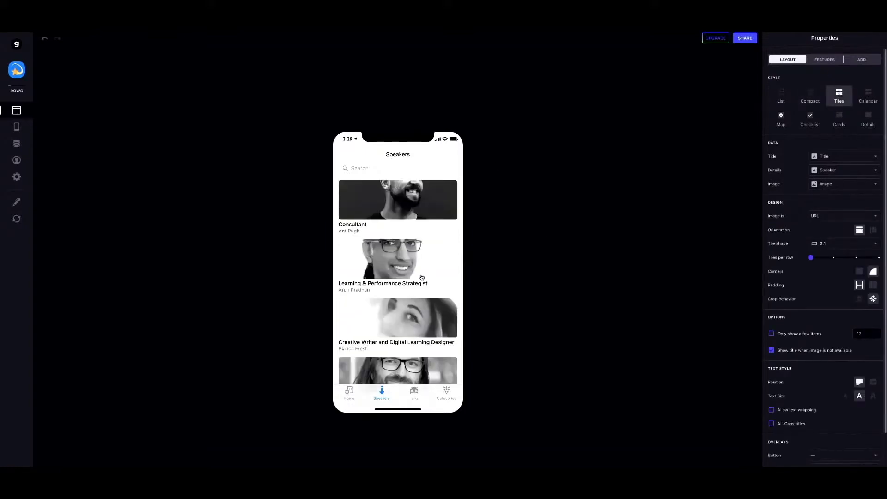
{"action": "left_click", "coordinate": [826, 157]}
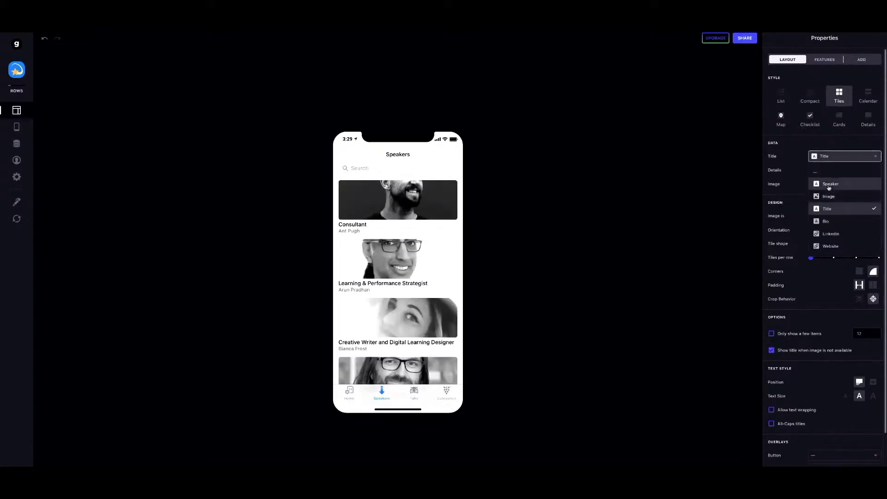
{"action": "left_click", "coordinate": [829, 185]}
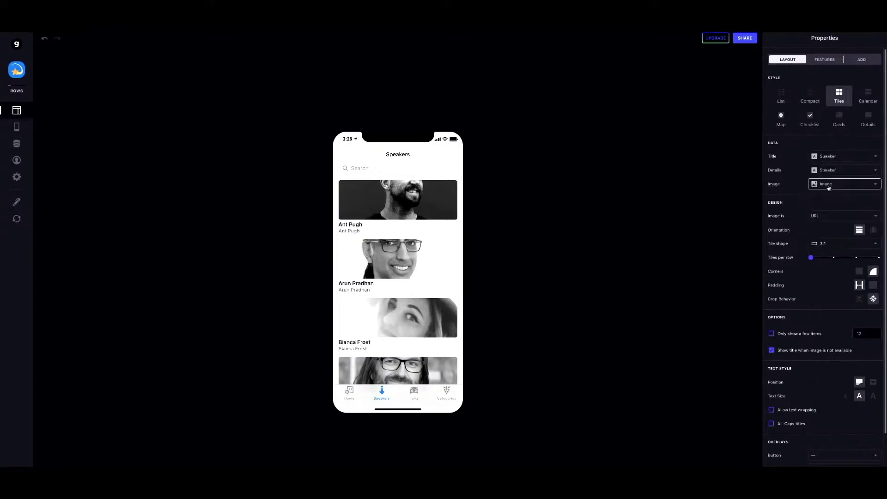
{"action": "left_click", "coordinate": [825, 171]}
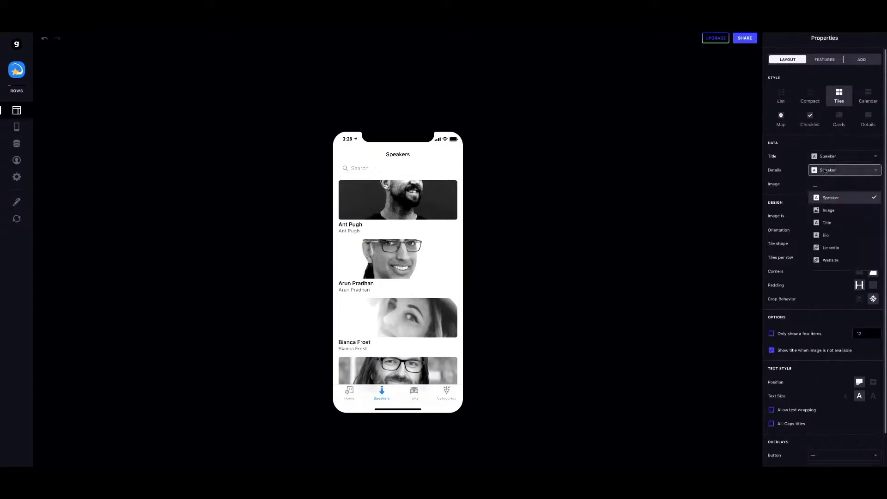
{"action": "left_click", "coordinate": [828, 223]}
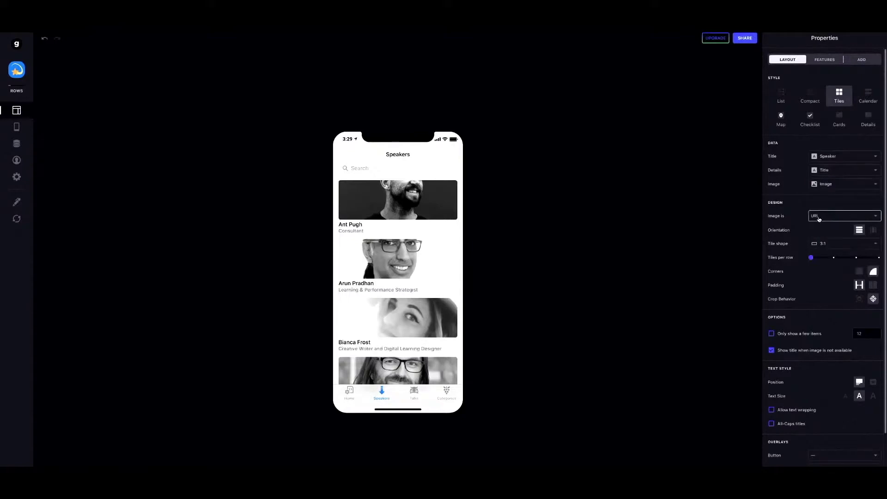
{"action": "left_click", "coordinate": [827, 219]}
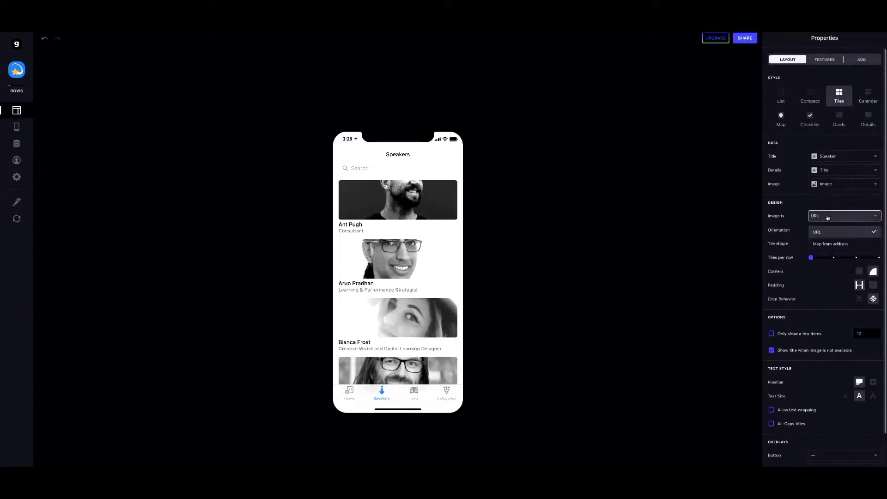
{"action": "left_click", "coordinate": [823, 221]}
{"action": "left_click", "coordinate": [827, 246]}
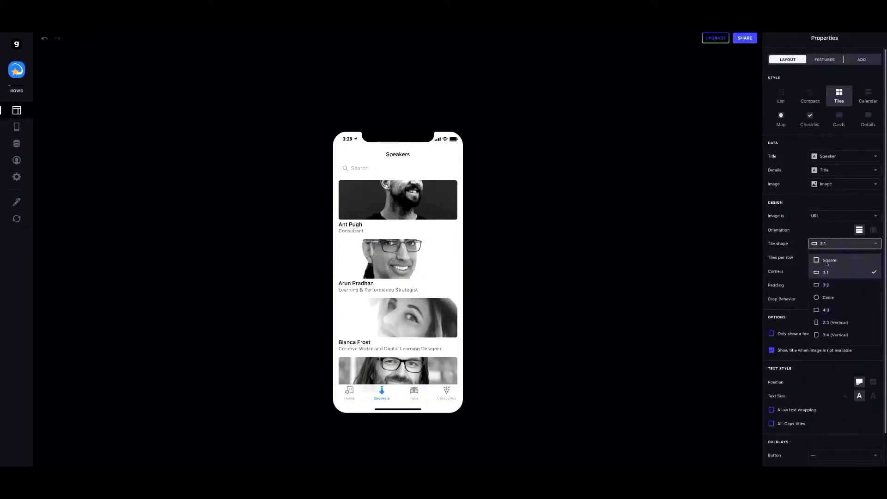
Make the speaker tiles Square, keeping Sharp corners and restoring the padding after trying Tight.
{"action": "left_click", "coordinate": [826, 262]}
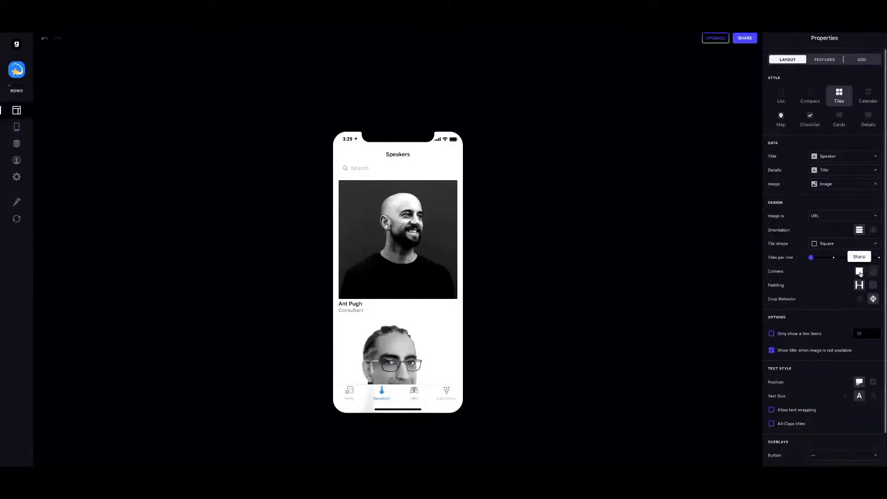
{"action": "left_click", "coordinate": [874, 273]}
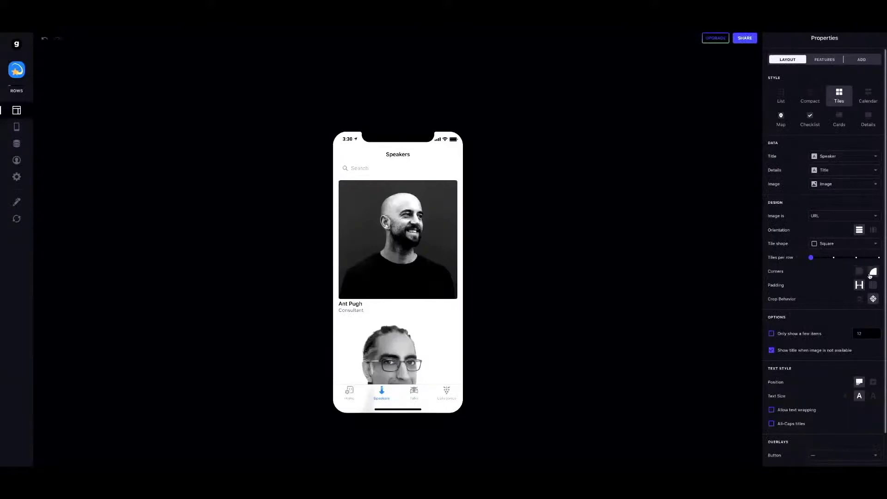
{"action": "left_click", "coordinate": [859, 271]}
{"action": "left_click", "coordinate": [871, 285]}
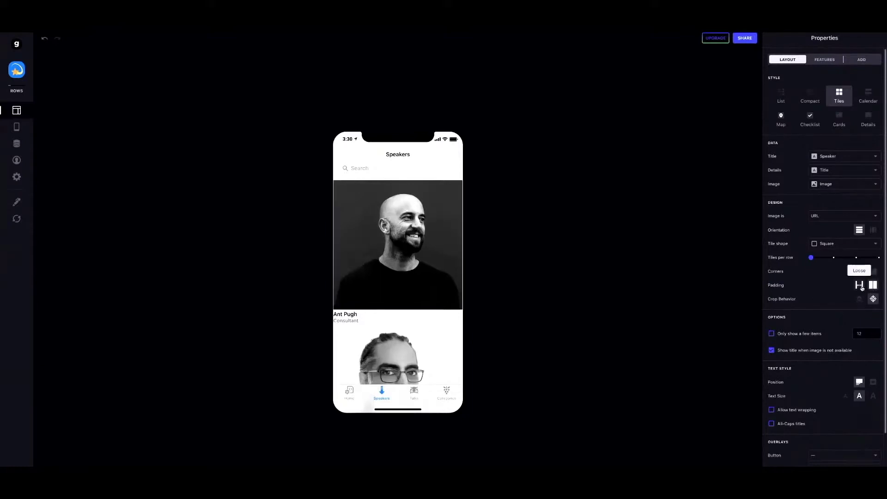
{"action": "left_click", "coordinate": [860, 285]}
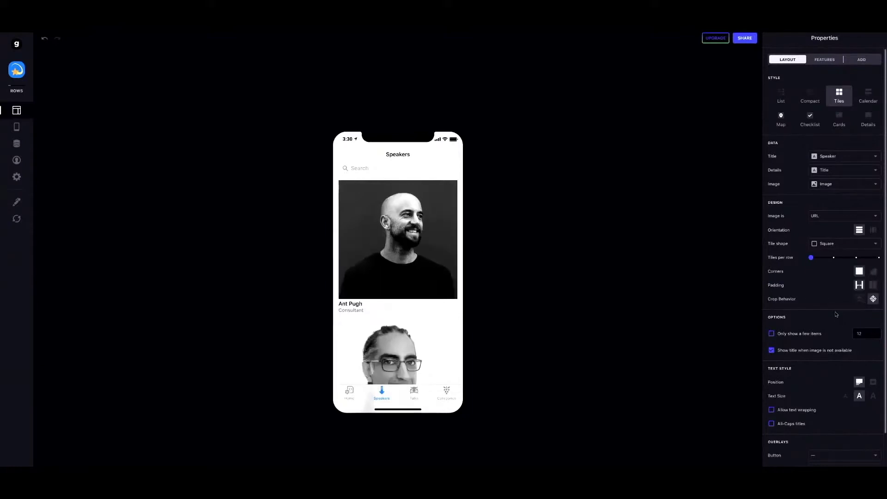
{"action": "scroll", "coordinate": [833, 338], "scroll_direction": "down", "scroll_amount": 3}
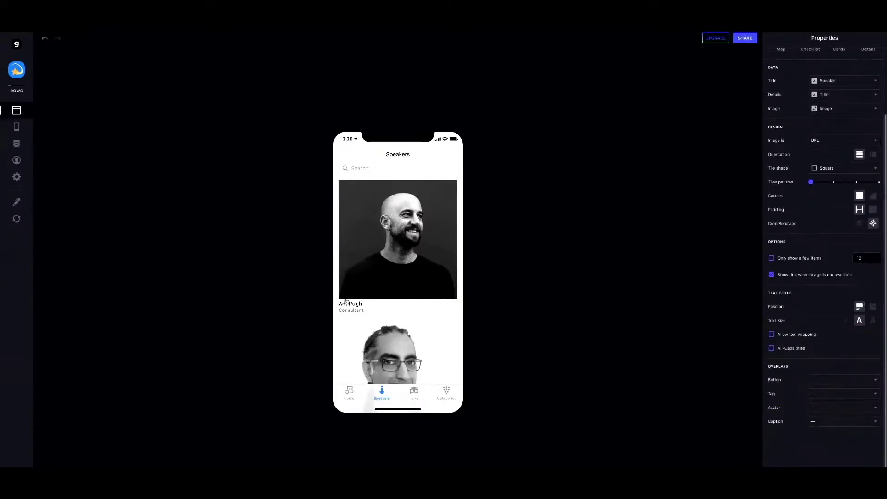
Overlay each speaker's name and job title on the photo's lower left.
{"action": "left_click", "coordinate": [873, 307]}
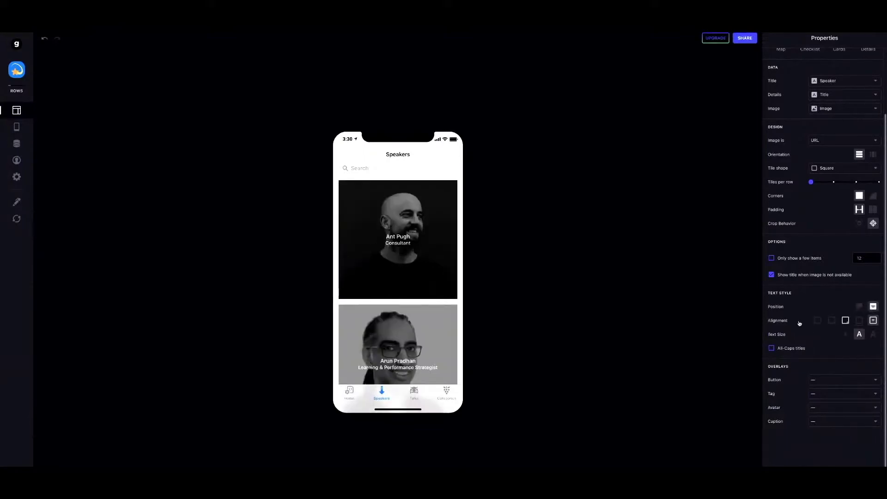
{"action": "left_click", "coordinate": [832, 320]}
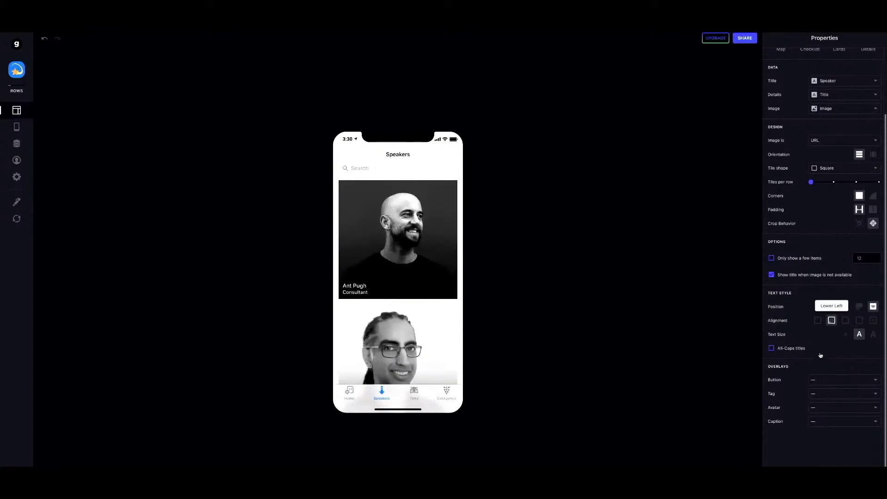
{"action": "scroll", "coordinate": [827, 323], "scroll_direction": "up", "scroll_amount": 2}
{"action": "scroll", "coordinate": [820, 354], "scroll_direction": "up", "scroll_amount": 2}
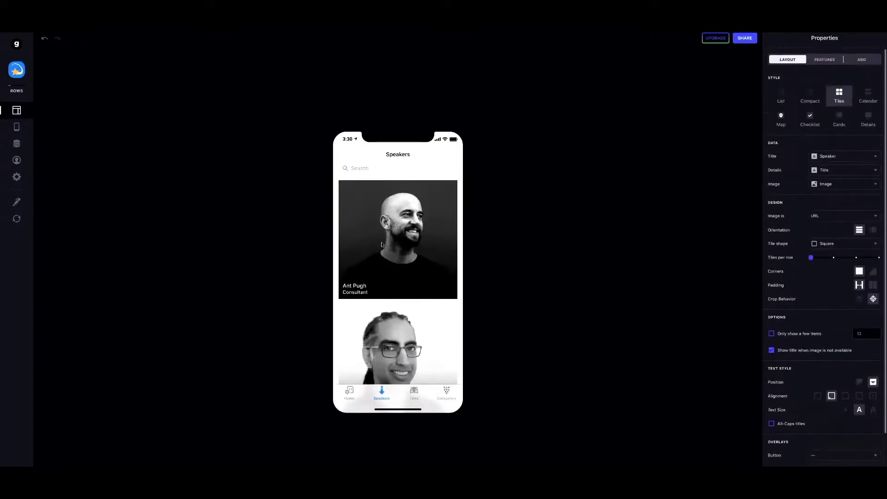
Set the speaker tiles to two per row.
{"action": "left_click", "coordinate": [834, 257]}
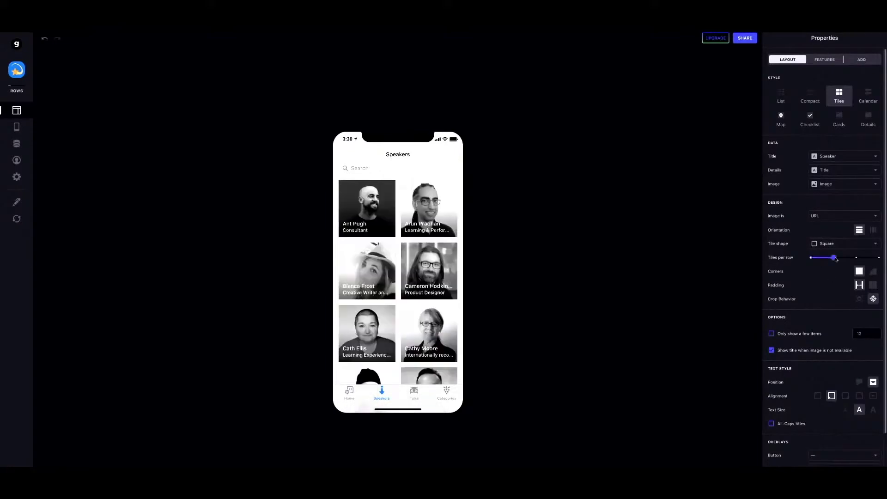
{"action": "left_click_drag", "start_coordinate": [820, 259], "coordinate": [827, 258]}
{"action": "scroll", "coordinate": [833, 352], "scroll_direction": "down", "scroll_amount": 2}
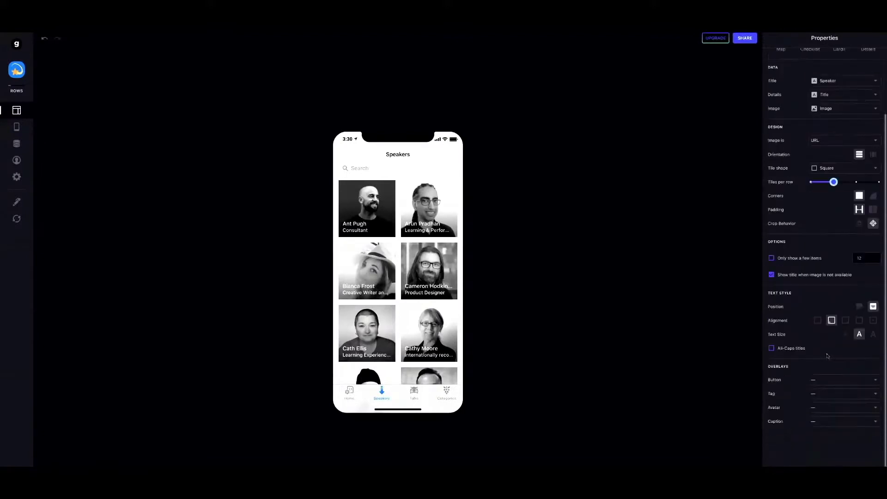
{"action": "left_click", "coordinate": [815, 382]}
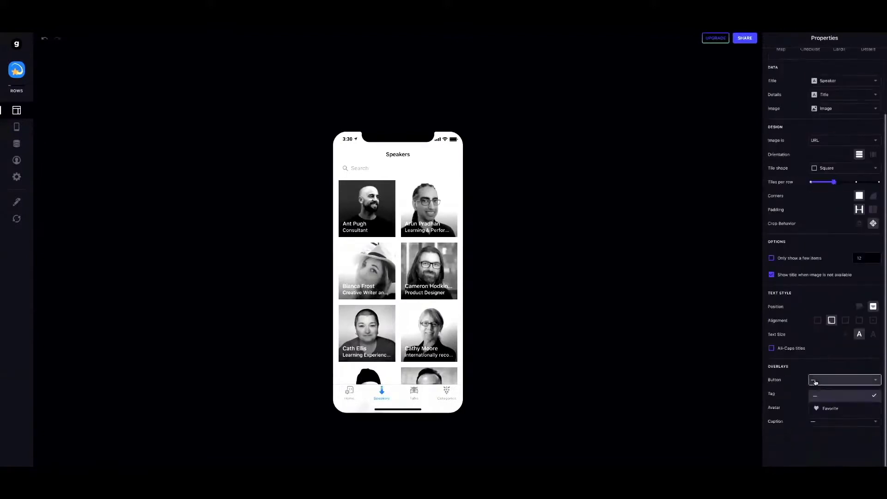
Add a Favorite heart button to each speaker tile, then move on to the Talks screen.
{"action": "left_click", "coordinate": [825, 409]}
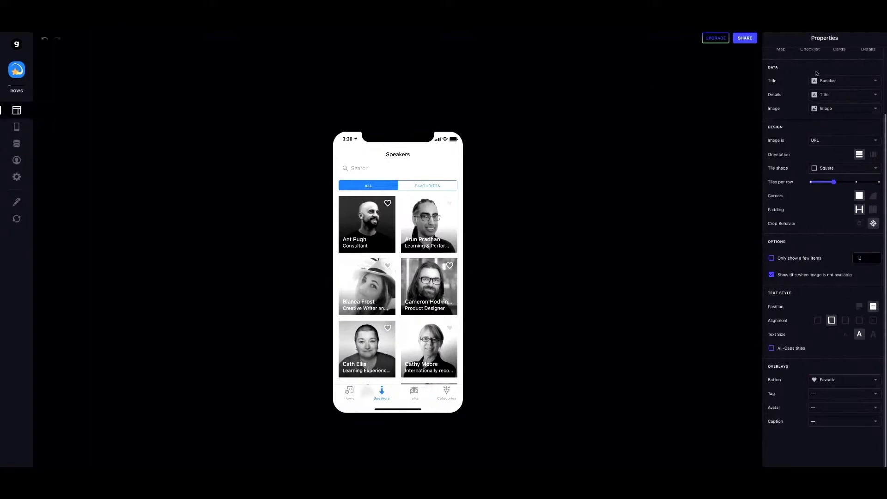
{"action": "scroll", "coordinate": [817, 73], "scroll_direction": "up", "scroll_amount": 3}
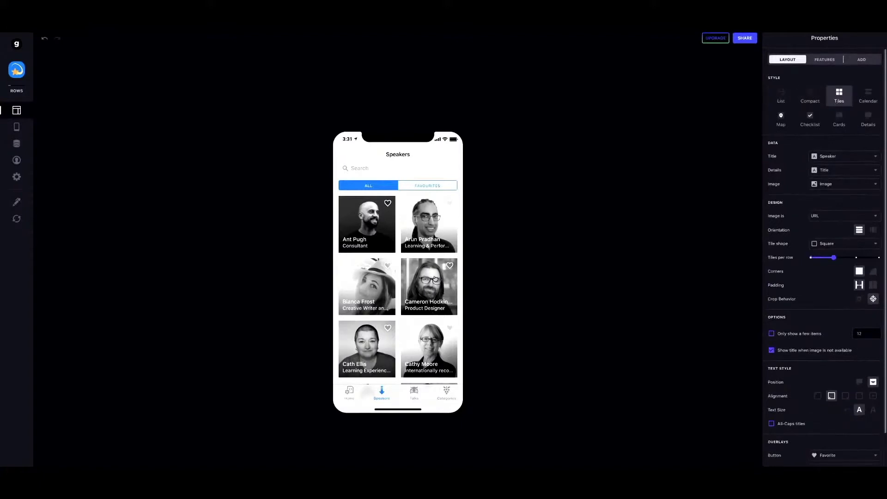
{"action": "left_click", "coordinate": [414, 393]}
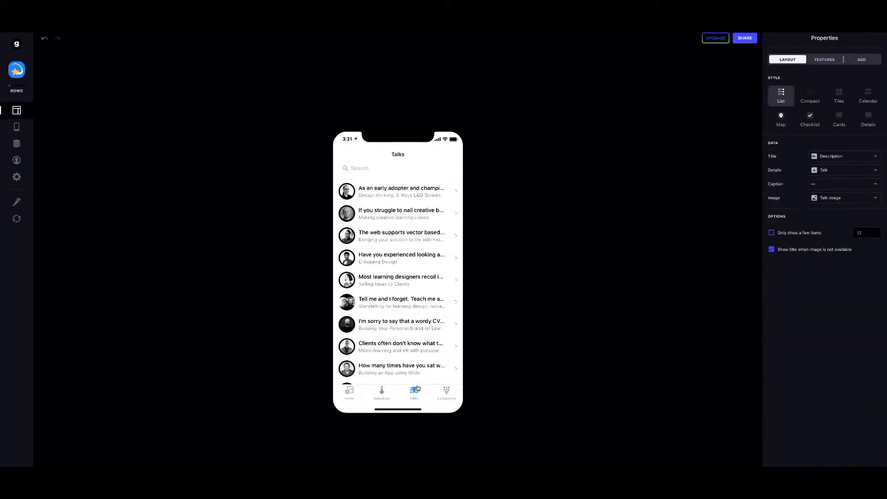
Switch the Talks list to Tiles style and compare it with the demo's Sessions screen.
{"action": "left_click", "coordinate": [839, 94]}
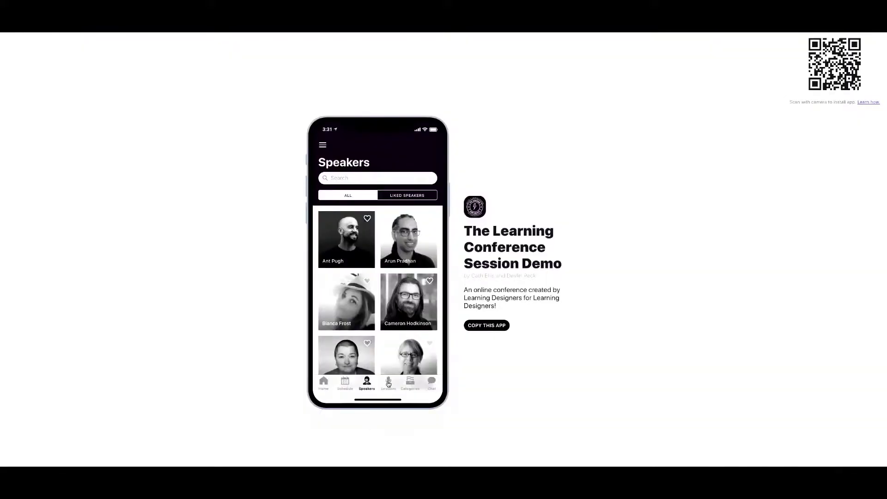
{"action": "left_click", "coordinate": [388, 383]}
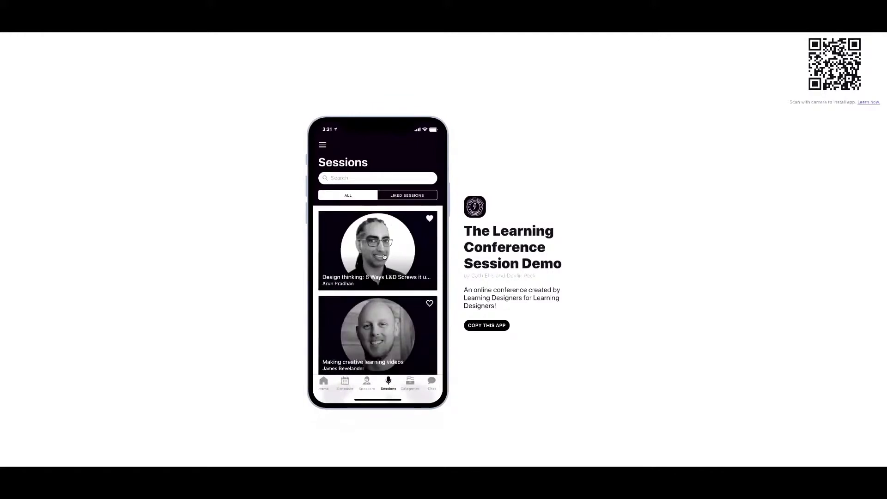
{"action": "scroll", "coordinate": [385, 250], "scroll_direction": "down", "scroll_amount": 8}
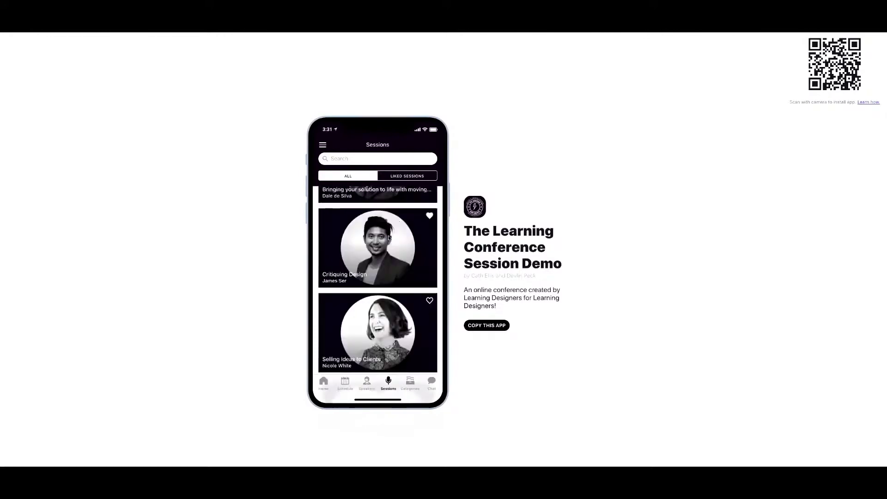
{"action": "scroll", "coordinate": [386, 237], "scroll_direction": "up", "scroll_amount": 8}
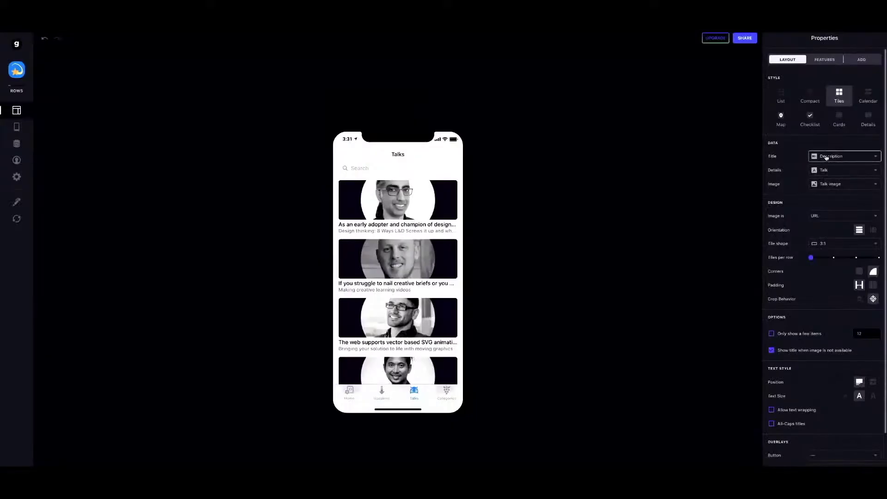
Title each talk tile with the Talk name and remove the details line.
{"action": "left_click", "coordinate": [826, 157]}
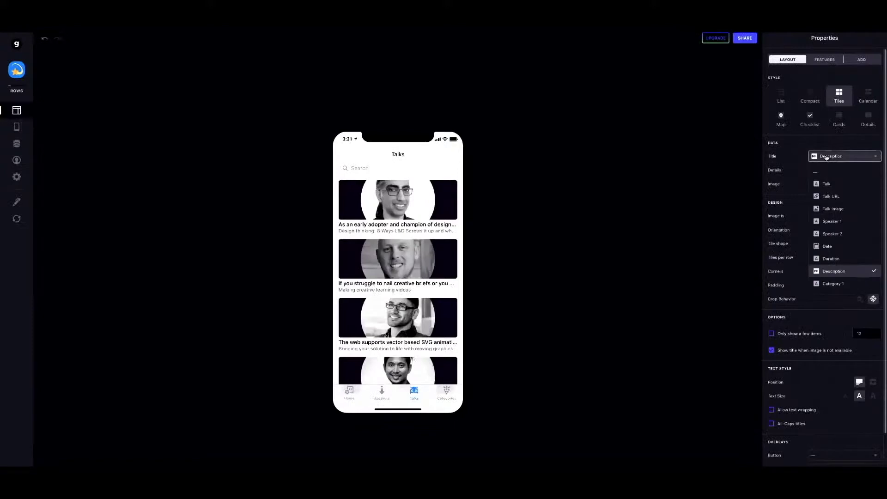
{"action": "left_click", "coordinate": [834, 186]}
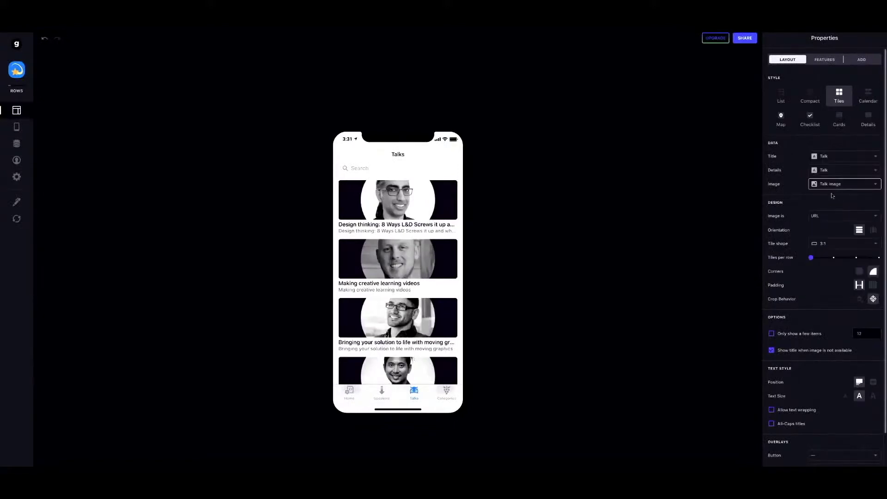
{"action": "left_click", "coordinate": [834, 170]}
{"action": "left_click", "coordinate": [822, 185]}
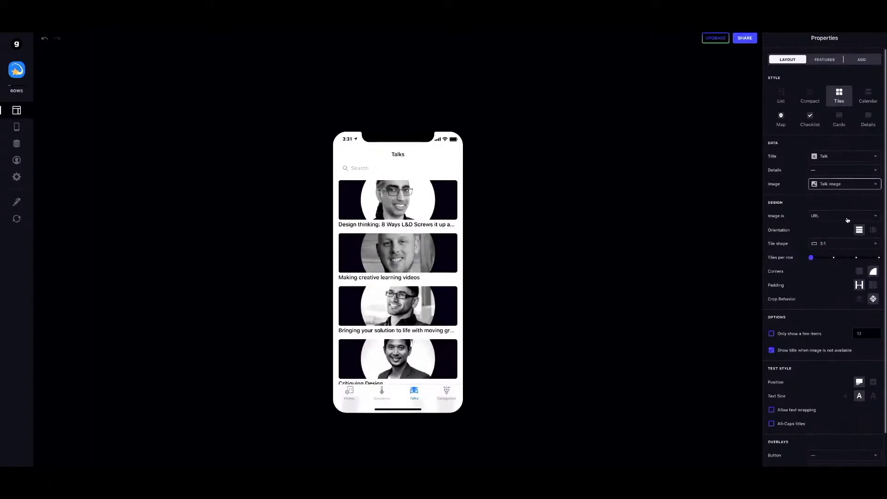
Make the talk tiles 4:3 with sharp square corners.
{"action": "left_click", "coordinate": [824, 245]}
{"action": "left_click", "coordinate": [826, 311]}
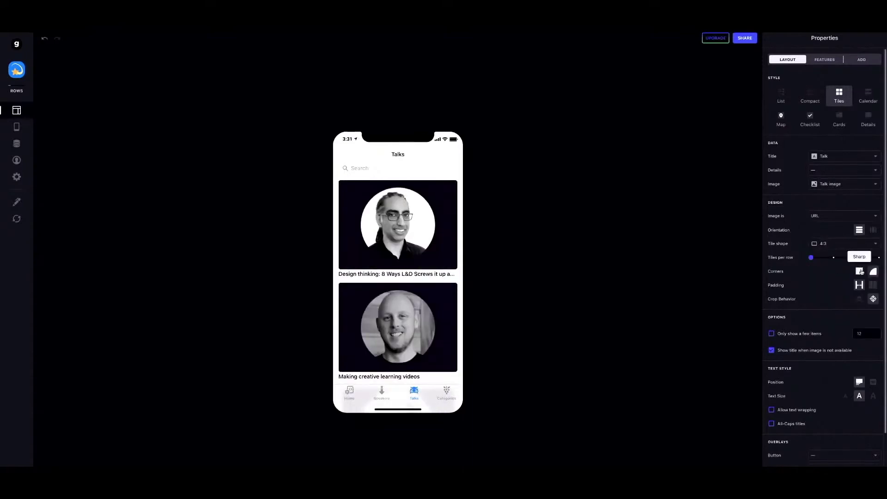
{"action": "left_click", "coordinate": [859, 271]}
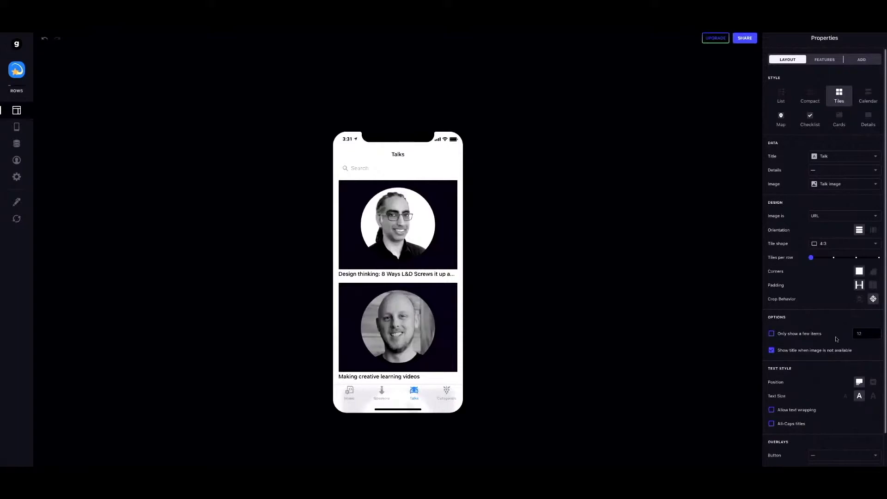
{"action": "scroll", "coordinate": [836, 337], "scroll_direction": "down", "scroll_amount": 3}
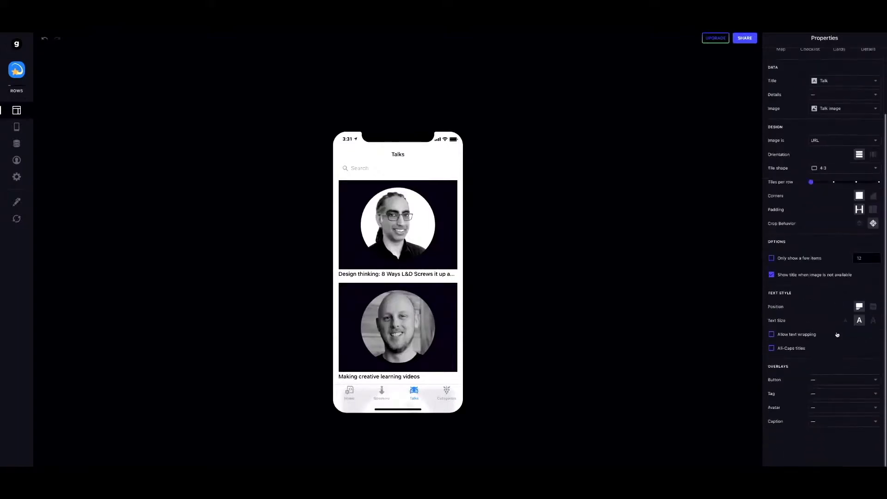
Overlay talk titles at the lower left of their images and add a Favorite heart button.
{"action": "left_click", "coordinate": [873, 307]}
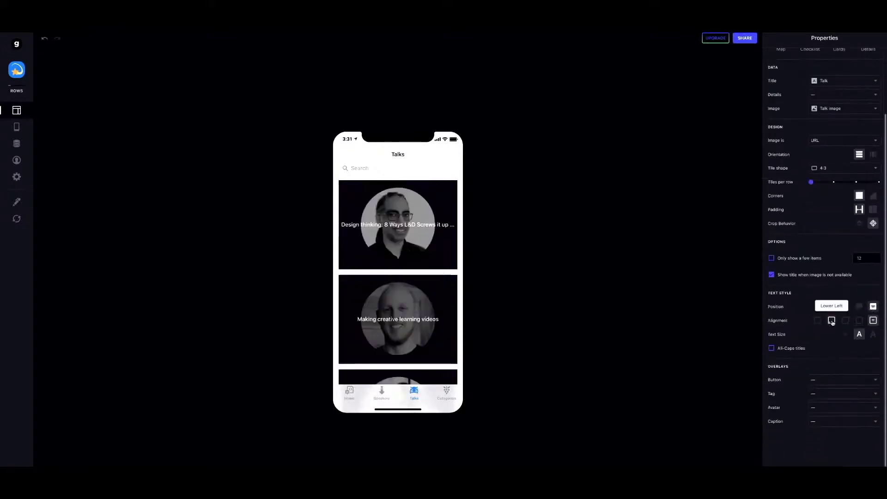
{"action": "left_click", "coordinate": [832, 321]}
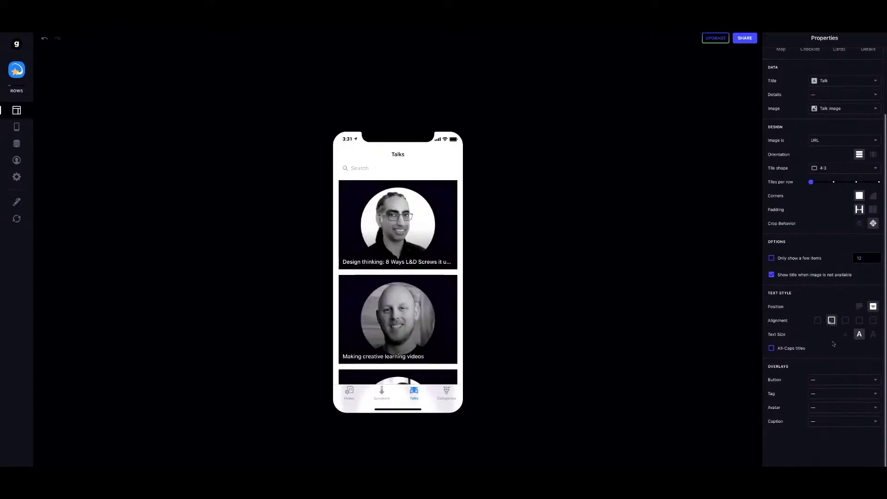
{"action": "left_click", "coordinate": [830, 380]}
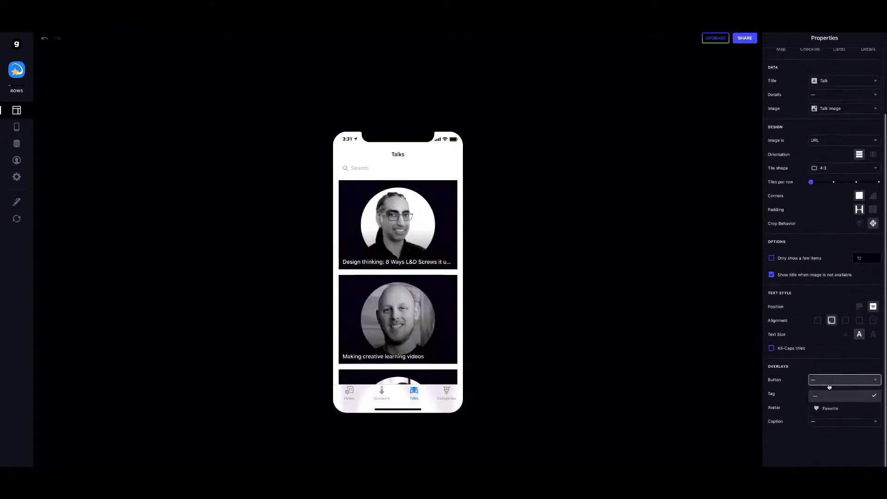
{"action": "left_click", "coordinate": [830, 408]}
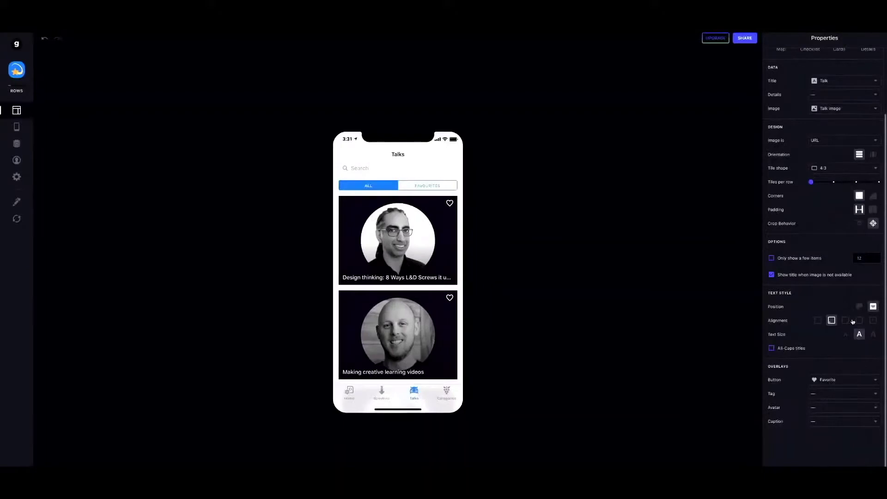
{"action": "scroll", "coordinate": [849, 322], "scroll_direction": "up", "scroll_amount": 3}
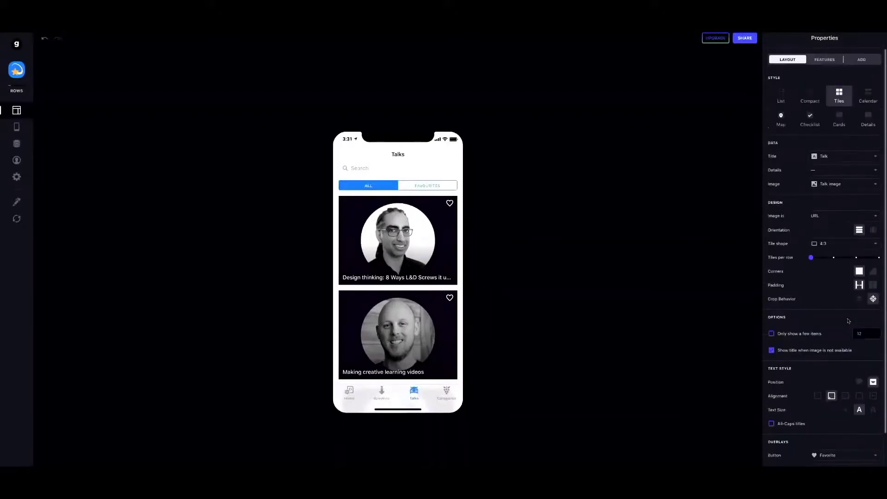
{"action": "scroll", "coordinate": [848, 321], "scroll_direction": "down", "scroll_amount": 2}
{"action": "scroll", "coordinate": [842, 312], "scroll_direction": "up", "scroll_amount": 2}
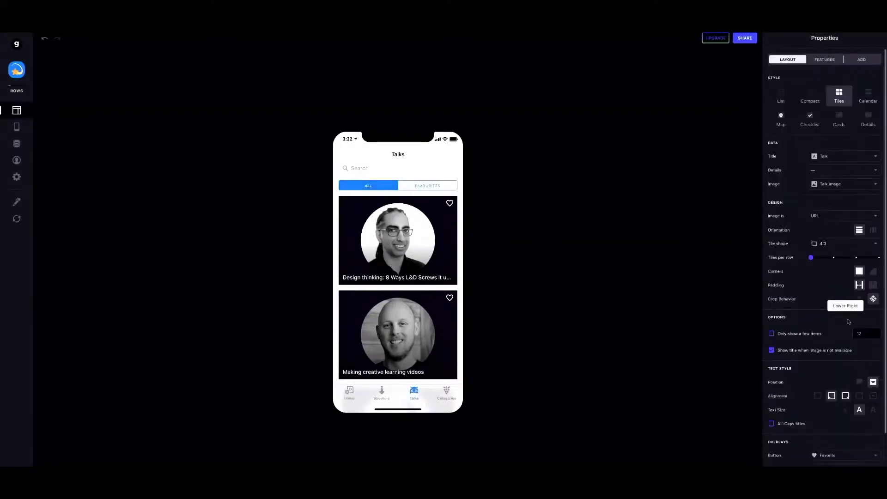
Preview the Speakers, Talks and Categories screens, then open the first speaker's detail.
{"action": "left_click", "coordinate": [381, 393]}
{"action": "left_click", "coordinate": [412, 393]}
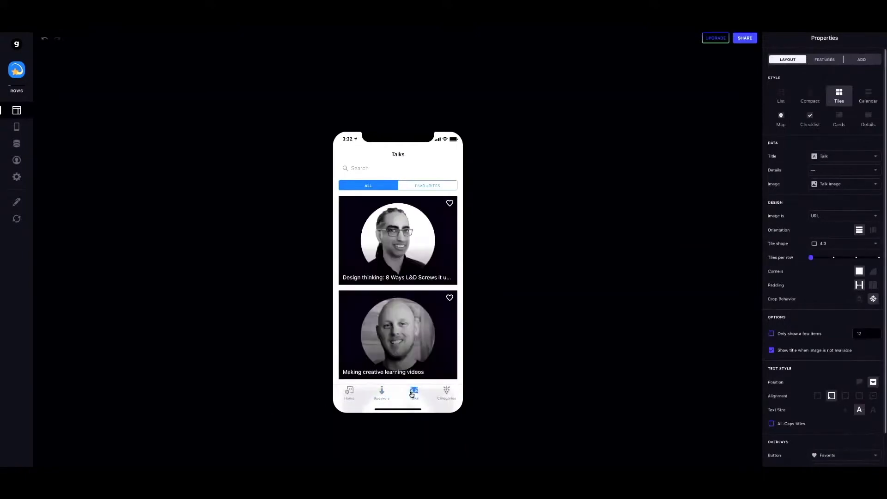
{"action": "left_click", "coordinate": [450, 392]}
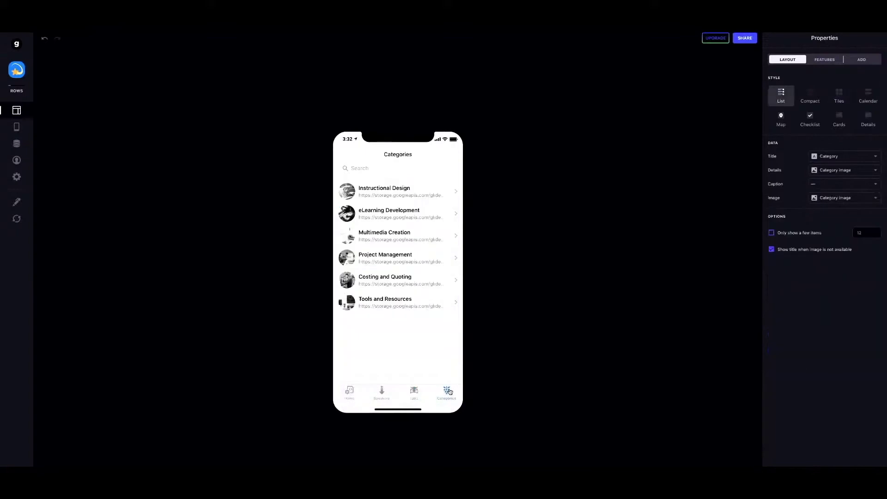
{"action": "left_click", "coordinate": [382, 392]}
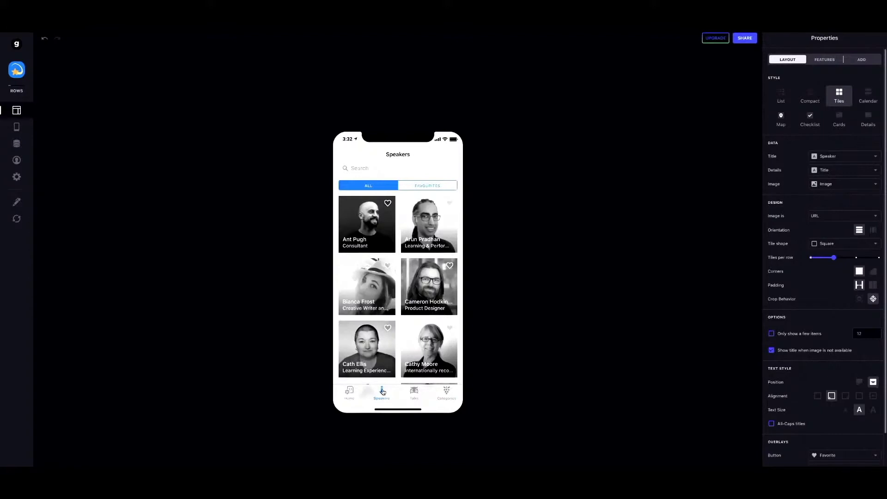
{"action": "left_click", "coordinate": [365, 234]}
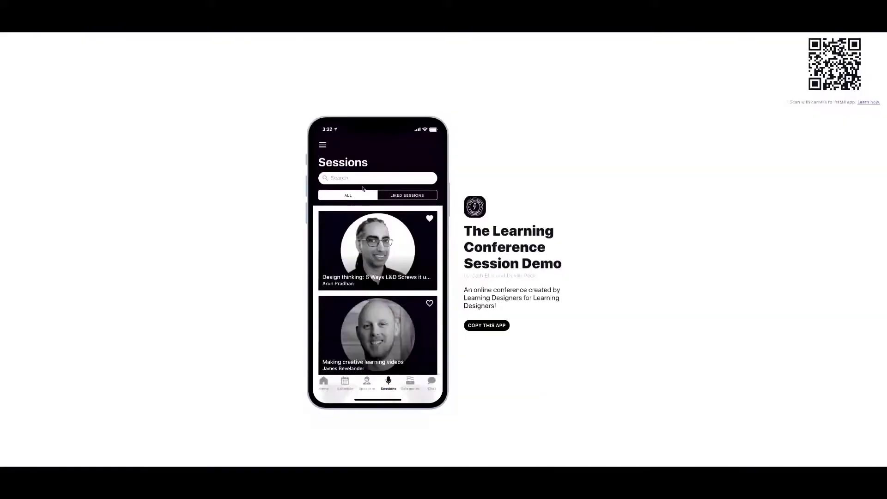
In the demo app, open the first speaker, jump to their session and back.
{"action": "left_click", "coordinate": [367, 384]}
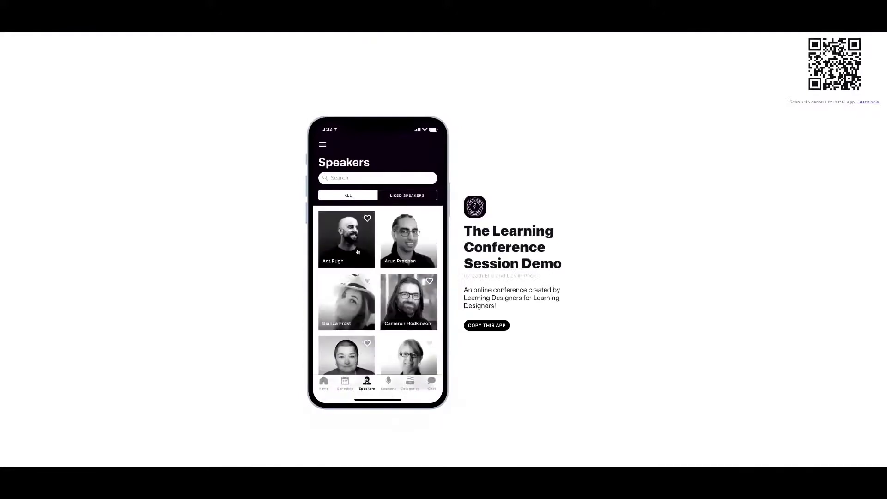
{"action": "left_click", "coordinate": [358, 251]}
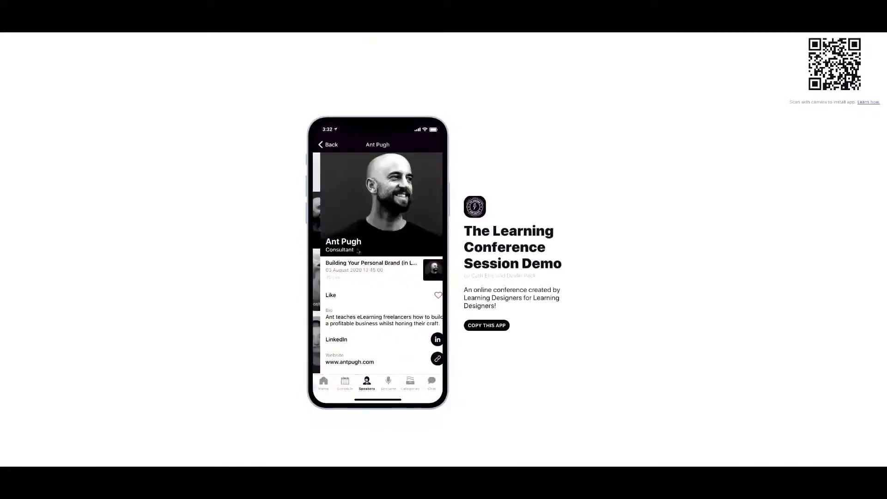
{"action": "left_click", "coordinate": [372, 271]}
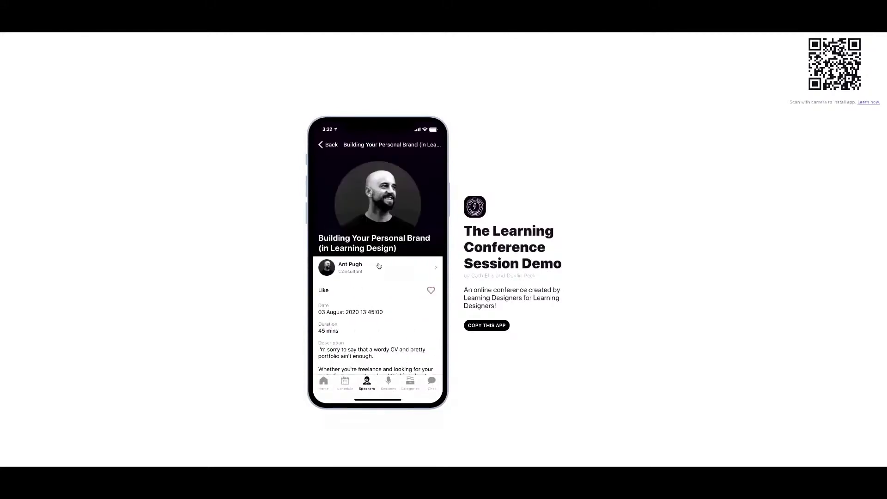
{"action": "left_click", "coordinate": [375, 264]}
{"action": "left_click", "coordinate": [368, 268]}
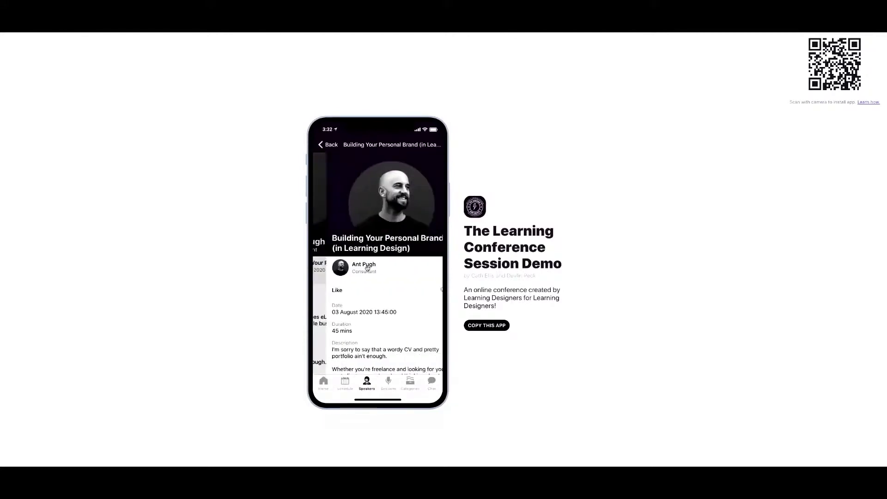
{"action": "left_click", "coordinate": [330, 151]}
{"action": "left_click", "coordinate": [329, 151]}
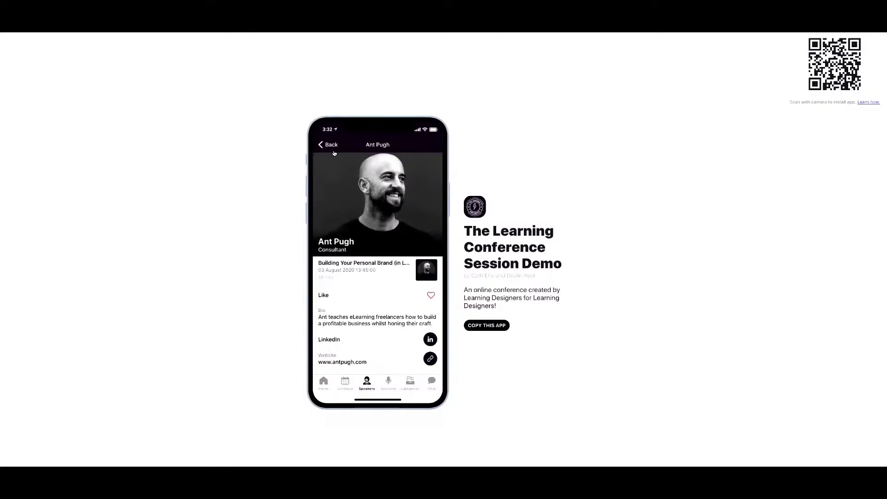
{"action": "left_click", "coordinate": [367, 387]}
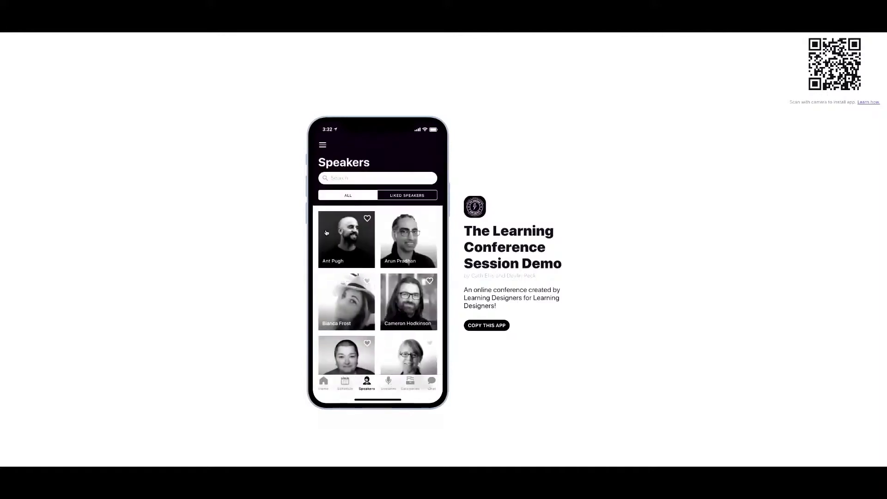
Open the demo's Sessions list and search for 'ant'.
{"action": "left_click", "coordinate": [390, 382]}
{"action": "left_click", "coordinate": [358, 179]}
{"action": "type", "text": "ant"}
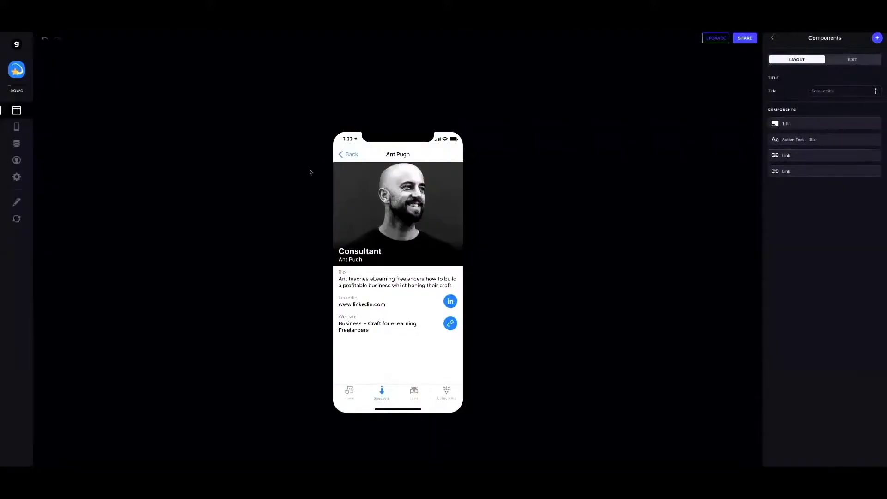
Glance at the Speakers data table, then return to Layout and show the tab settings.
{"action": "left_click", "coordinate": [348, 154]}
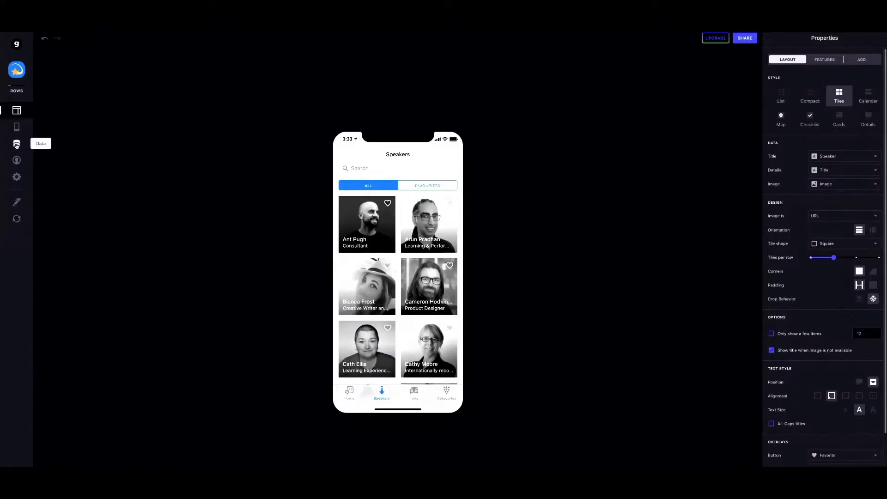
{"action": "left_click", "coordinate": [17, 144]}
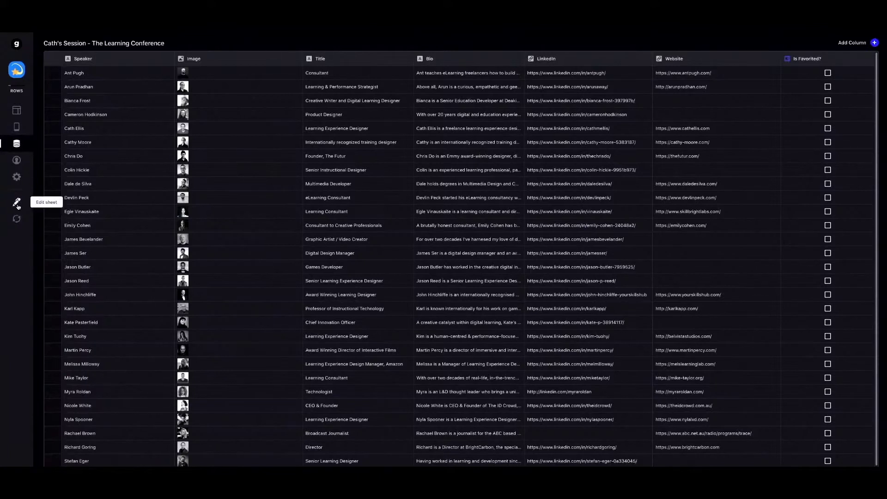
{"action": "left_click", "coordinate": [15, 111]}
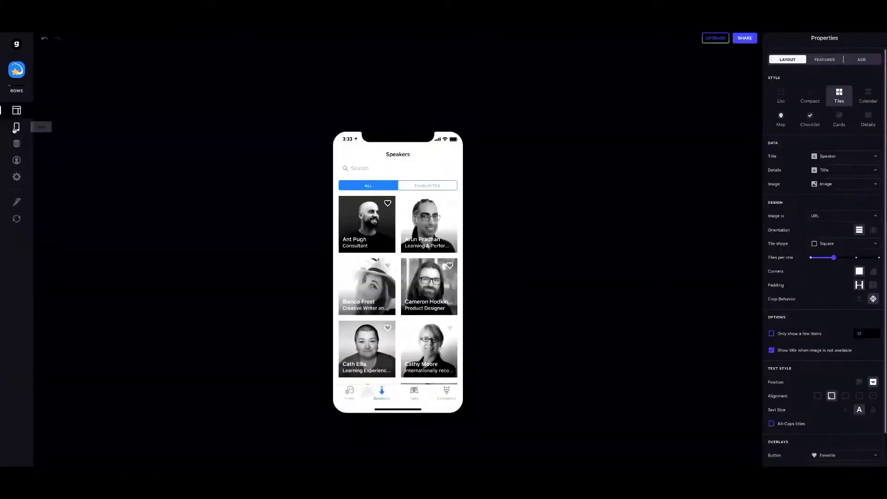
{"action": "left_click", "coordinate": [16, 128]}
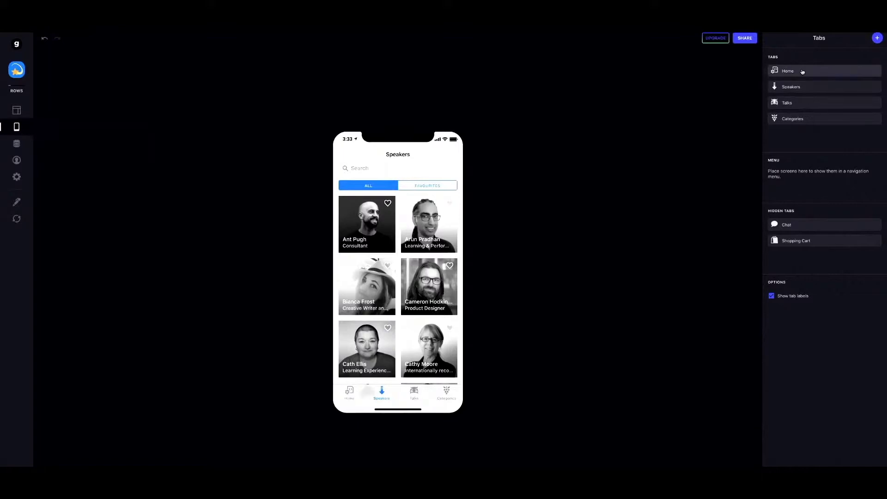
Set the Home tab icon to a house.
{"action": "left_click", "coordinate": [803, 72]}
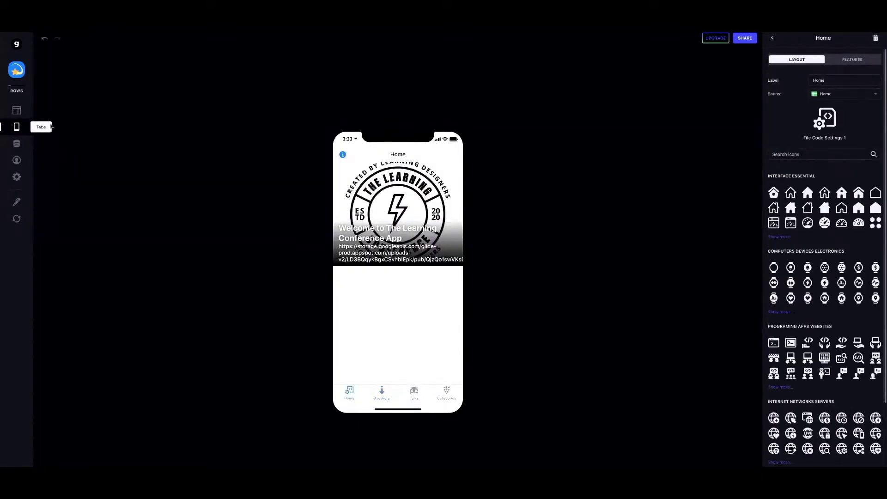
{"action": "left_click", "coordinate": [772, 38]}
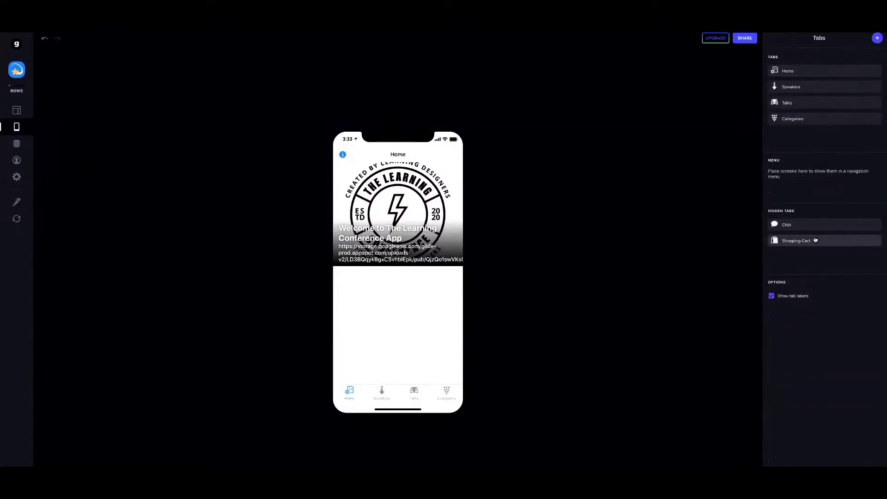
{"action": "left_click", "coordinate": [803, 72]}
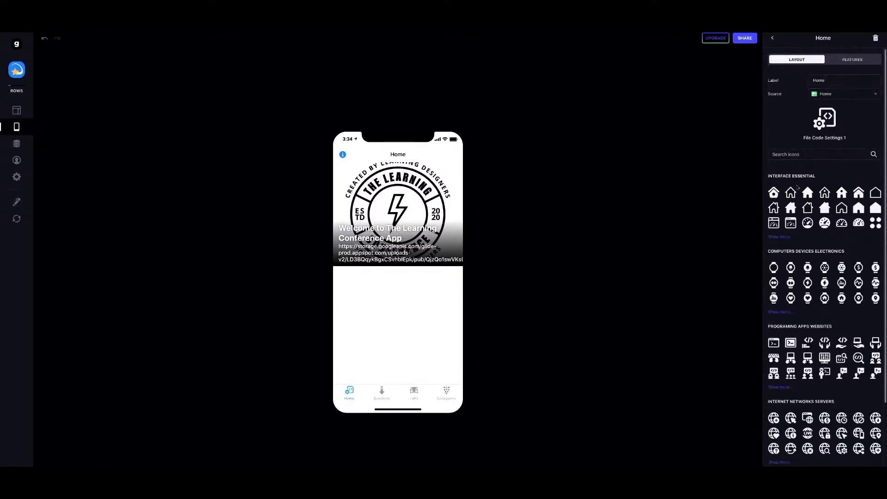
{"action": "left_click", "coordinate": [807, 193]}
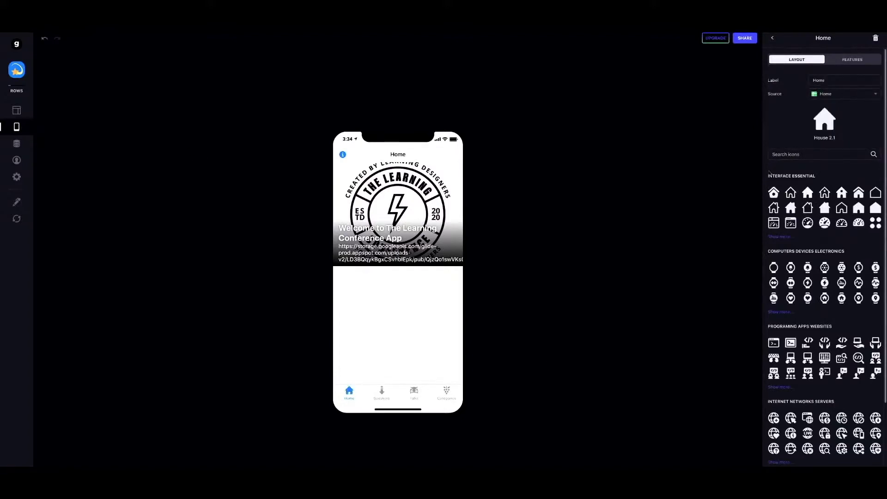
{"action": "left_click", "coordinate": [771, 39]}
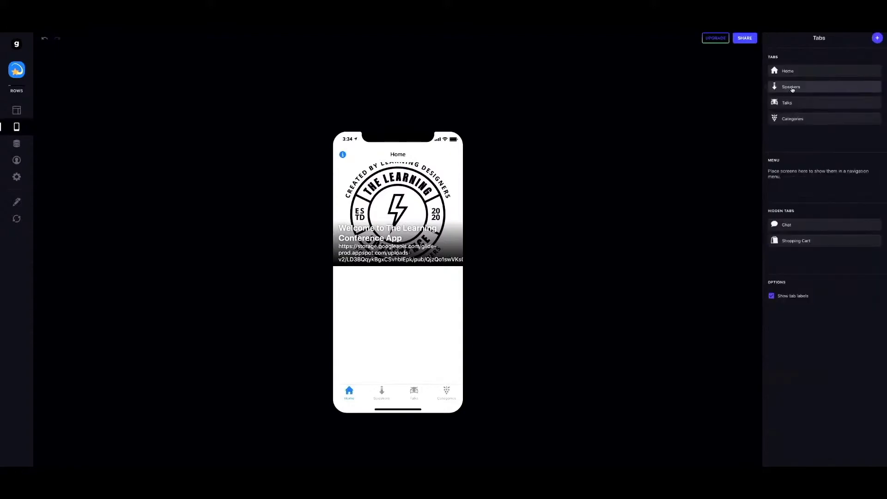
Give the Speakers tab the Microphone Alternate icon.
{"action": "left_click", "coordinate": [792, 88]}
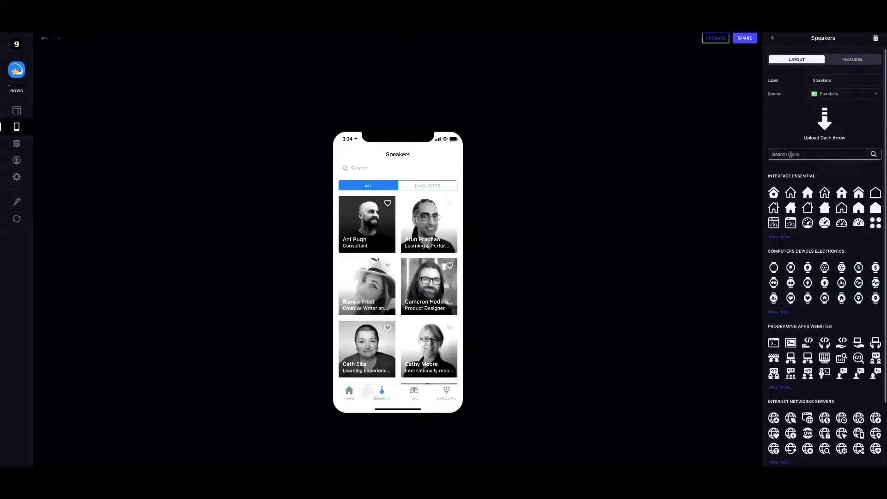
{"action": "left_click", "coordinate": [791, 154]}
{"action": "type", "text": "speak"}
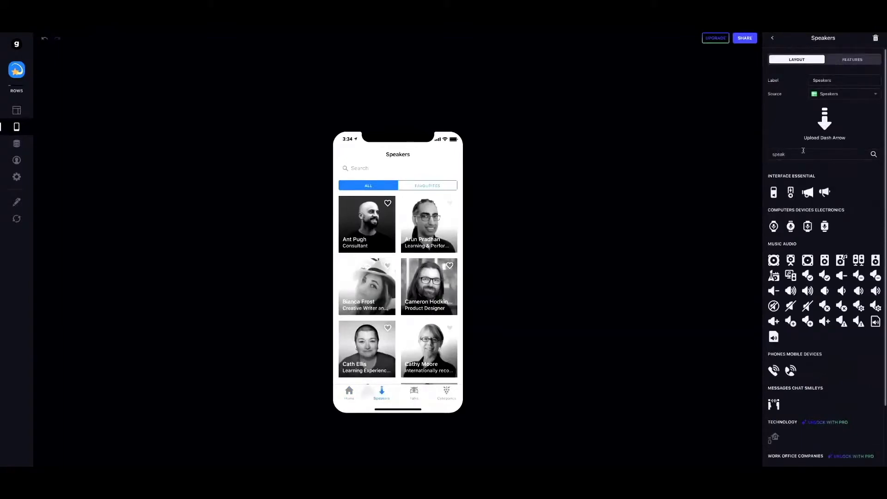
{"action": "left_click_drag", "start_coordinate": [794, 155], "coordinate": [750, 151]}
{"action": "type", "text": "microphone"}
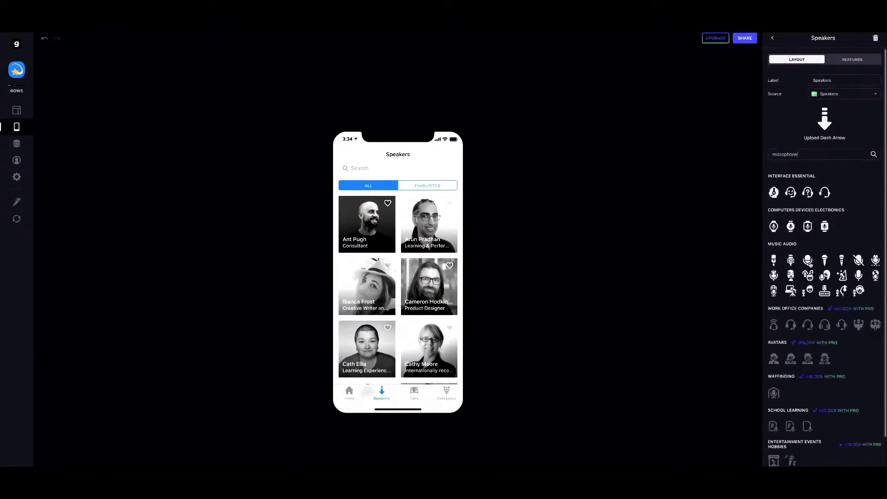
{"action": "left_click", "coordinate": [807, 260]}
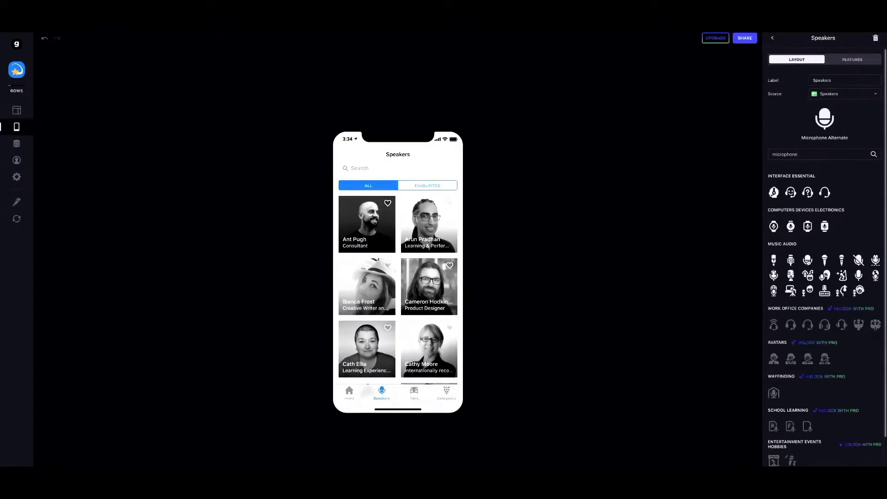
{"action": "left_click", "coordinate": [771, 37]}
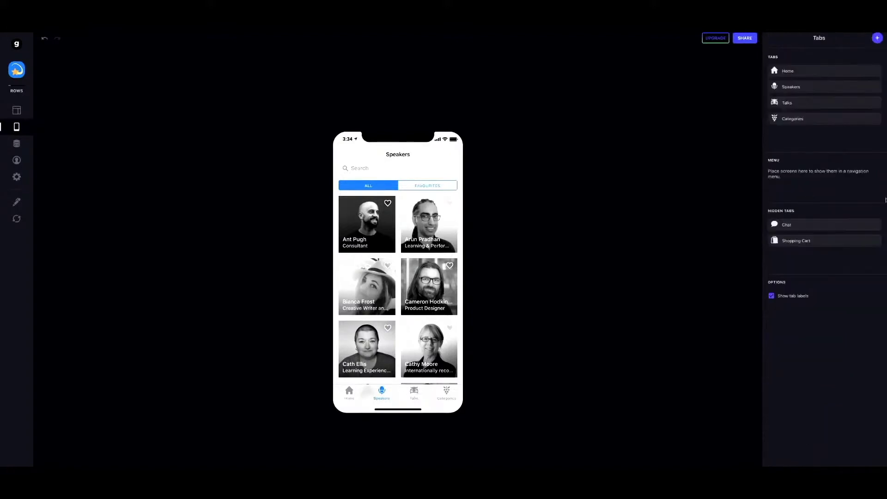
Give the Talks tab the Microphone Podcast Woman icon.
{"action": "left_click", "coordinate": [790, 103]}
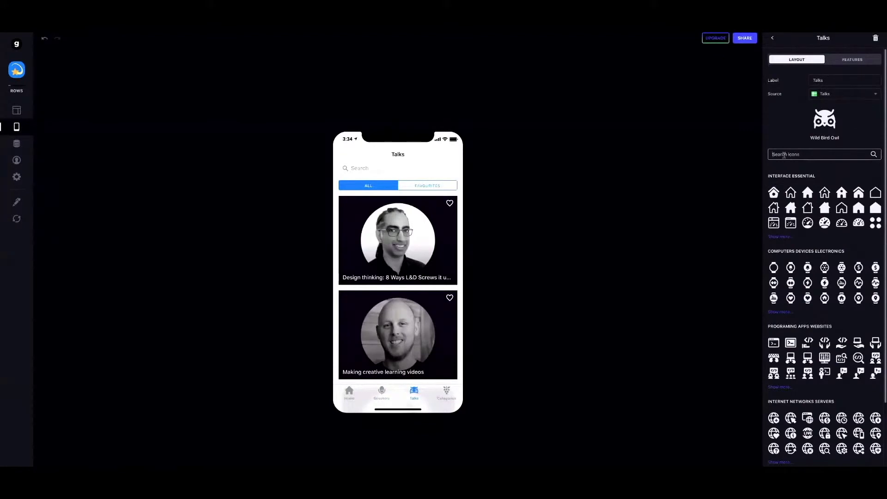
{"action": "left_click", "coordinate": [784, 155]}
{"action": "type", "text": "woman"}
{"action": "key", "text": "Return"}
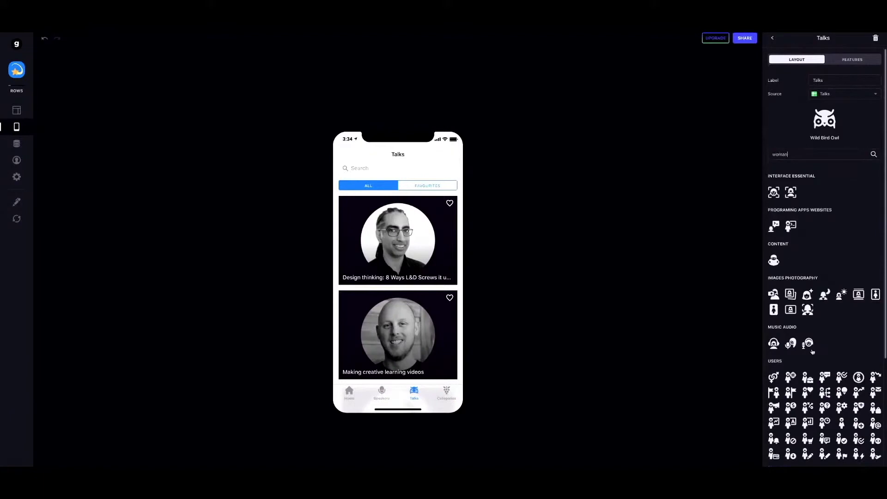
{"action": "left_click", "coordinate": [808, 344]}
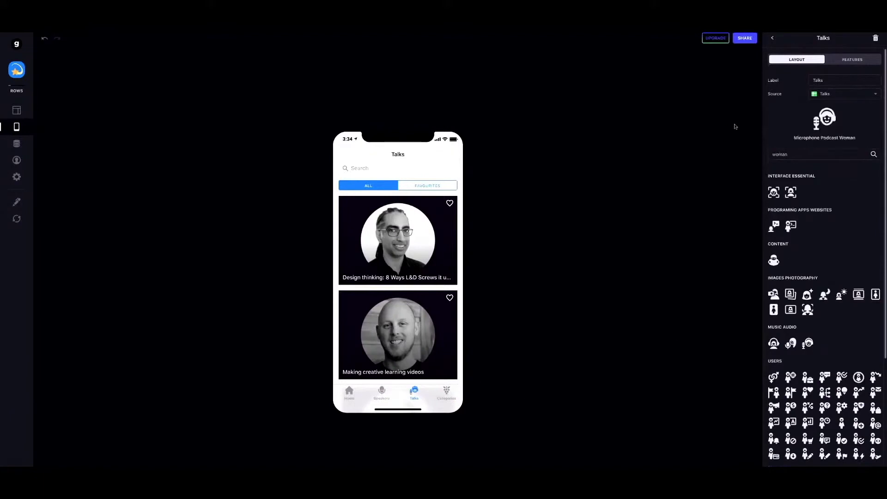
{"action": "left_click", "coordinate": [771, 38]}
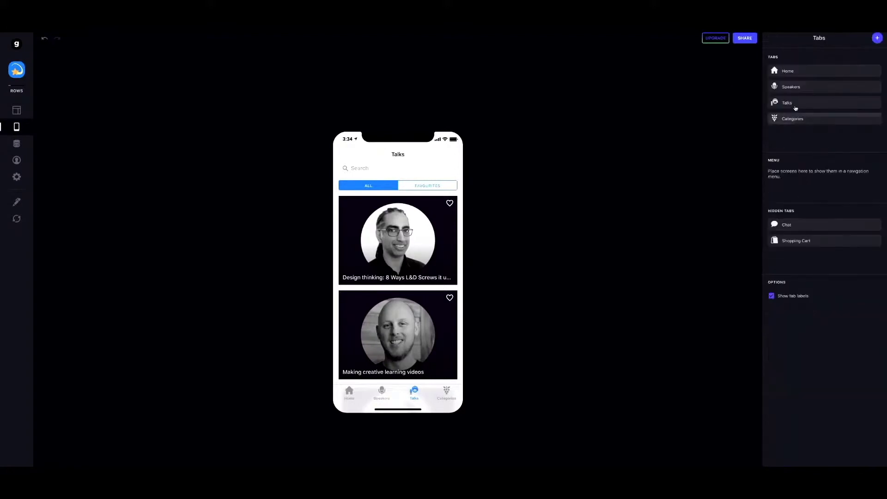
Give the Categories tab the Archive box icon.
{"action": "left_click", "coordinate": [793, 119]}
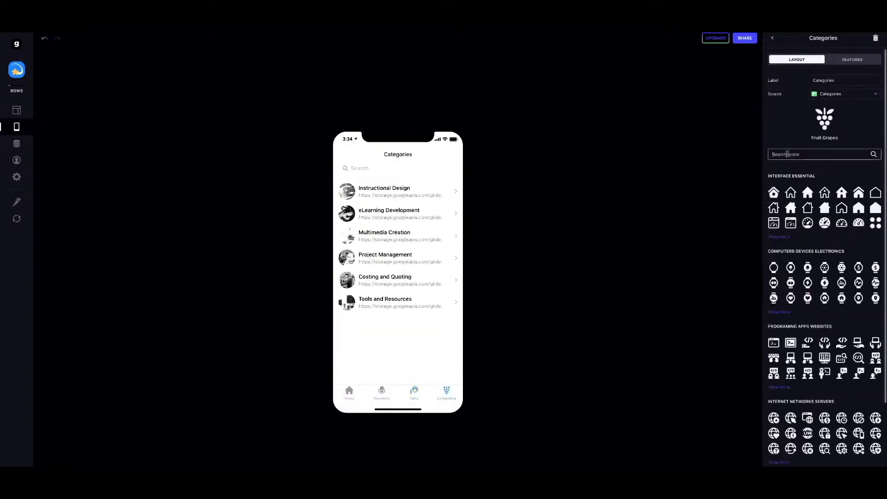
{"action": "type", "text": "box"}
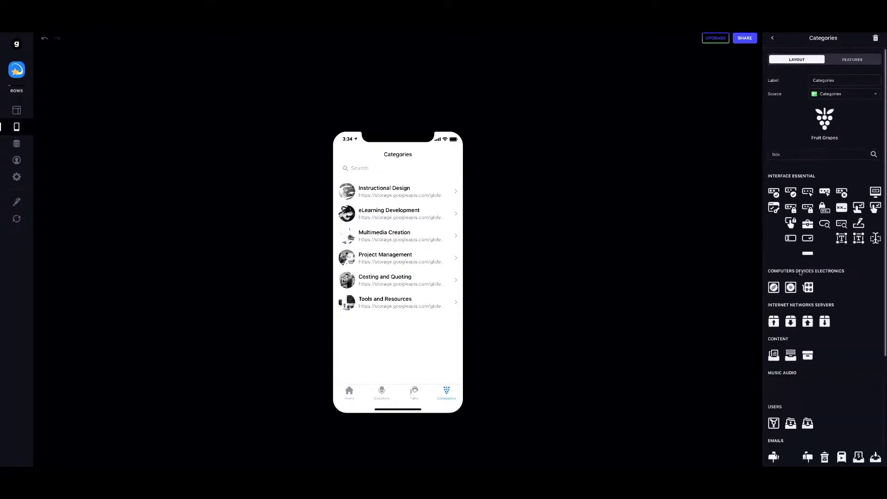
{"action": "left_click", "coordinate": [808, 355]}
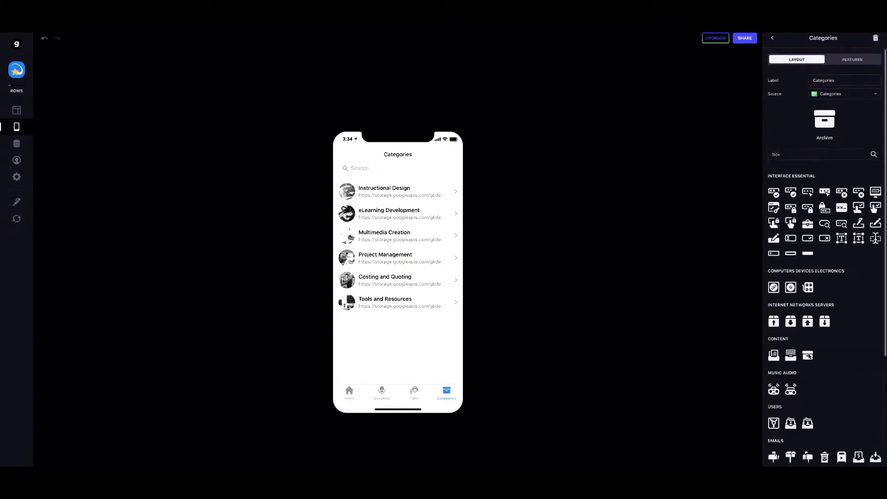
{"action": "left_click", "coordinate": [772, 38]}
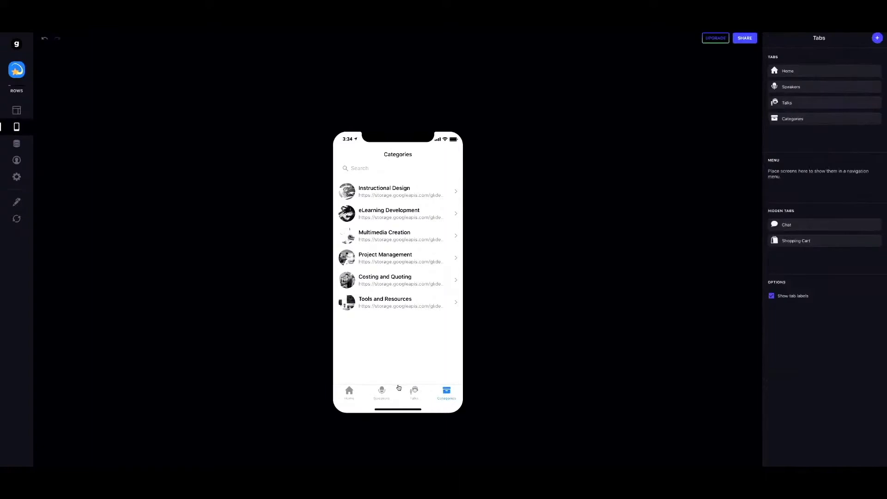
{"action": "left_click", "coordinate": [17, 144]}
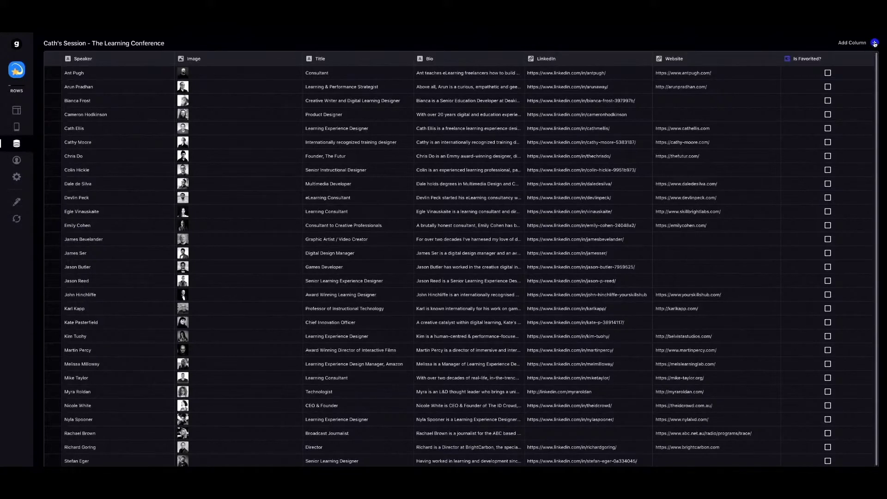
Add a new column to the Speakers table and start relabelling it 'talks'.
{"action": "left_click", "coordinate": [874, 43]}
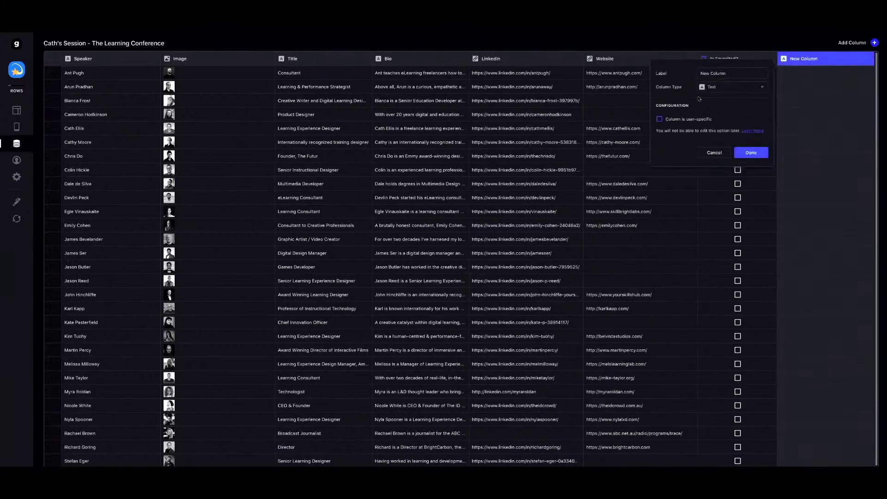
{"action": "left_click", "coordinate": [734, 73]}
{"action": "key", "text": "ctrl+a"}
Name the new column 'talks' and make it a Relation matching Talks > Speaker.
{"action": "type", "text": "talks"}
{"action": "left_click", "coordinate": [723, 86]}
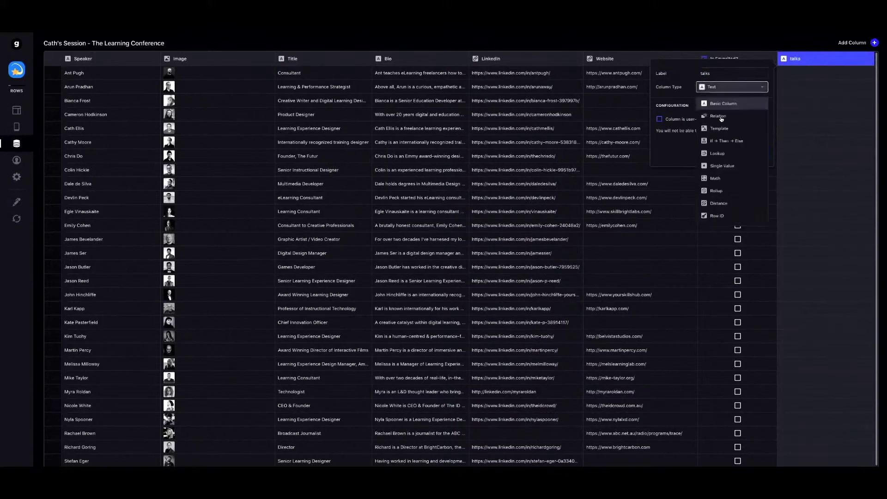
{"action": "left_click", "coordinate": [721, 115]}
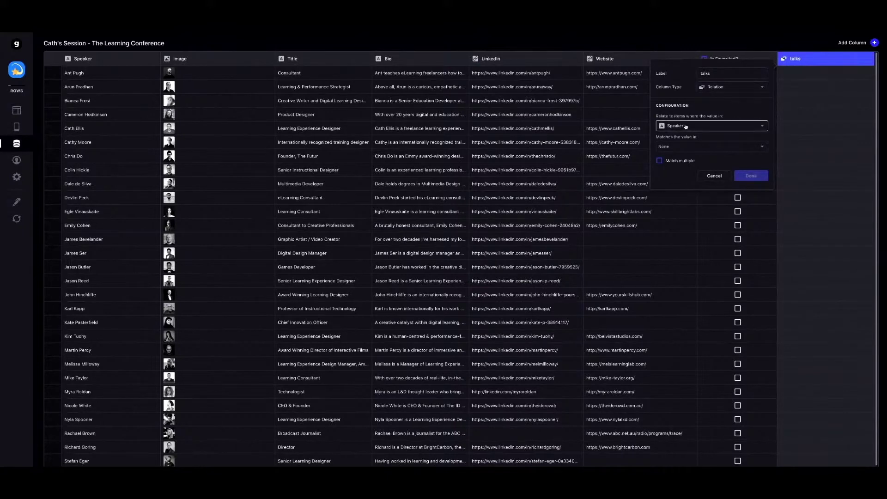
{"action": "left_click", "coordinate": [685, 146]}
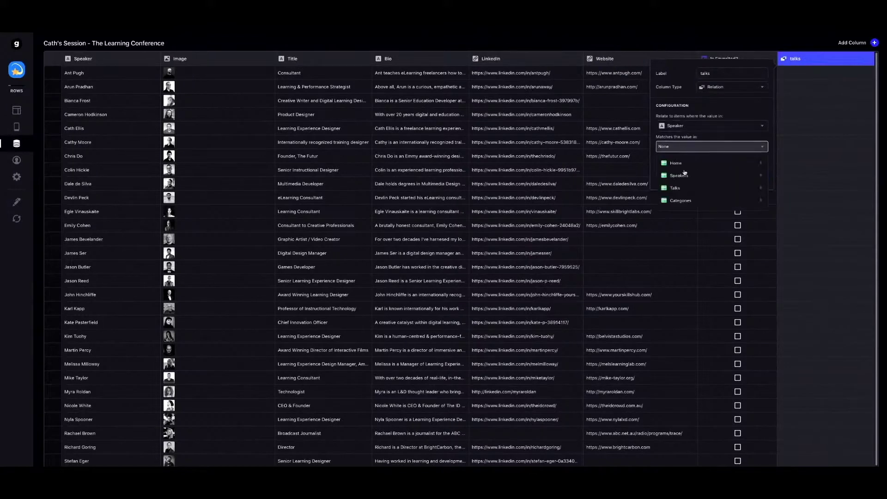
{"action": "mouse_move", "coordinate": [684, 176]}
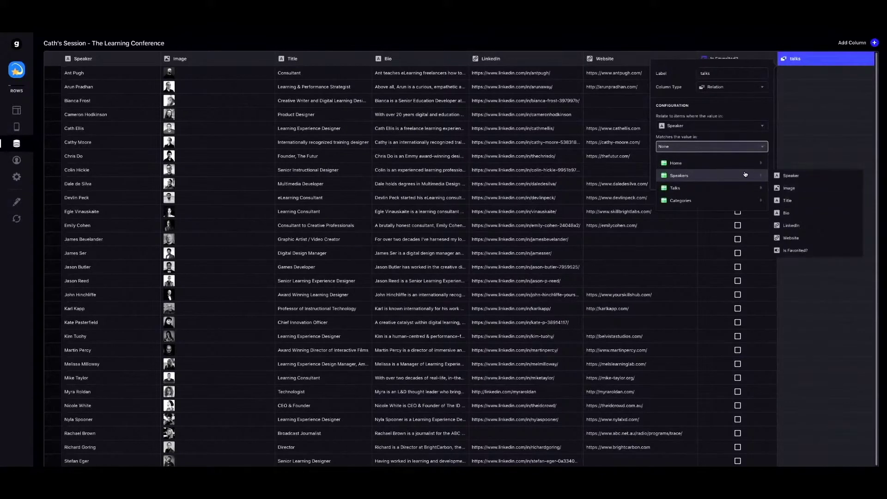
{"action": "mouse_move", "coordinate": [741, 189]}
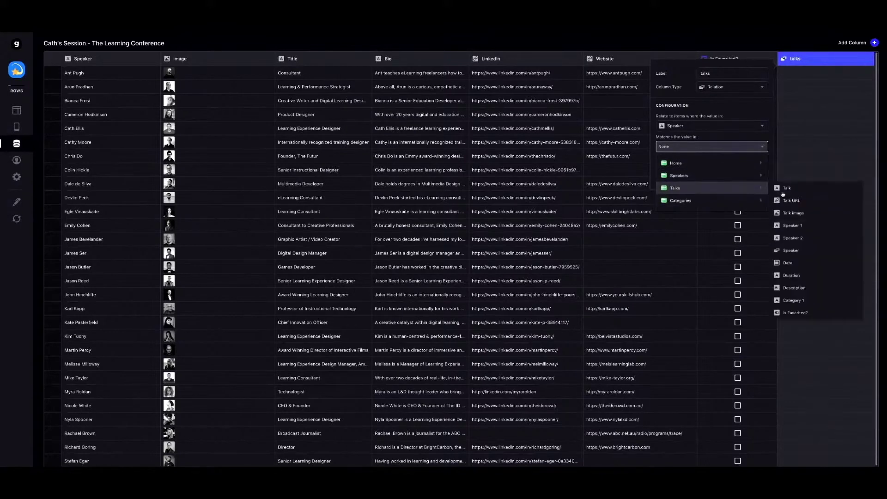
{"action": "left_click", "coordinate": [791, 251]}
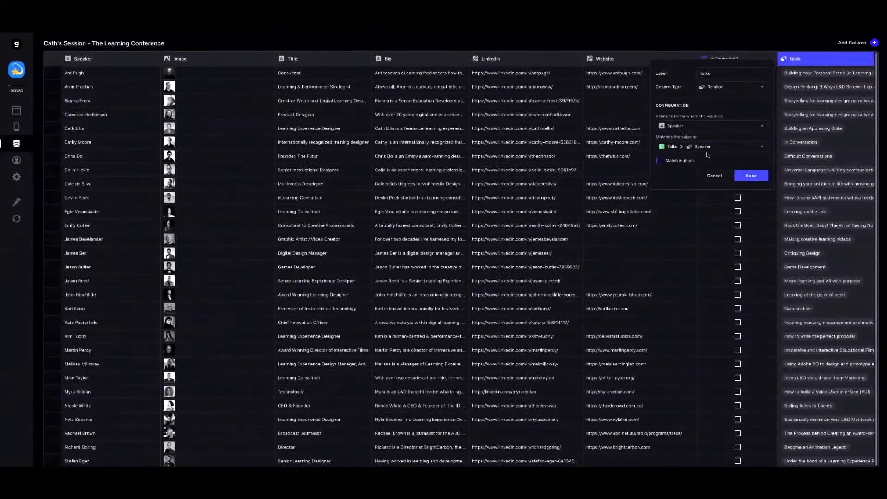
Keep Talks > Speaker as the match, enable Match multiple, and confirm the column.
{"action": "left_click", "coordinate": [724, 148]}
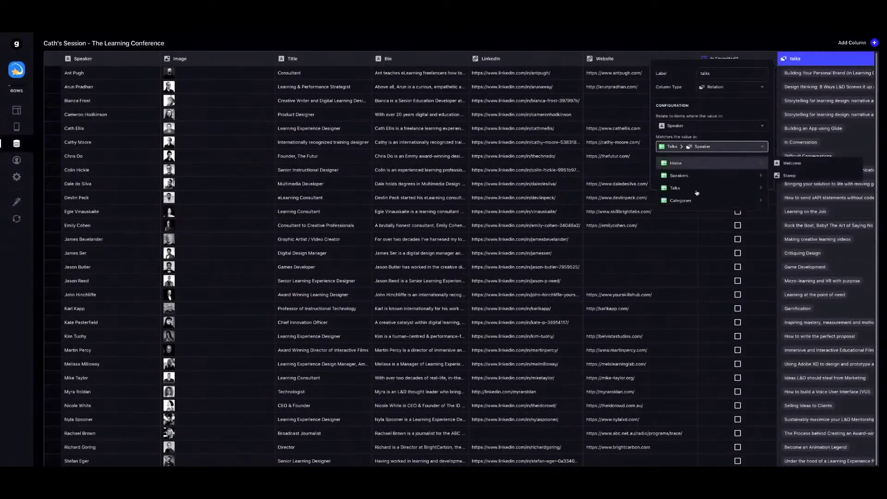
{"action": "mouse_move", "coordinate": [693, 190]}
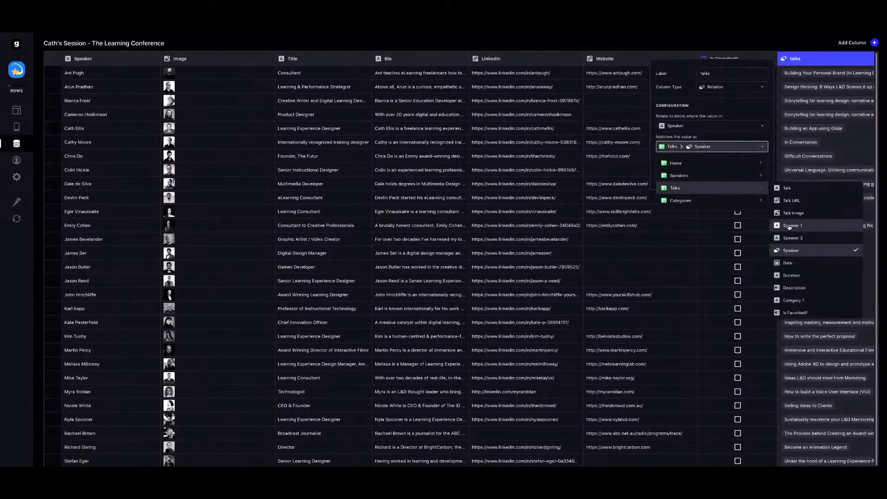
{"action": "left_click", "coordinate": [786, 250]}
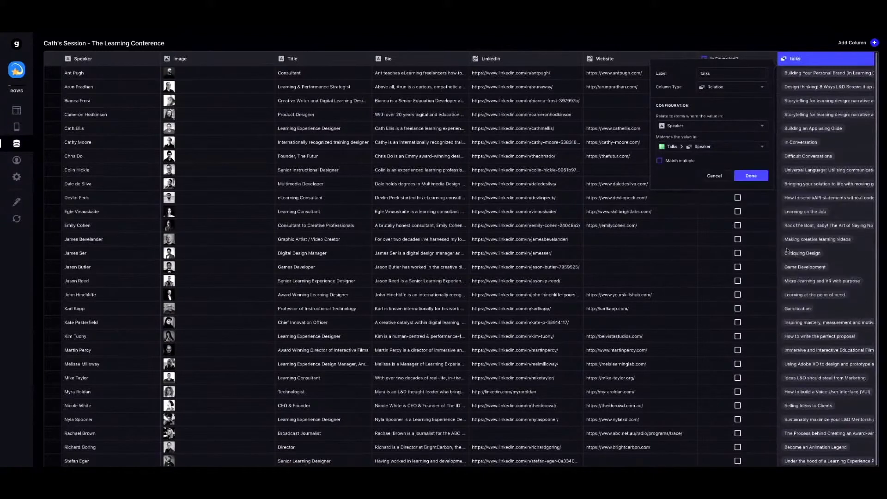
{"action": "left_click", "coordinate": [659, 160]}
{"action": "left_click", "coordinate": [671, 160]}
{"action": "left_click", "coordinate": [682, 161]}
{"action": "left_click", "coordinate": [750, 176]}
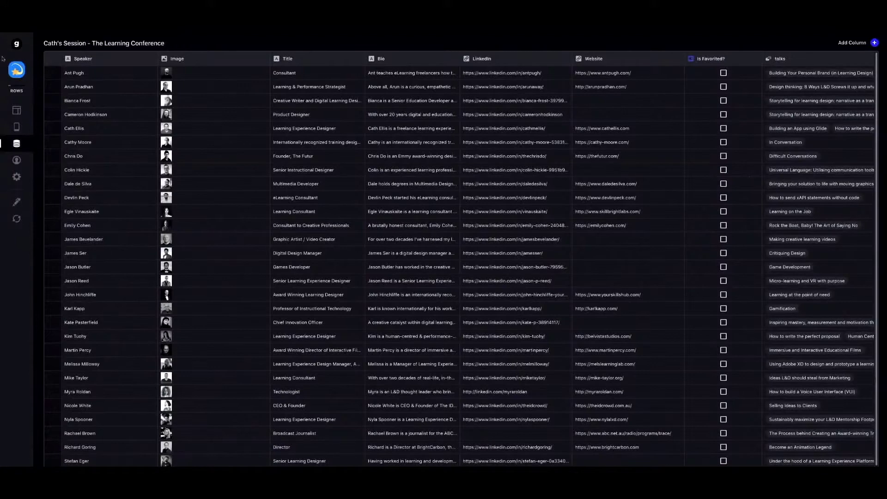
Return to Layout and open the first speaker's detail screen from the Speakers tab.
{"action": "left_click", "coordinate": [17, 110]}
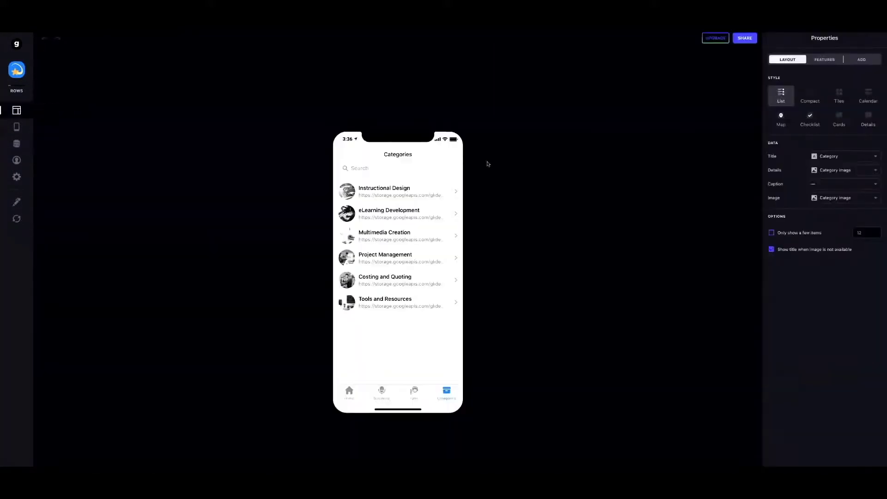
{"action": "left_click", "coordinate": [383, 394]}
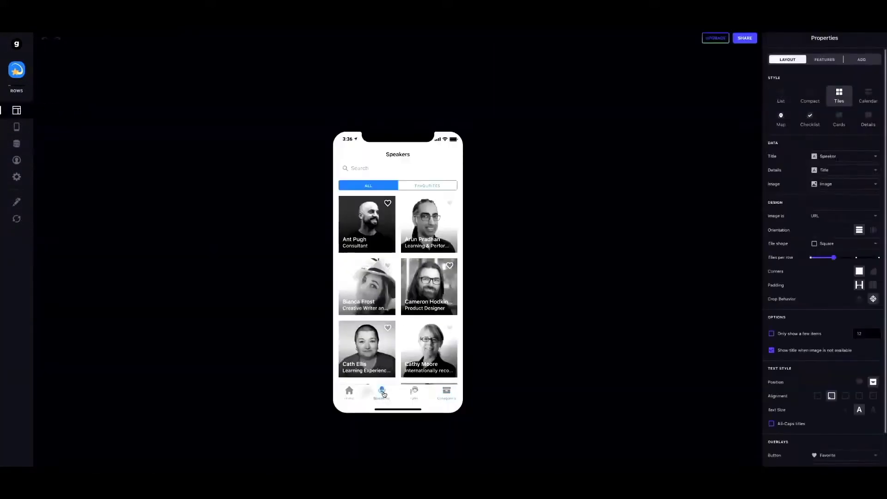
{"action": "left_click", "coordinate": [360, 235]}
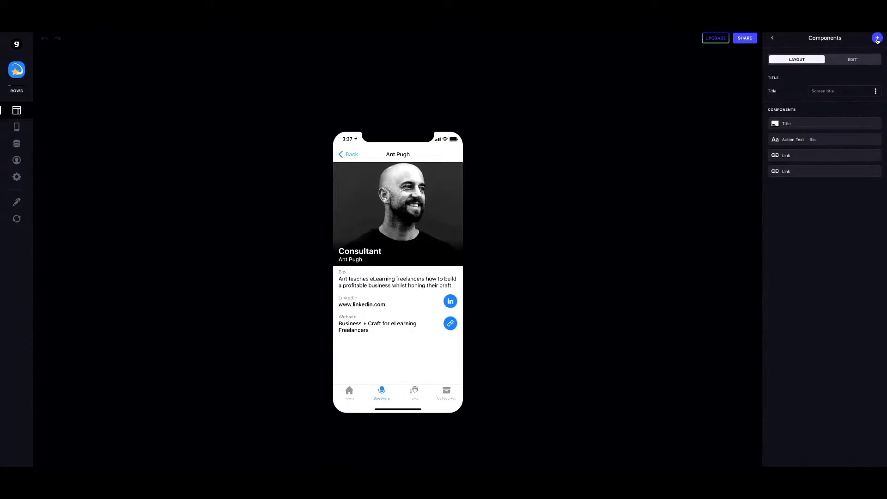
Search components for 'inline' and add an Inline List to the speaker detail screen.
{"action": "left_click", "coordinate": [877, 38]}
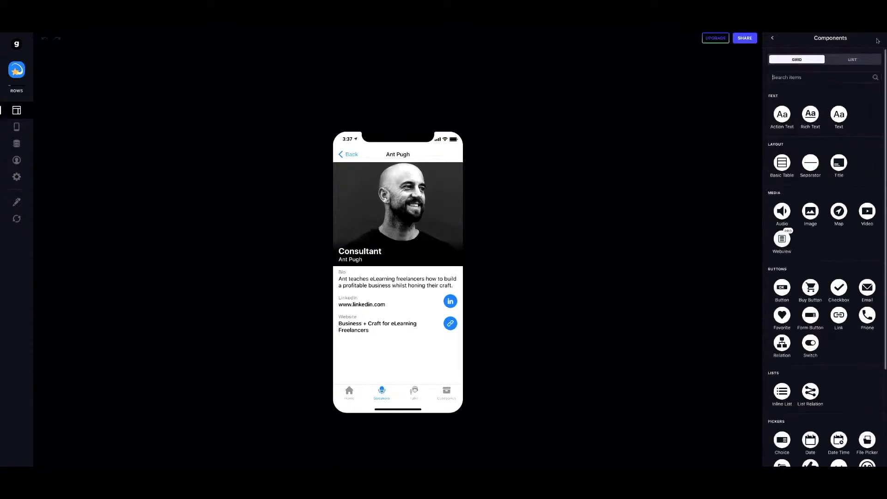
{"action": "left_click", "coordinate": [789, 78]}
{"action": "type", "text": "inline"}
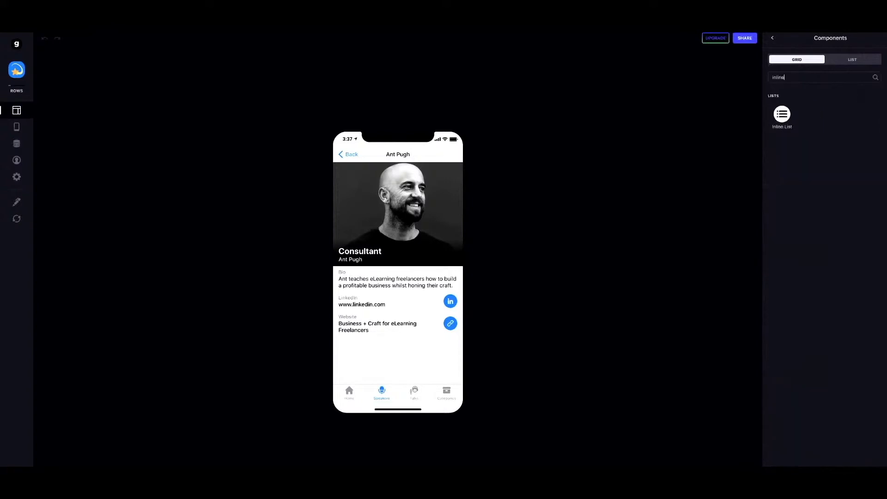
{"action": "left_click", "coordinate": [779, 113]}
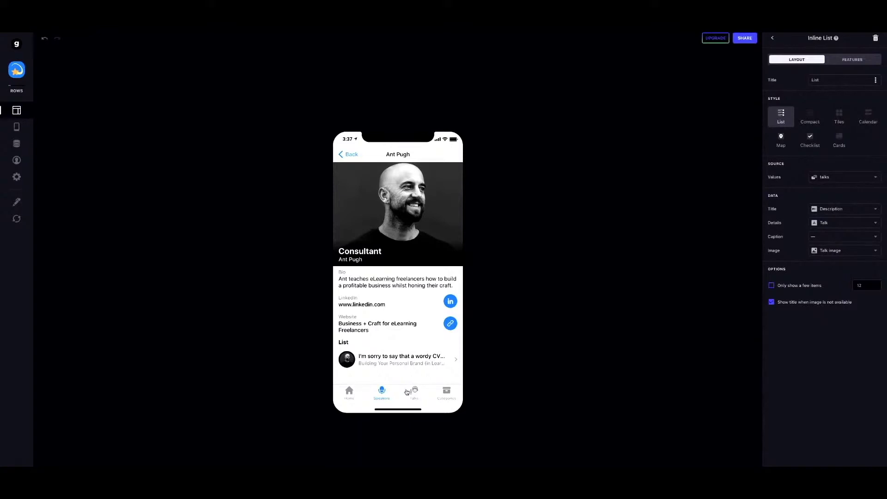
Set the Inline List item title to Talk and set its Details to '—' after trying Speaker 1.
{"action": "left_click", "coordinate": [773, 39]}
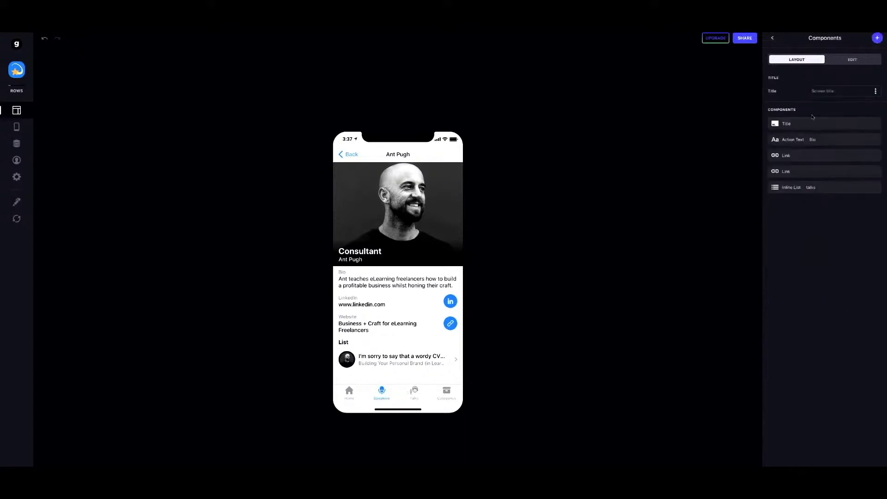
{"action": "left_click", "coordinate": [809, 190]}
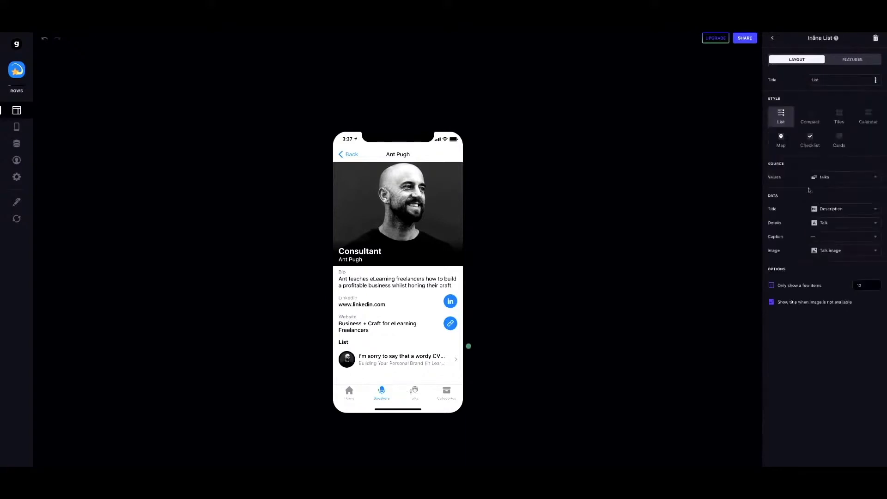
{"action": "left_click", "coordinate": [773, 40]}
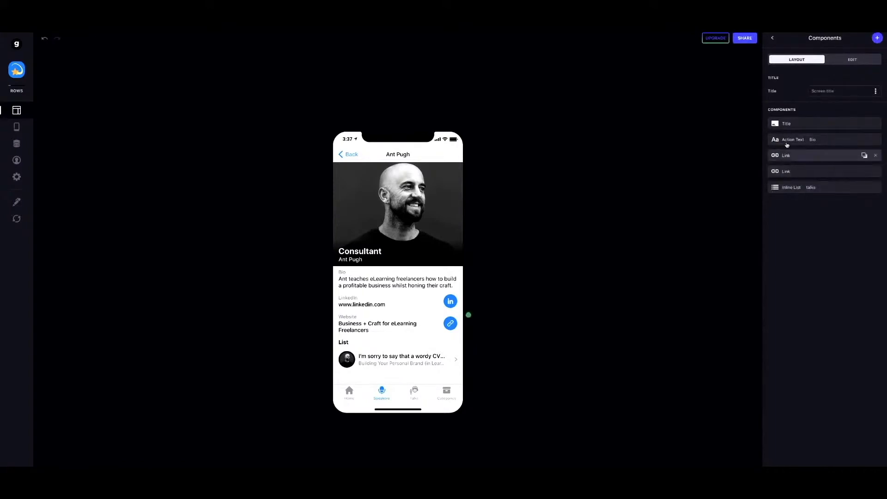
{"action": "left_click", "coordinate": [792, 190]}
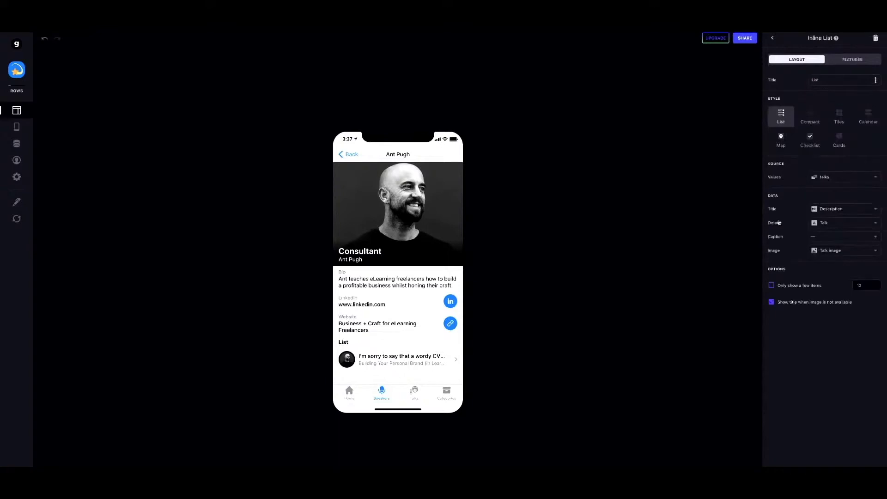
{"action": "left_click", "coordinate": [827, 211]}
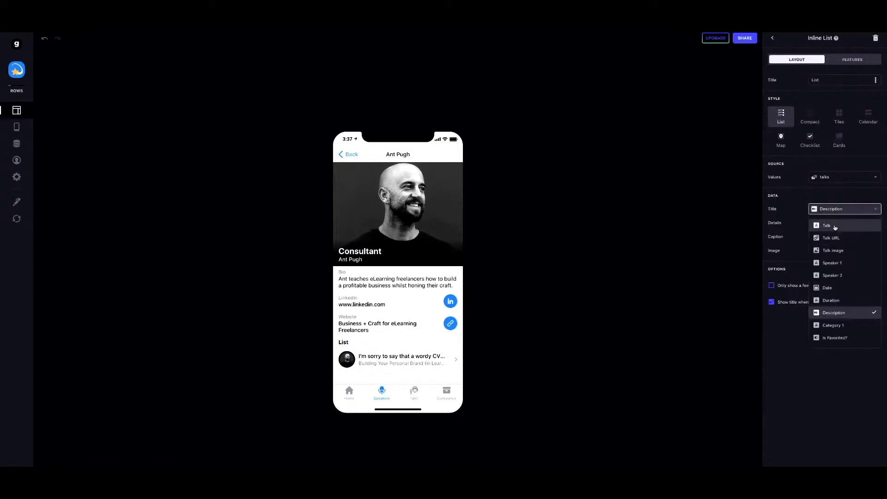
{"action": "left_click", "coordinate": [836, 226]}
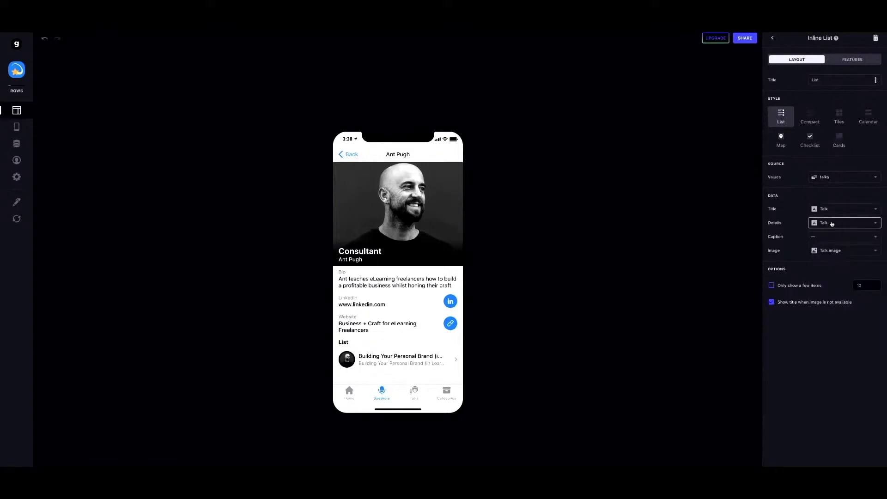
{"action": "left_click", "coordinate": [836, 226]}
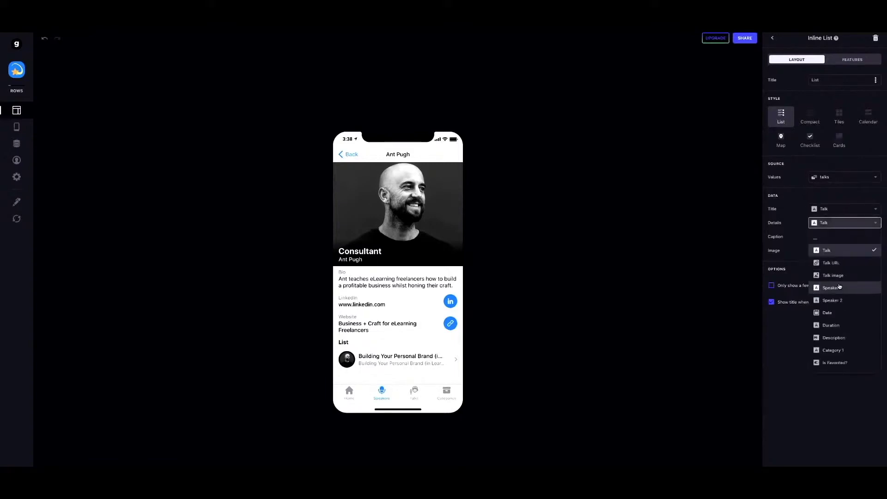
{"action": "left_click", "coordinate": [840, 287]}
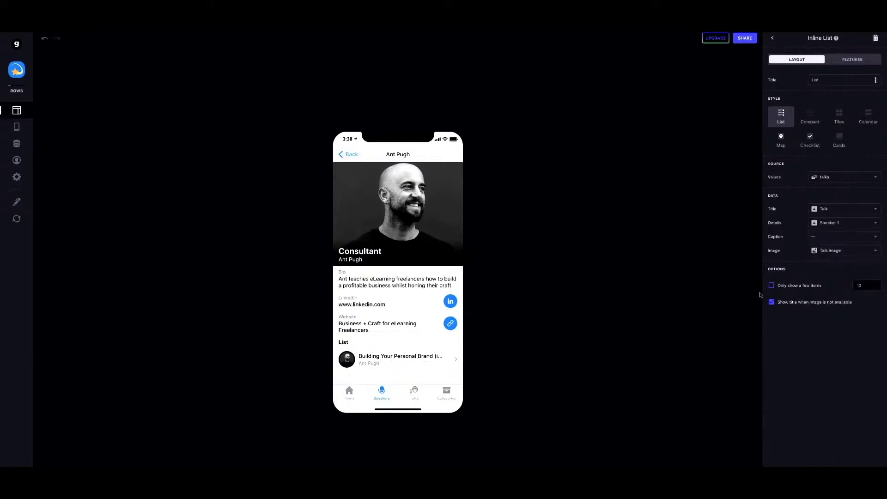
{"action": "left_click", "coordinate": [846, 223]}
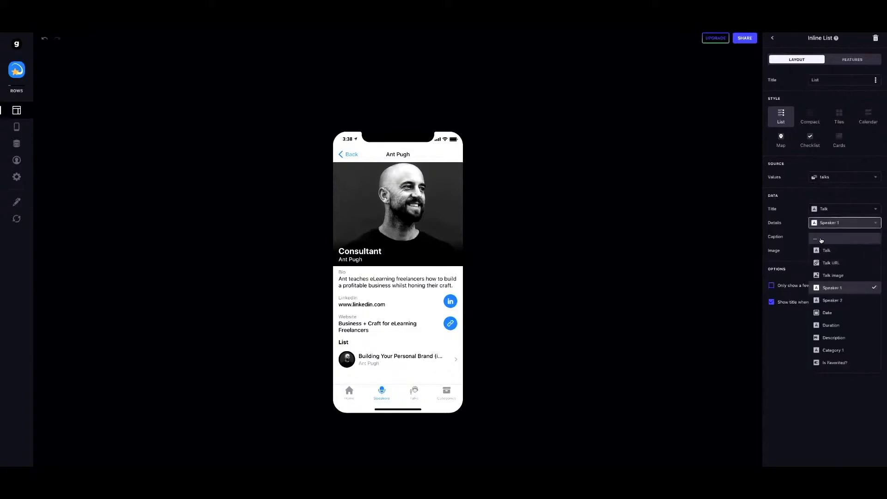
{"action": "left_click", "coordinate": [834, 236]}
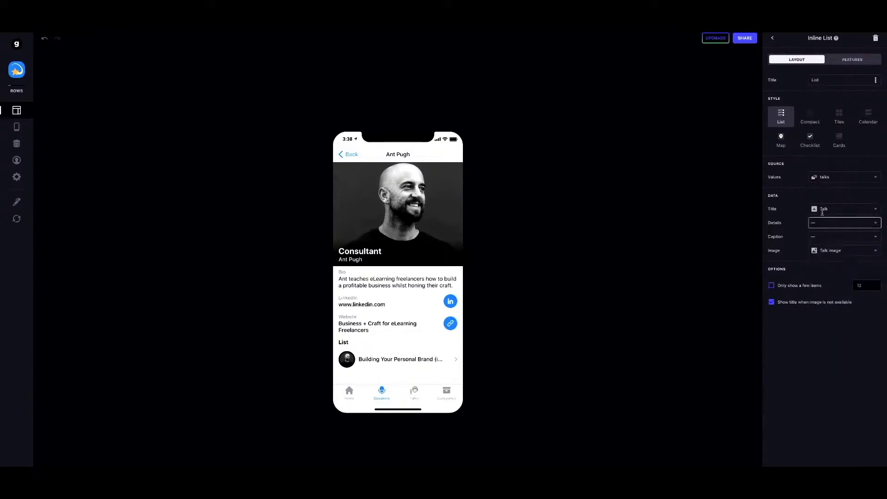
{"action": "left_click", "coordinate": [772, 38]}
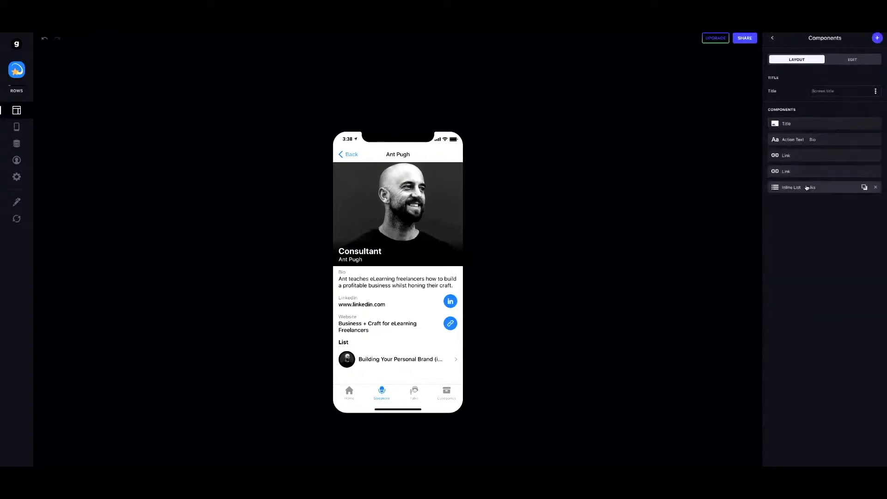
Drag the Inline List just below Title, then view a speaker profile in the demo app.
{"action": "left_click_drag", "start_coordinate": [807, 187], "coordinate": [804, 138]}
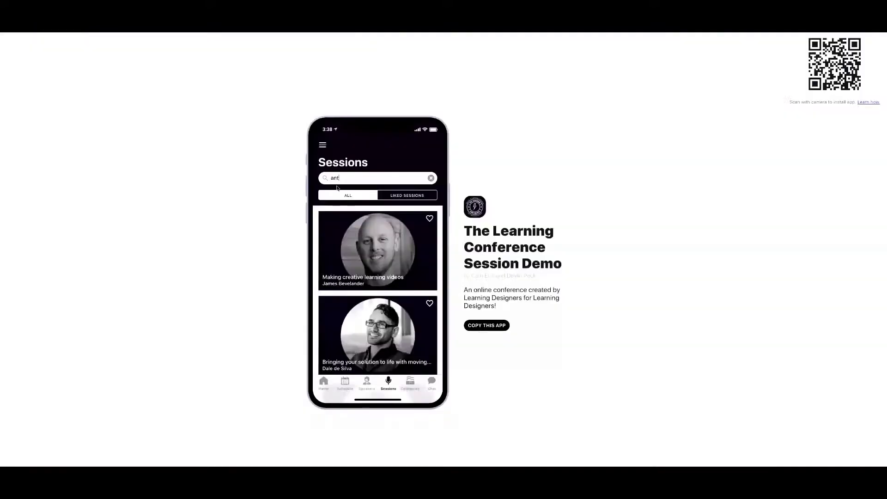
{"action": "left_click", "coordinate": [367, 382]}
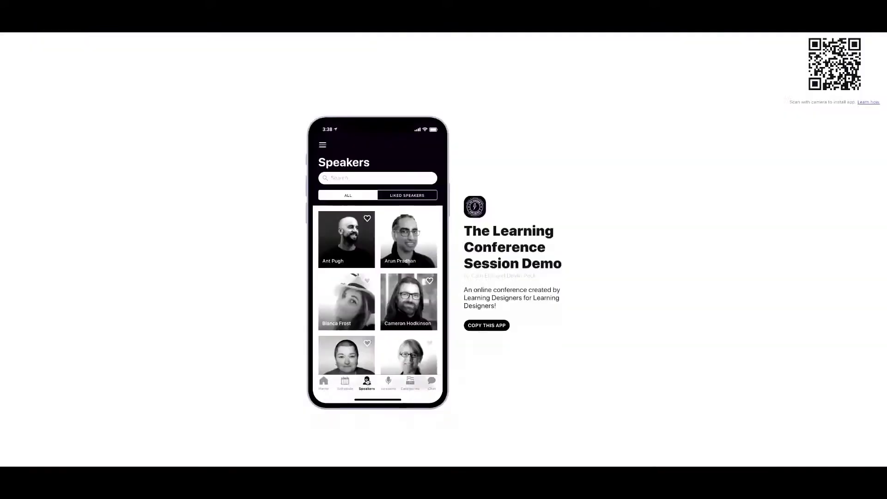
{"action": "left_click", "coordinate": [352, 254]}
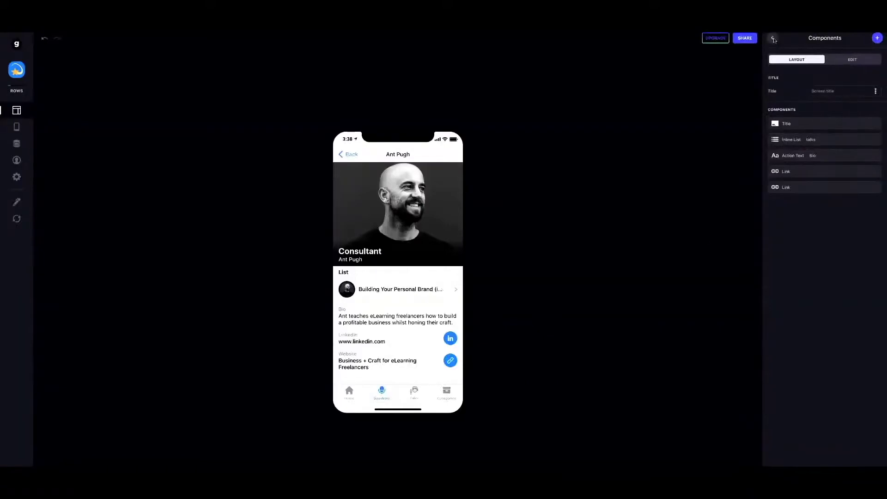
Delete the 'List' heading from the first speaker's talks list.
{"action": "left_click", "coordinate": [772, 38]}
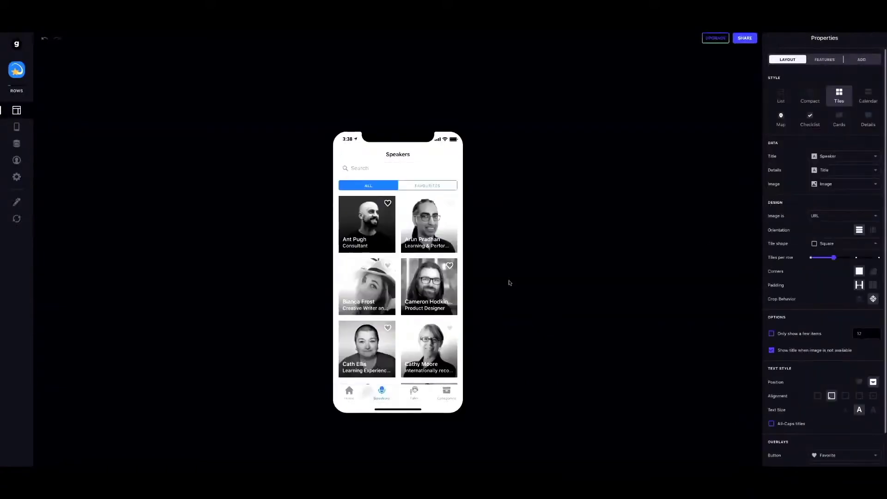
{"action": "left_click", "coordinate": [371, 240]}
{"action": "left_click", "coordinate": [811, 139]}
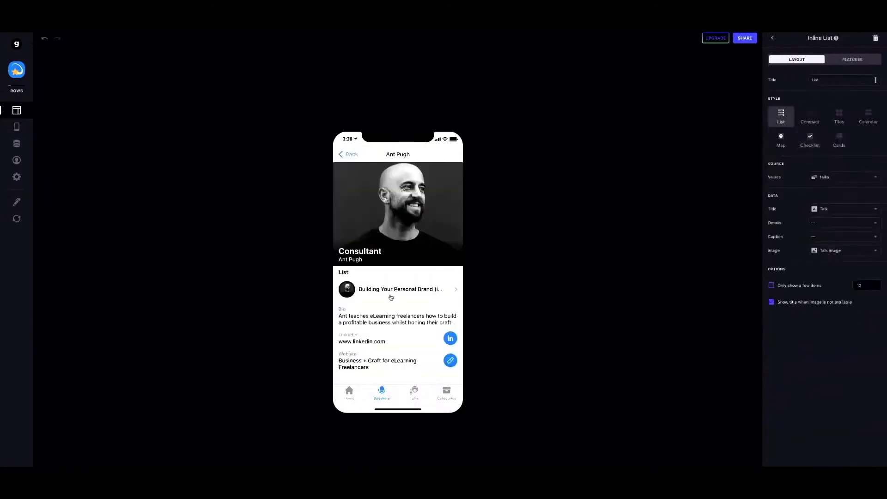
{"action": "double_click", "coordinate": [823, 80]}
{"action": "key", "text": "BackSpace"}
Show Date as details and Duration as caption, then preview the second speaker.
{"action": "left_click", "coordinate": [827, 224]}
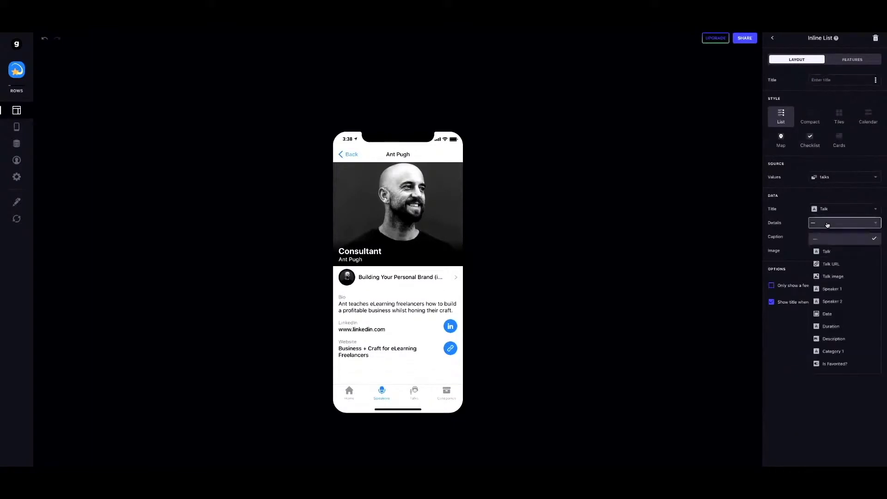
{"action": "left_click", "coordinate": [828, 314]}
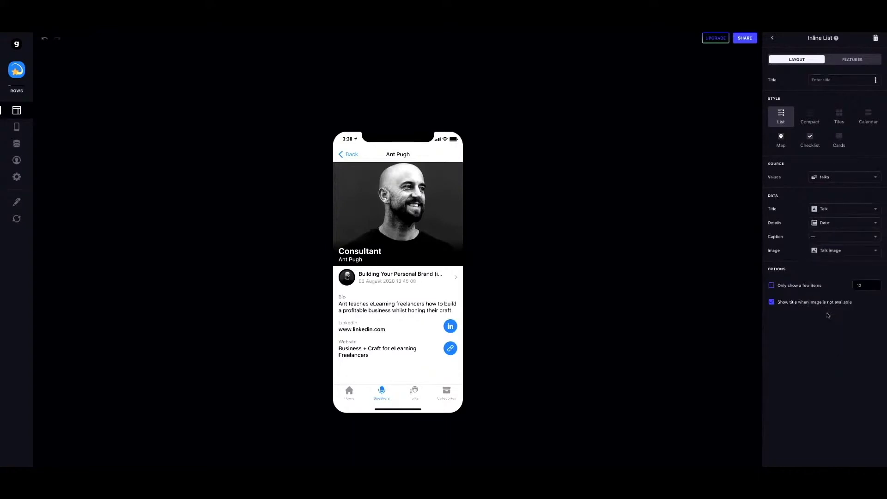
{"action": "left_click", "coordinate": [832, 237]}
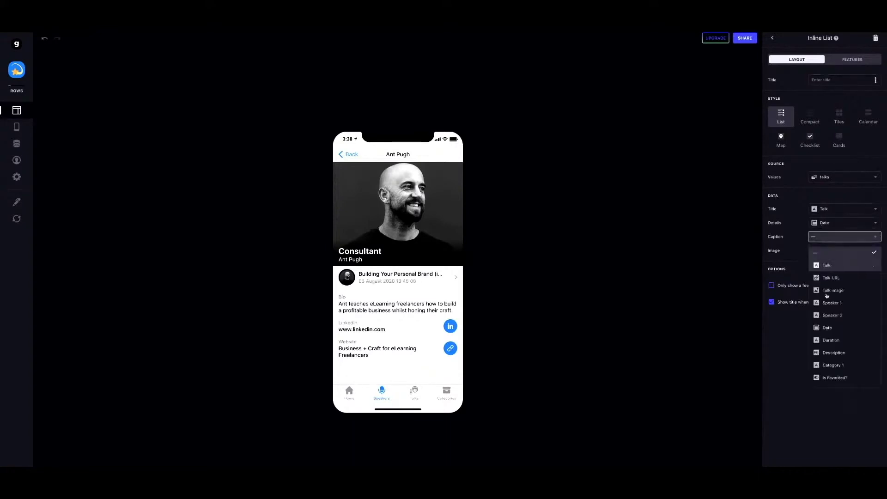
{"action": "left_click", "coordinate": [830, 339]}
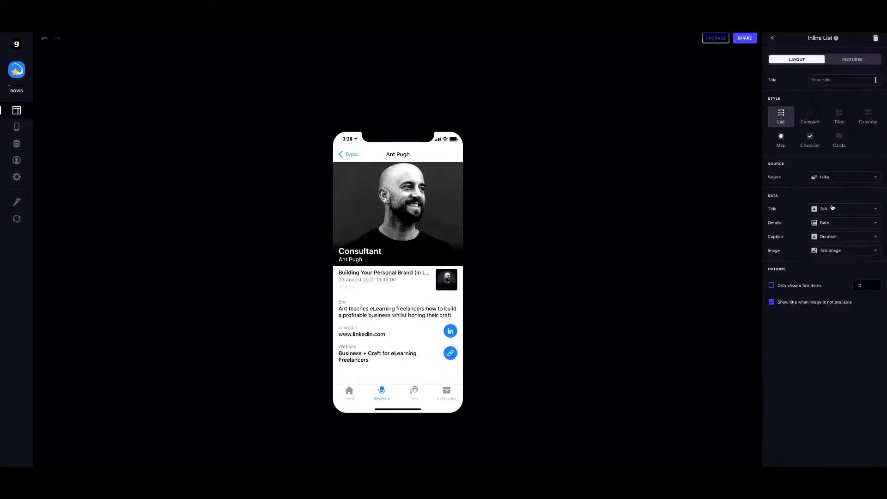
{"action": "left_click", "coordinate": [835, 238]}
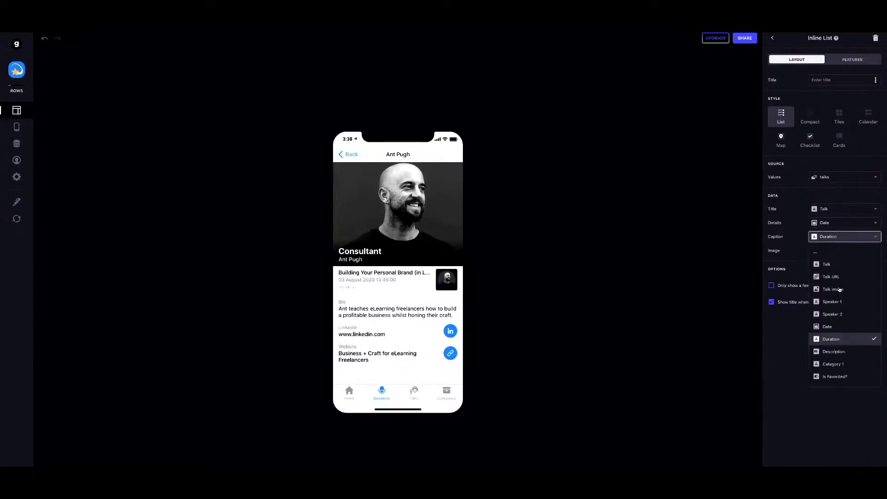
{"action": "left_click", "coordinate": [796, 226]}
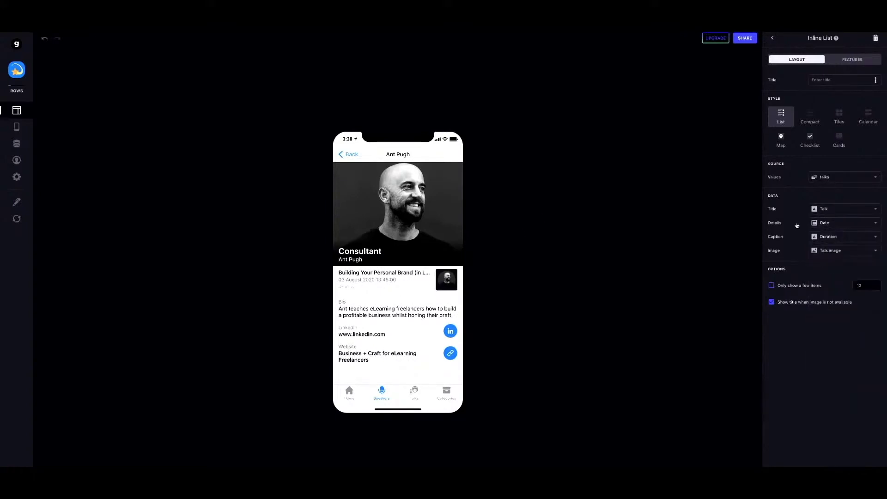
{"action": "left_click", "coordinate": [353, 153]}
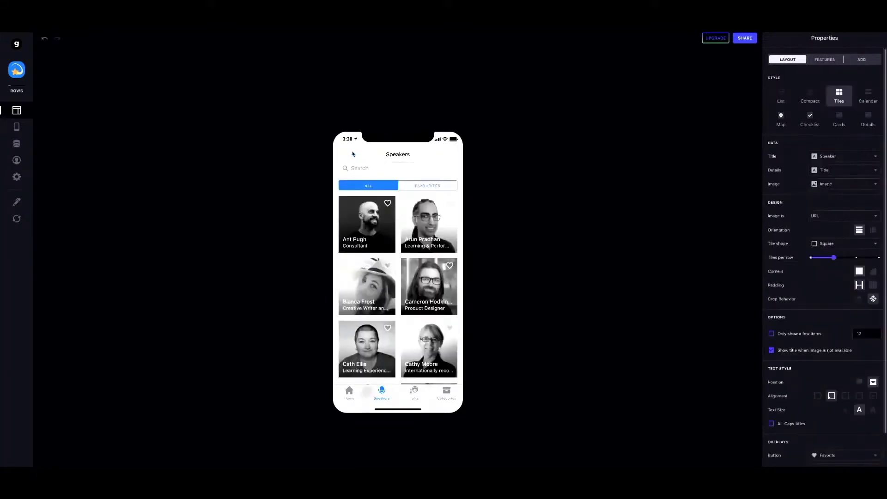
{"action": "left_click", "coordinate": [443, 232]}
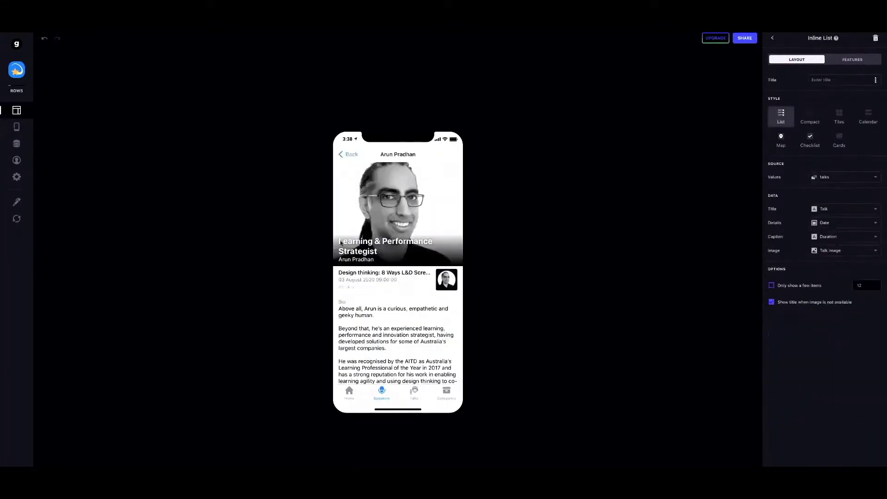
{"action": "left_click", "coordinate": [350, 155]}
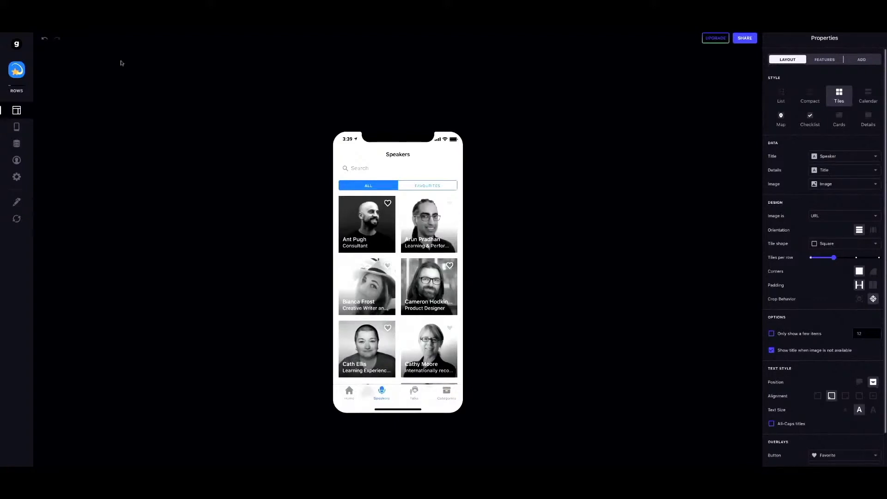
Add a new column named 'Speaker Relation' to the sessions table.
{"action": "left_click", "coordinate": [16, 144]}
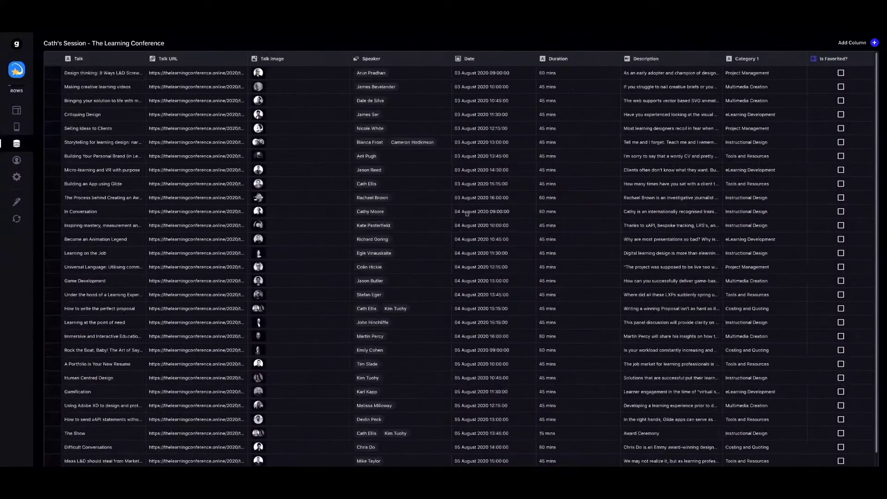
{"action": "left_click", "coordinate": [875, 43]}
{"action": "left_click", "coordinate": [741, 74]}
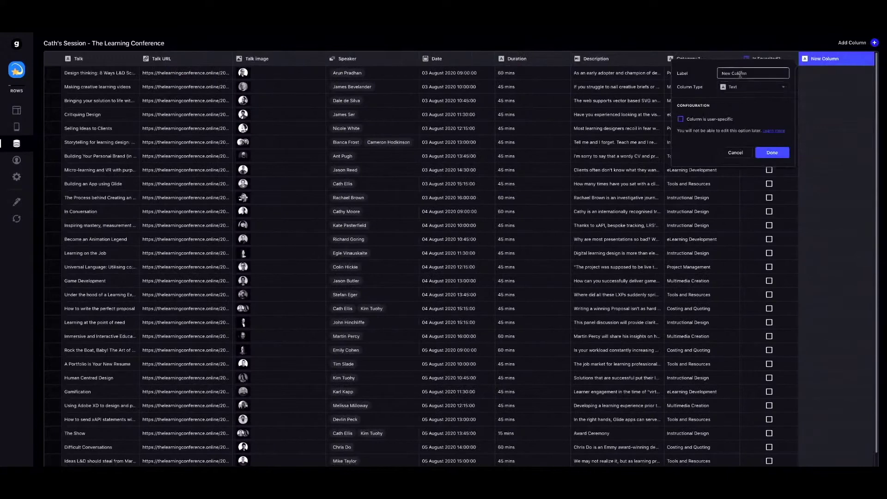
{"action": "triple_click", "coordinate": [740, 73]}
{"action": "type", "text": "Speaker Relation"}
Make it a Relation matching Speaker to Speakers > Speaker with Match multiple enabled.
{"action": "left_click", "coordinate": [740, 88]}
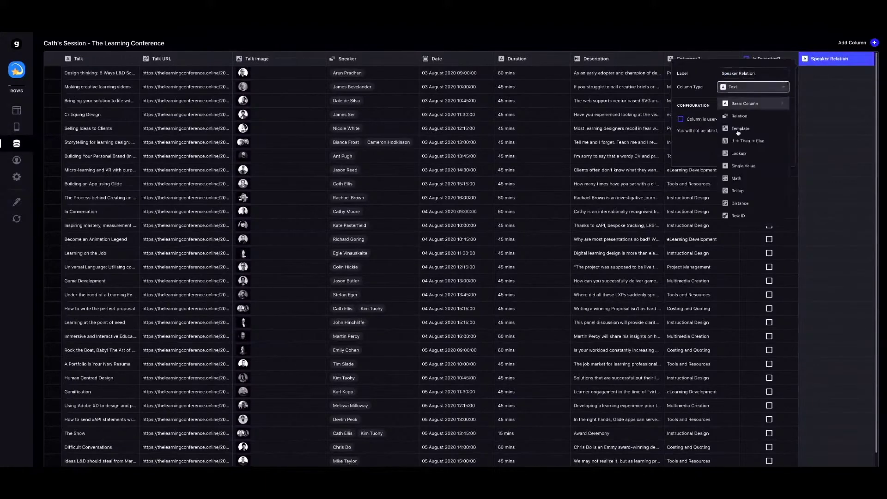
{"action": "left_click", "coordinate": [738, 116]}
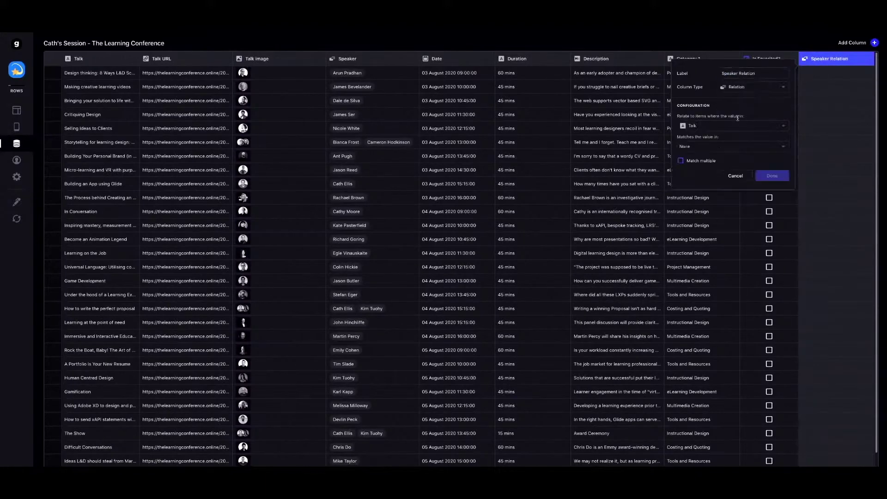
{"action": "left_click", "coordinate": [712, 128]}
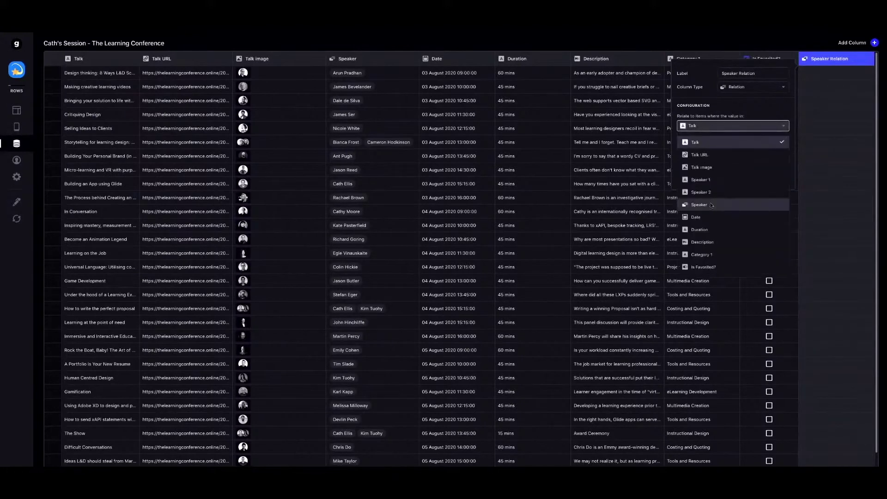
{"action": "left_click", "coordinate": [711, 205]}
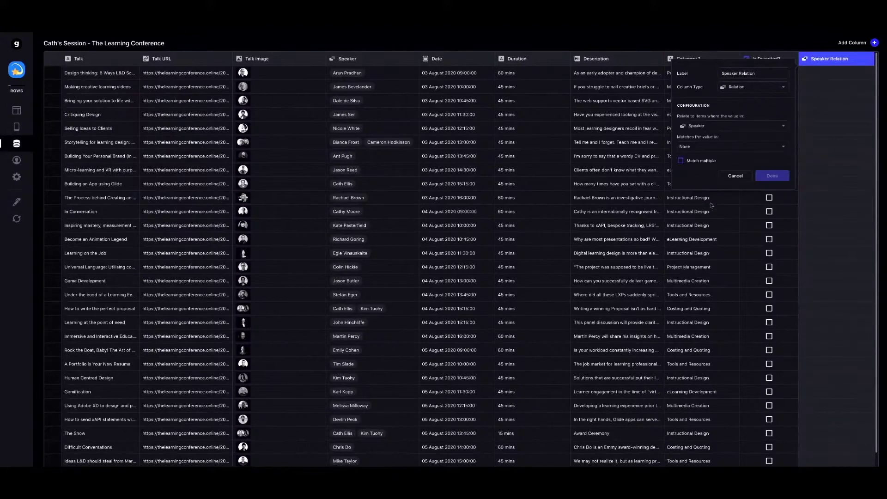
{"action": "left_click", "coordinate": [699, 149]}
{"action": "mouse_move", "coordinate": [700, 177]}
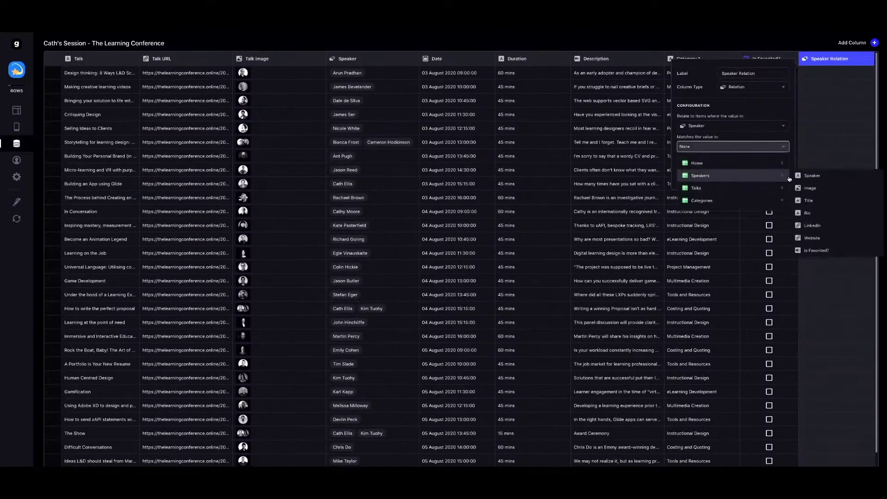
{"action": "left_click", "coordinate": [812, 175]}
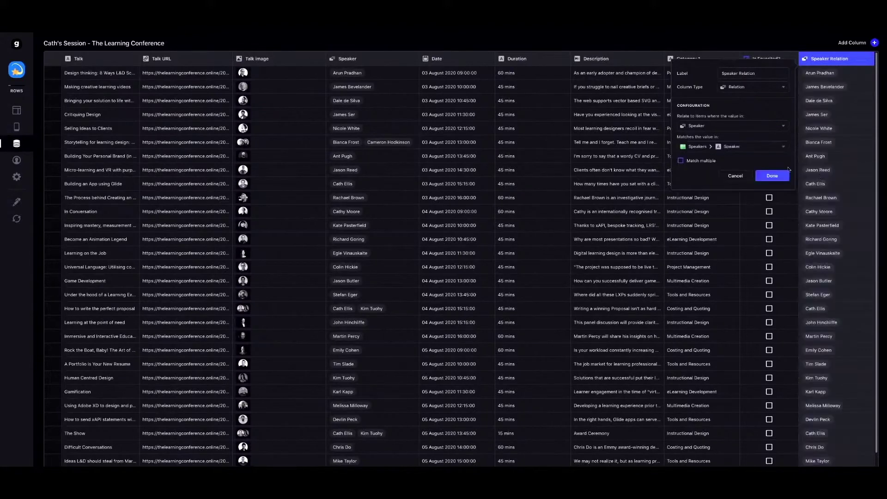
{"action": "left_click", "coordinate": [693, 163]}
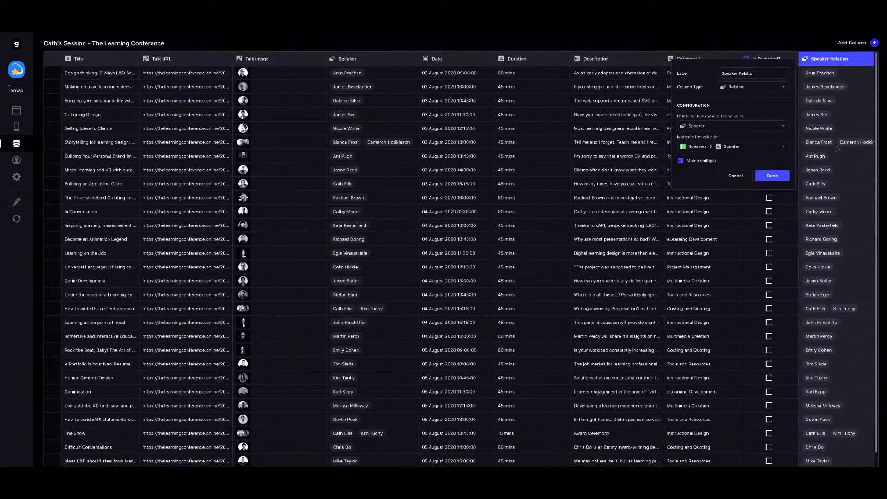
{"action": "left_click", "coordinate": [691, 162]}
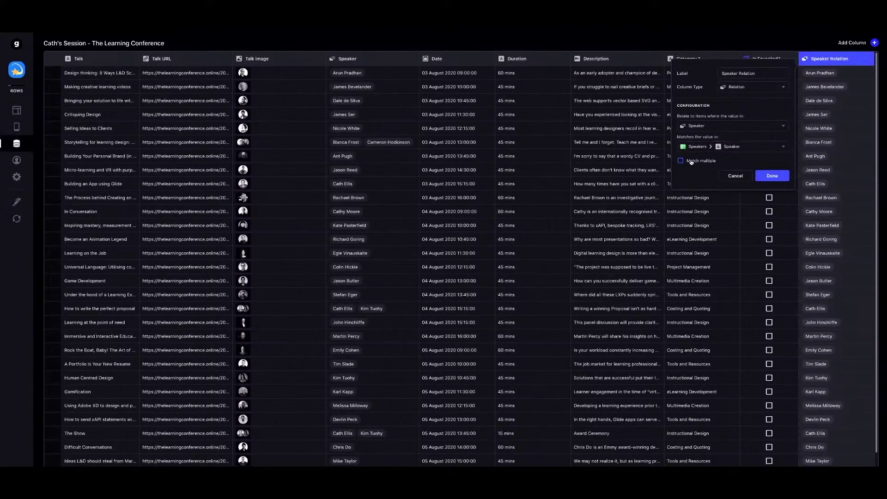
{"action": "left_click", "coordinate": [691, 162]}
{"action": "left_click", "coordinate": [771, 176]}
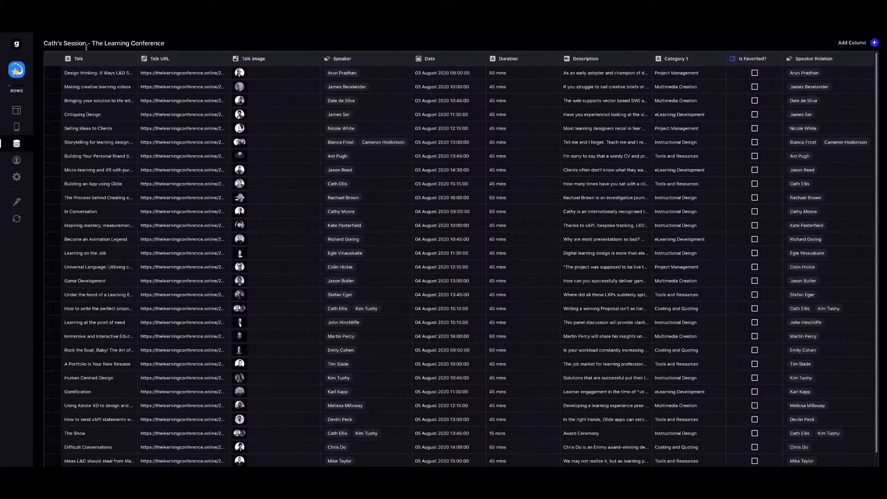
{"action": "left_click", "coordinate": [15, 112]}
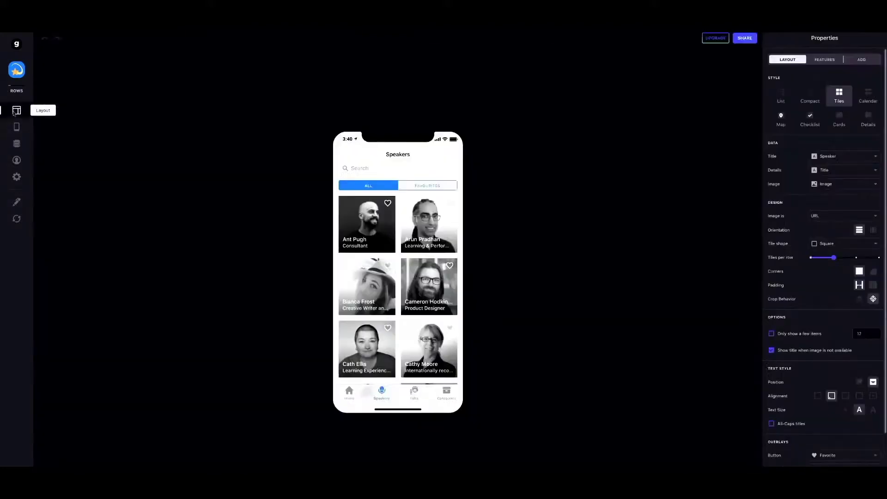
On the first talk's detail screen, set the Title component's details to empty Custom.
{"action": "left_click", "coordinate": [414, 394]}
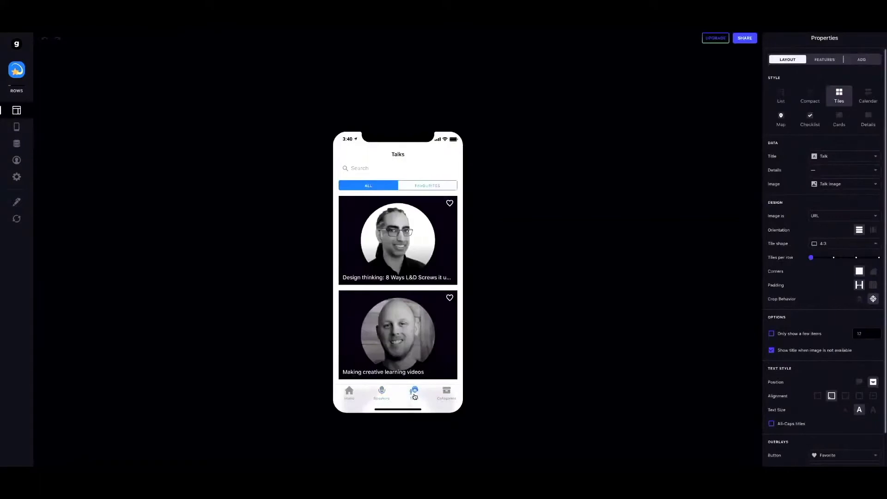
{"action": "left_click", "coordinate": [393, 244]}
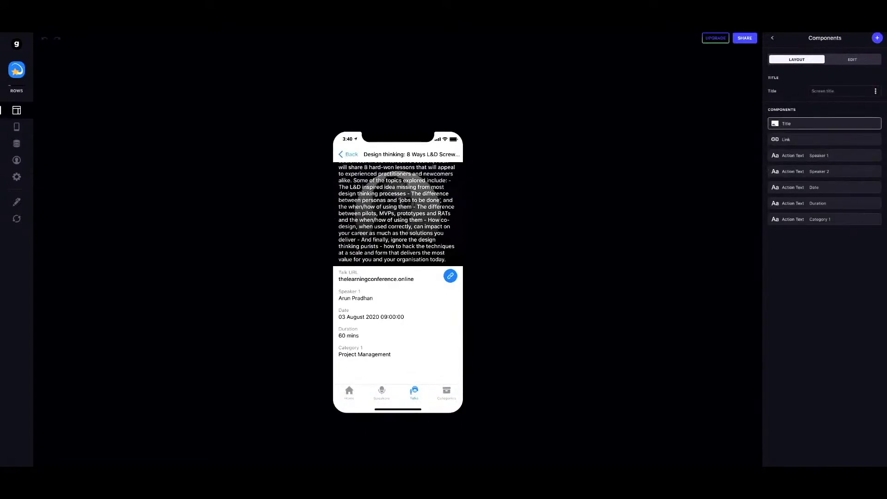
{"action": "left_click", "coordinate": [815, 124]}
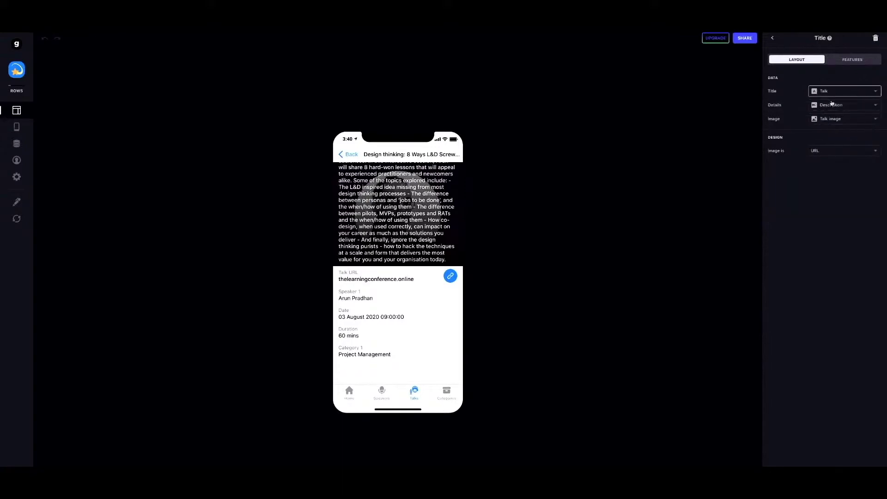
{"action": "left_click", "coordinate": [830, 106]}
{"action": "left_click", "coordinate": [797, 122]}
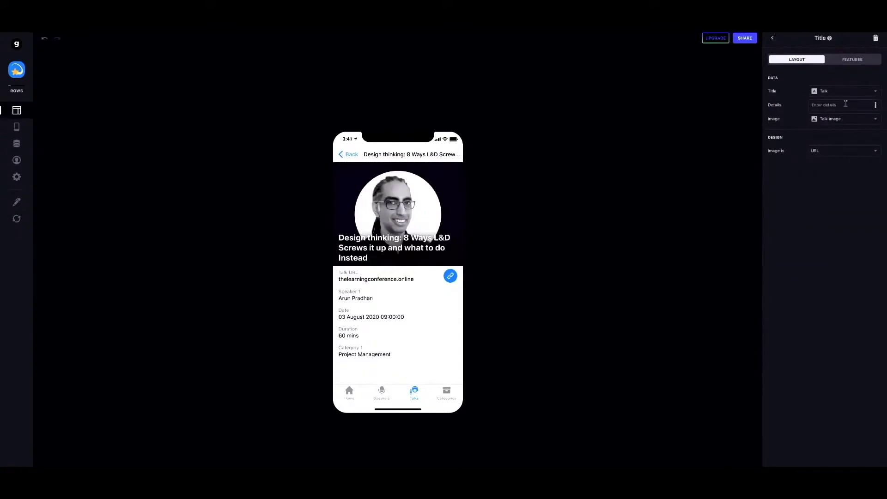
Delete the Talk URL link component from the talk screen.
{"action": "left_click", "coordinate": [772, 39]}
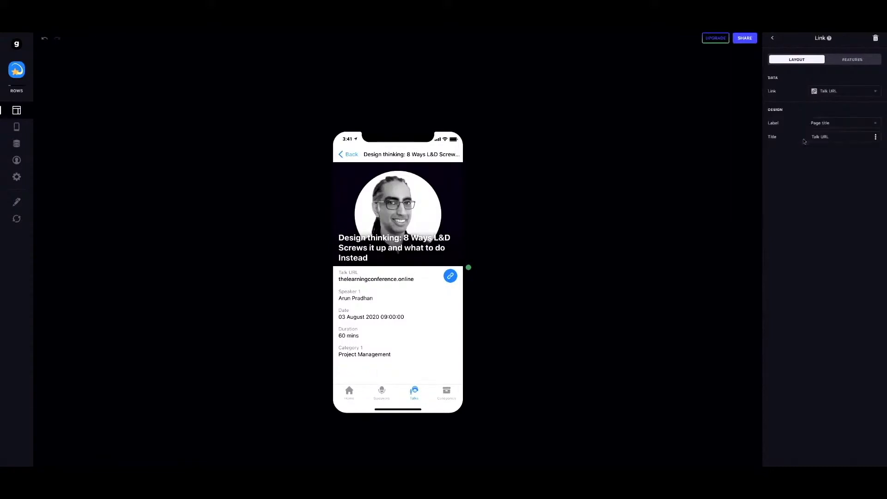
{"action": "mouse_move", "coordinate": [875, 140]}
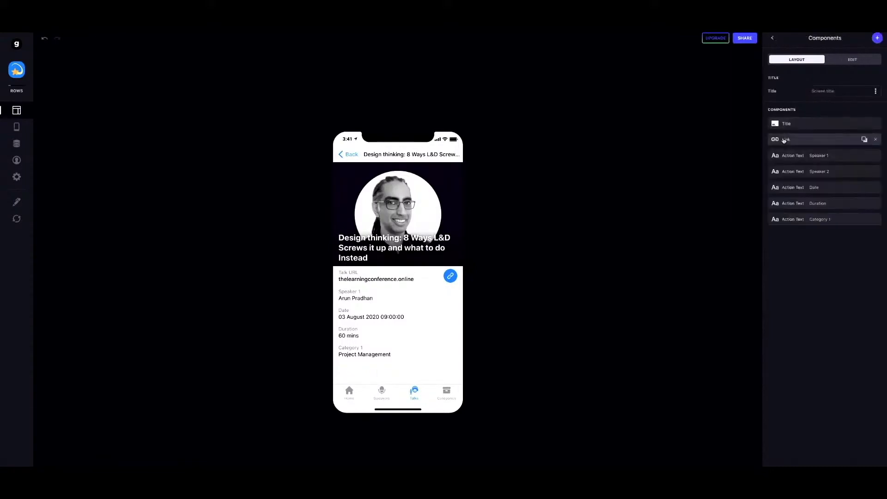
{"action": "left_click", "coordinate": [874, 140]}
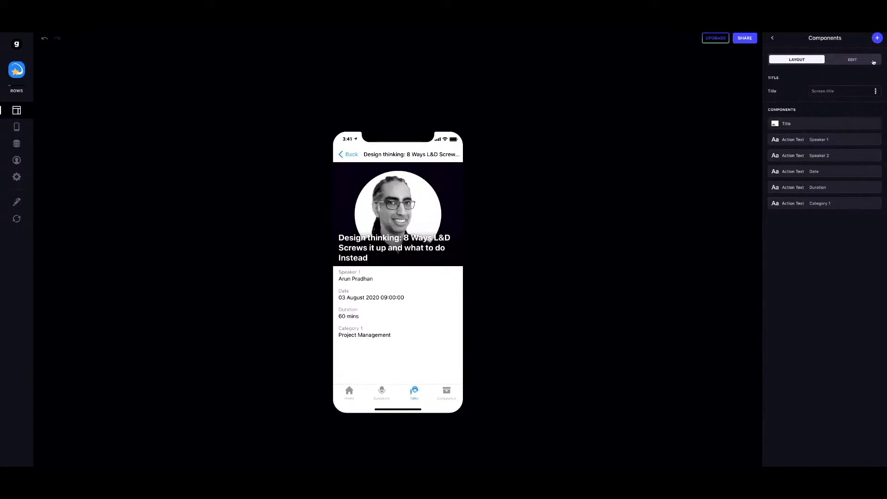
{"action": "left_click", "coordinate": [877, 38]}
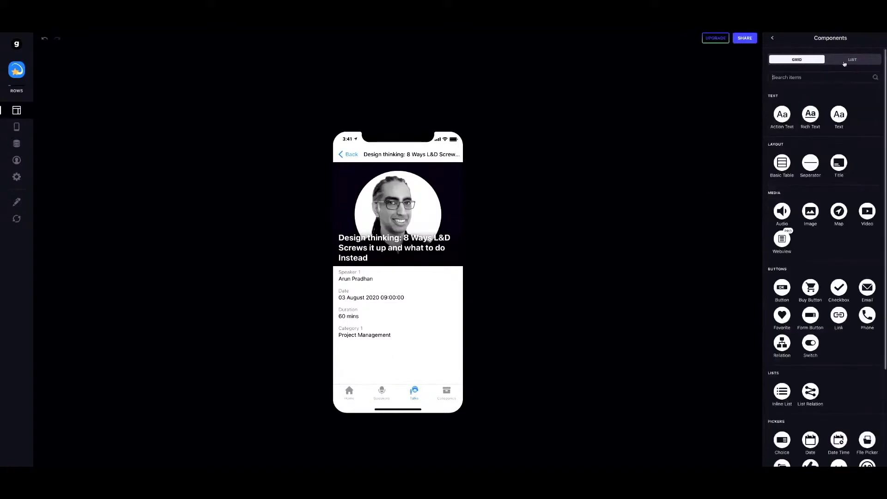
Add an inline Speaker Relation list with Speaker as item title and Title as details.
{"action": "type", "text": "inline"}
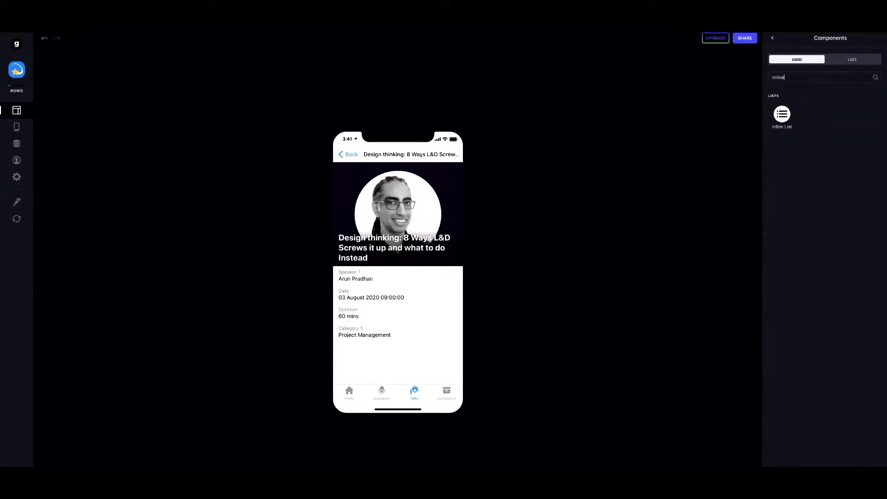
{"action": "left_click", "coordinate": [782, 116]}
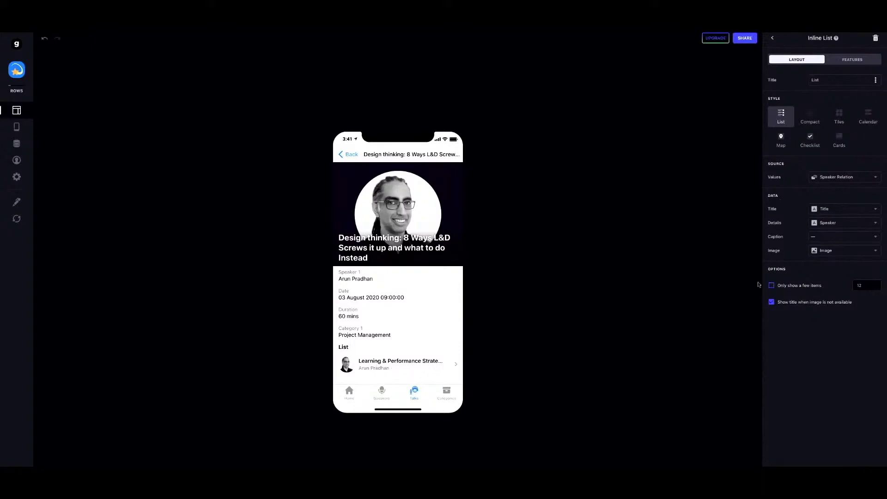
{"action": "left_click", "coordinate": [830, 213]}
{"action": "left_click", "coordinate": [830, 227]}
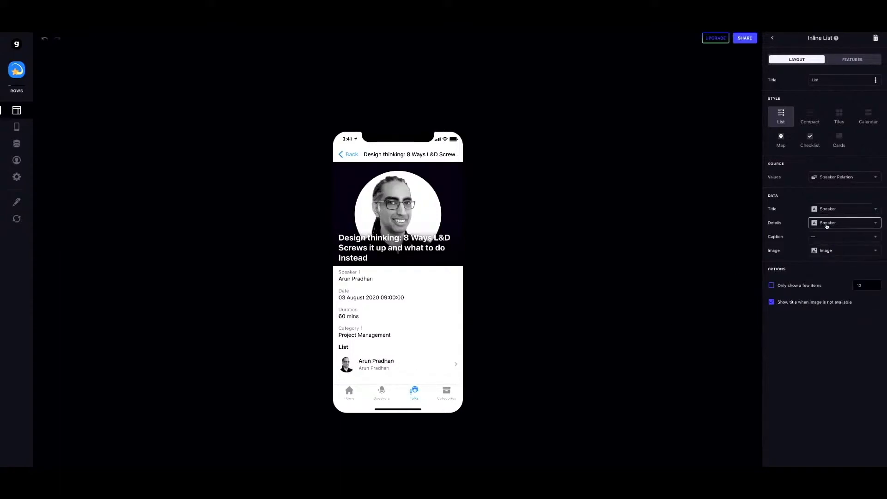
{"action": "left_click", "coordinate": [827, 225]}
{"action": "left_click", "coordinate": [823, 277]}
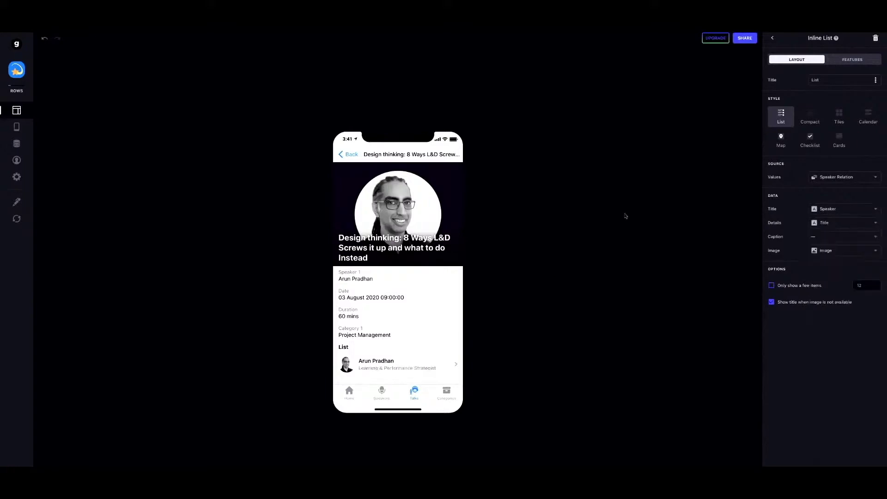
{"action": "left_click", "coordinate": [772, 38]}
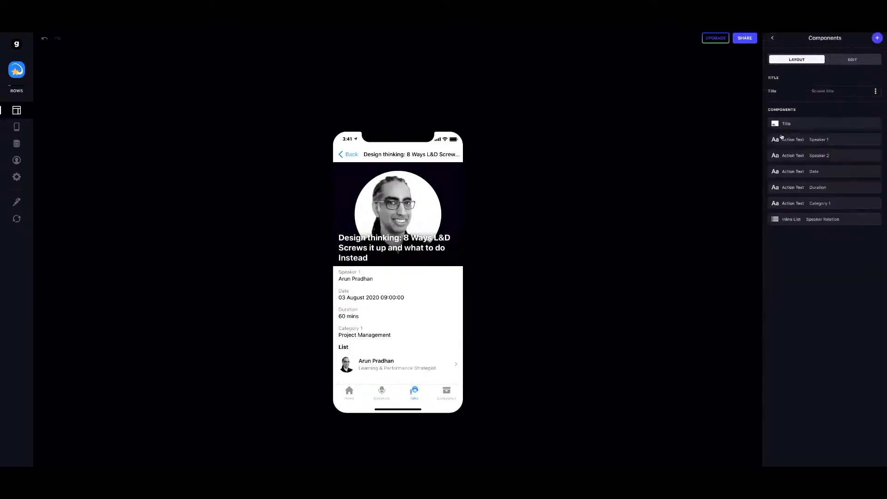
Move the speaker list below the title and clear its 'List' heading.
{"action": "left_click_drag", "start_coordinate": [780, 219], "coordinate": [780, 139]}
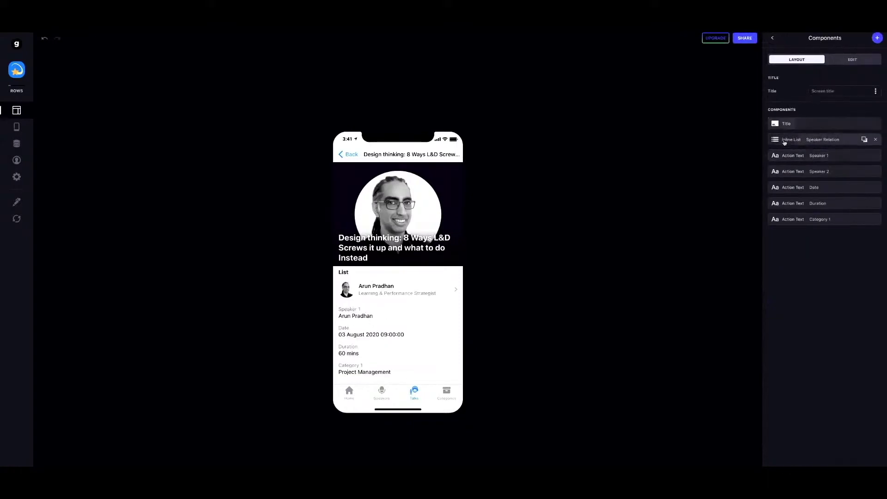
{"action": "left_click", "coordinate": [817, 140]}
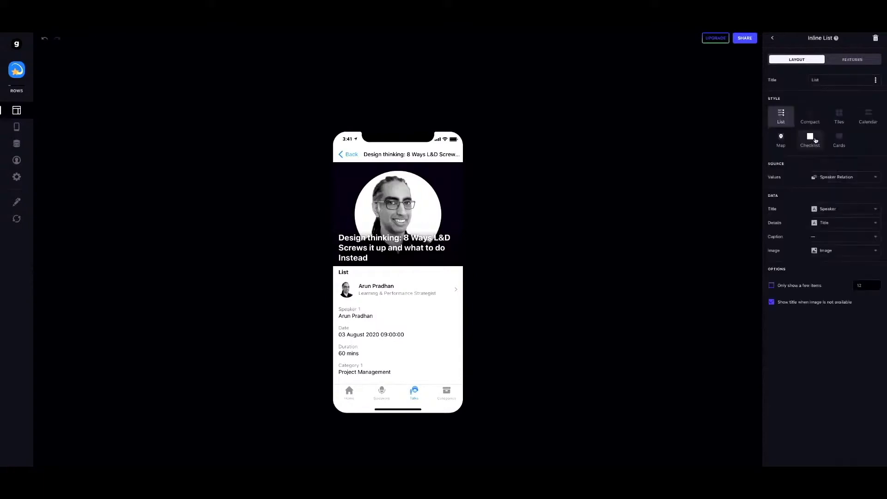
{"action": "left_click", "coordinate": [835, 80]}
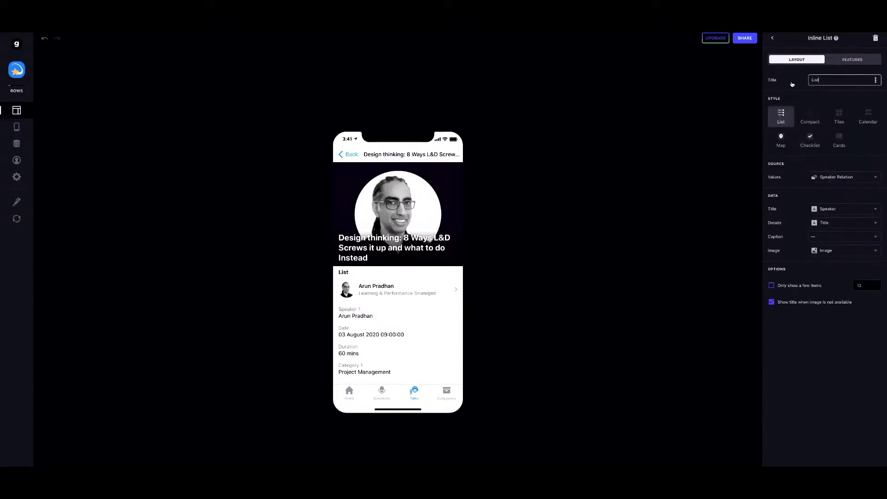
{"action": "key", "text": "BackSpace"}
{"action": "key", "text": "BackSpace"}
{"action": "key", "text": "BackSpace"}
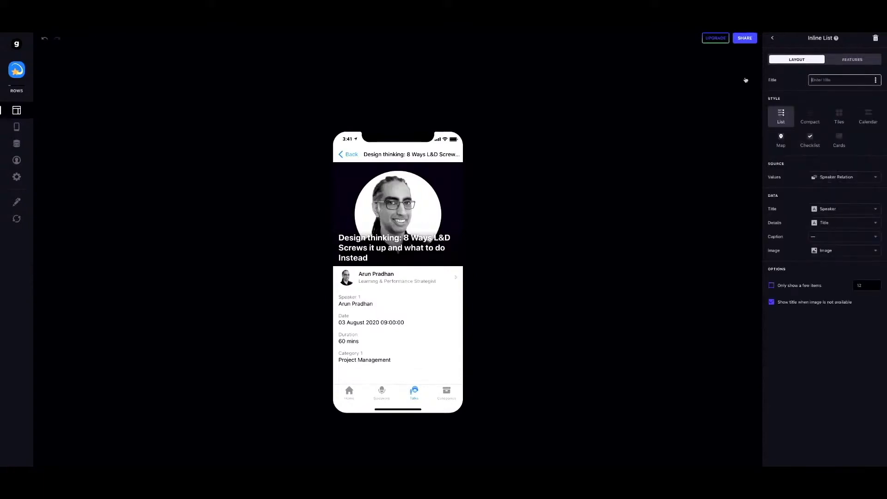
{"action": "left_click", "coordinate": [774, 39]}
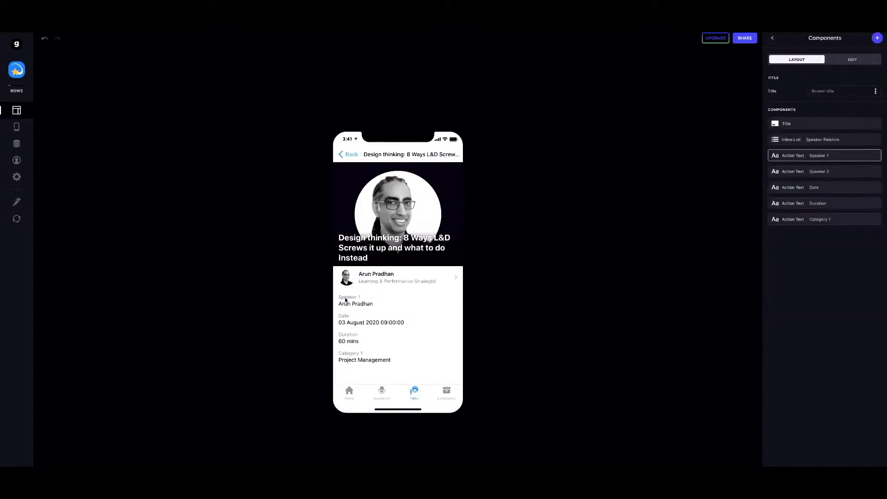
Remove the Speaker 1 and Category 1 fields from the talk screen.
{"action": "mouse_move", "coordinate": [864, 157]}
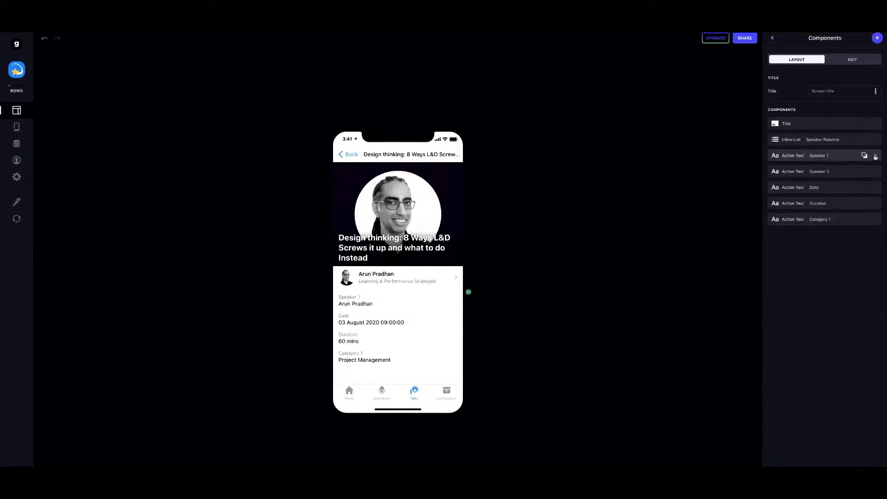
{"action": "left_click", "coordinate": [875, 157]}
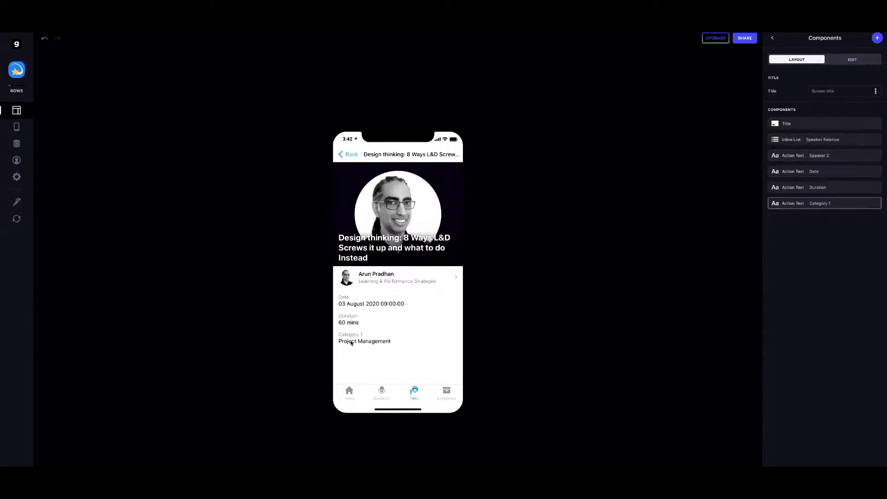
{"action": "mouse_move", "coordinate": [829, 204]}
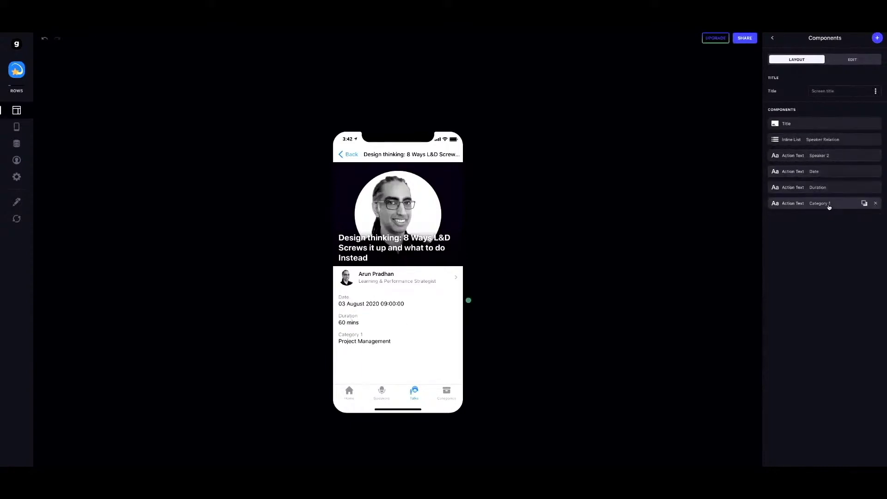
{"action": "left_click", "coordinate": [876, 204]}
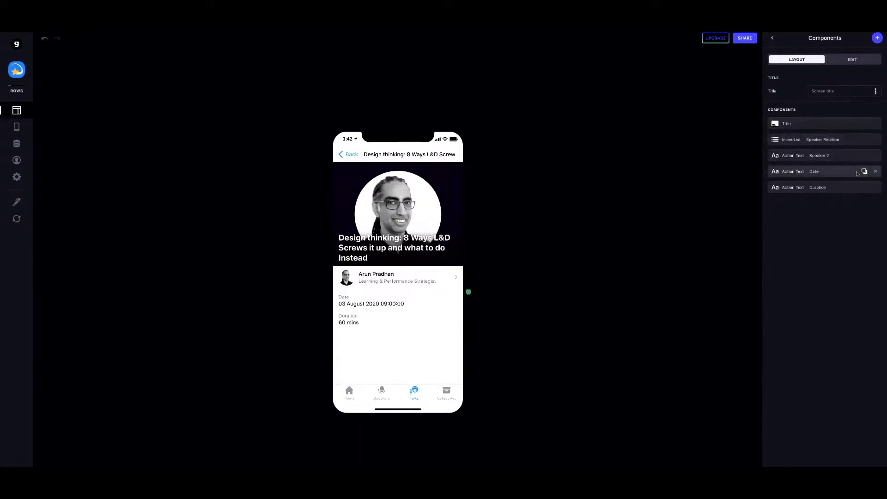
Duplicate the Duration field, switch the copy to Description, and return to Talks.
{"action": "left_click", "coordinate": [863, 188]}
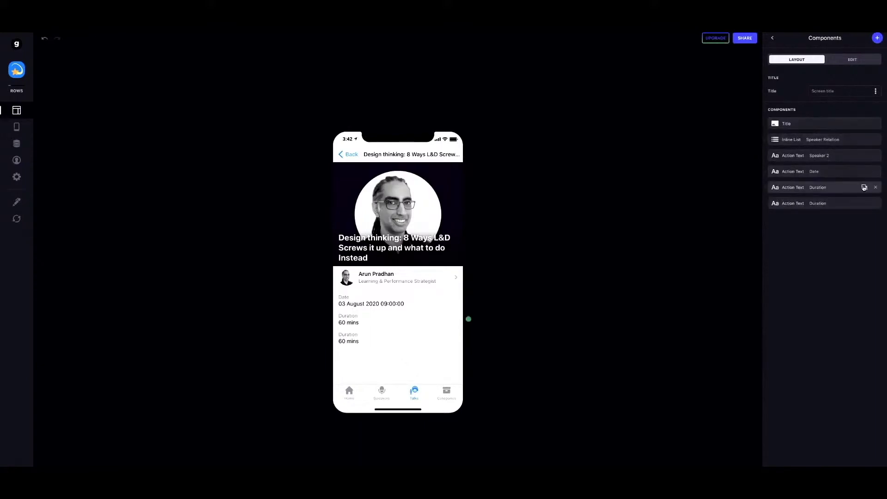
{"action": "left_click", "coordinate": [835, 204]}
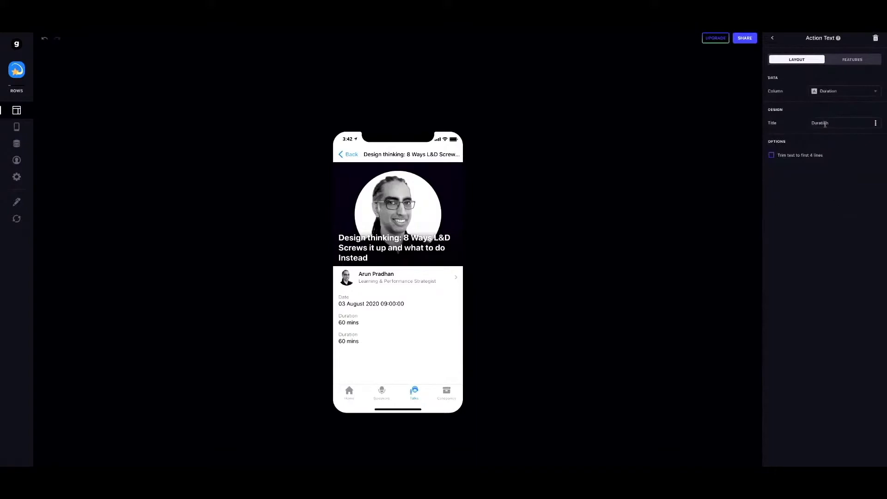
{"action": "left_click", "coordinate": [871, 92]}
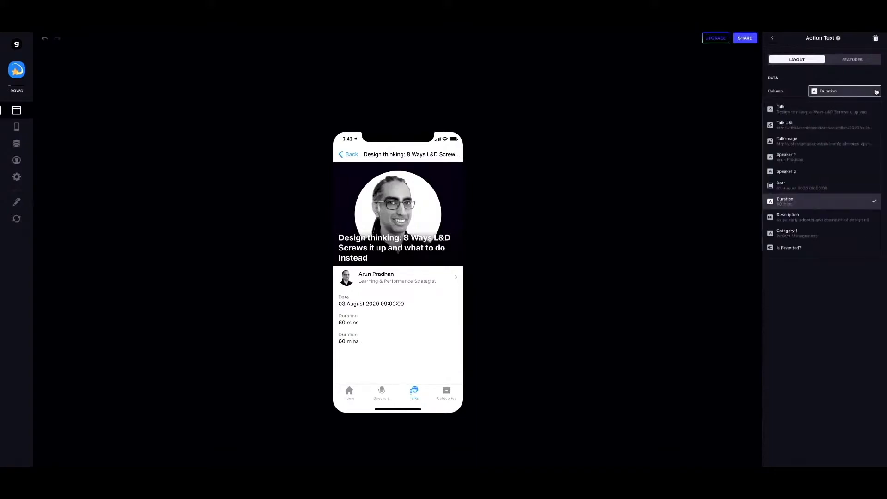
{"action": "left_click", "coordinate": [805, 218]}
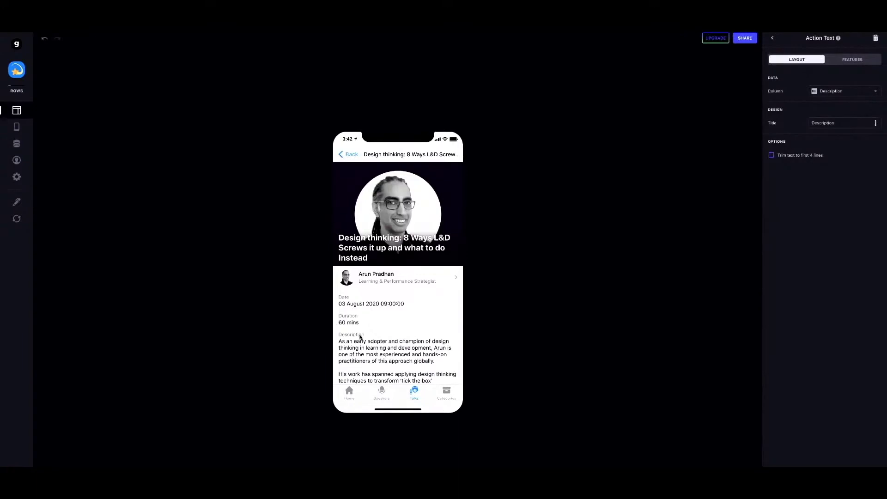
{"action": "scroll", "coordinate": [361, 336], "scroll_direction": "down", "scroll_amount": 2}
{"action": "scroll", "coordinate": [361, 337], "scroll_direction": "up", "scroll_amount": 2}
{"action": "scroll", "coordinate": [359, 338], "scroll_direction": "down", "scroll_amount": 5}
{"action": "scroll", "coordinate": [360, 339], "scroll_direction": "down", "scroll_amount": 1}
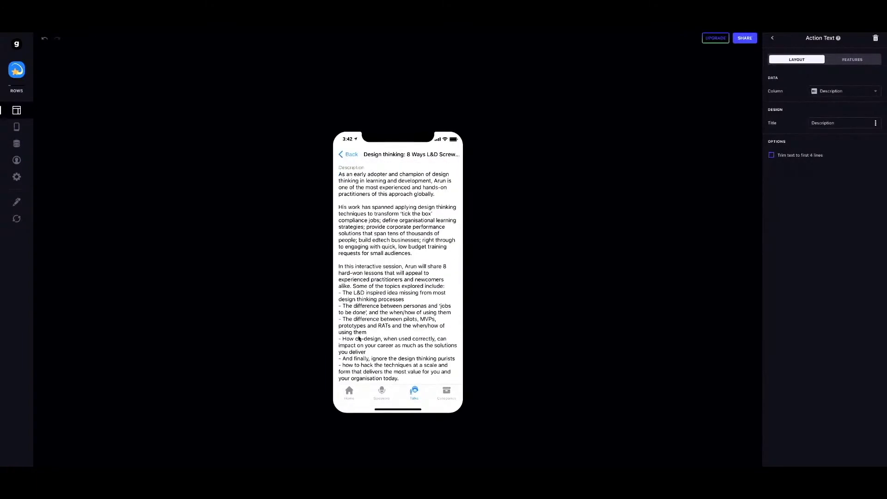
{"action": "scroll", "coordinate": [359, 339], "scroll_direction": "up", "scroll_amount": 5}
{"action": "left_click", "coordinate": [347, 154]}
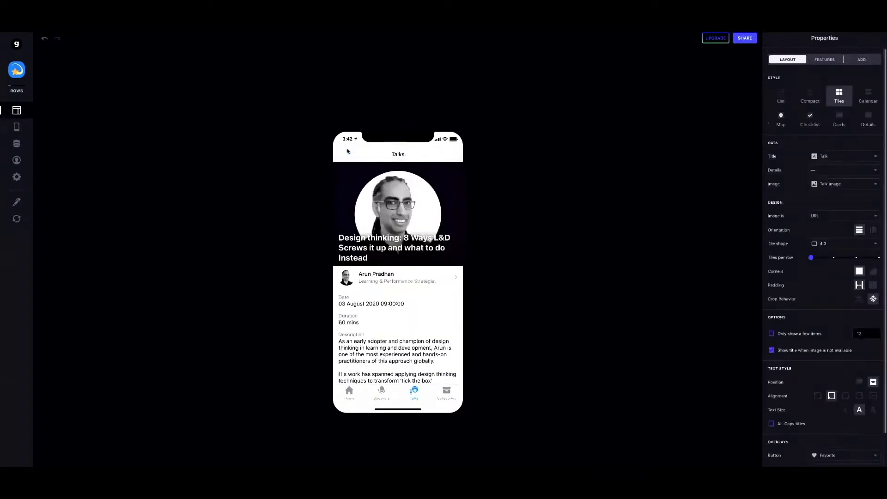
Preview the Making creative learning videos talk, go back, then show the Categories tab in the preview.
{"action": "left_click", "coordinate": [384, 327]}
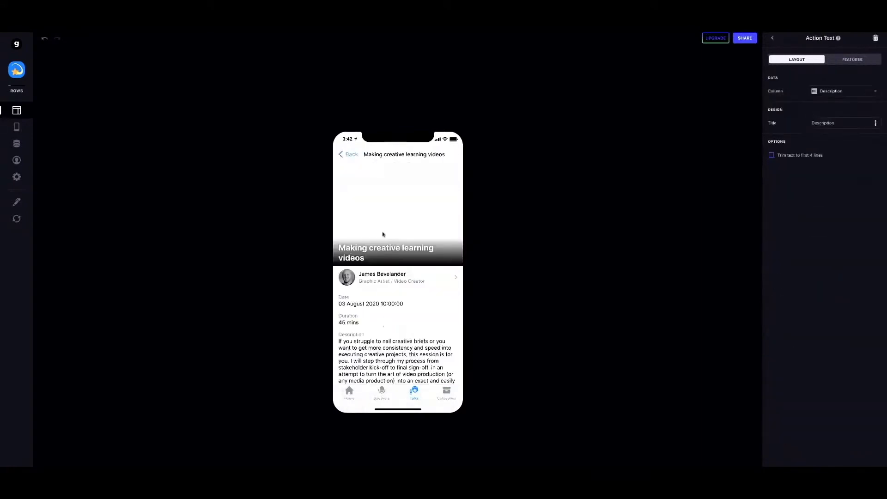
{"action": "left_click", "coordinate": [348, 155]}
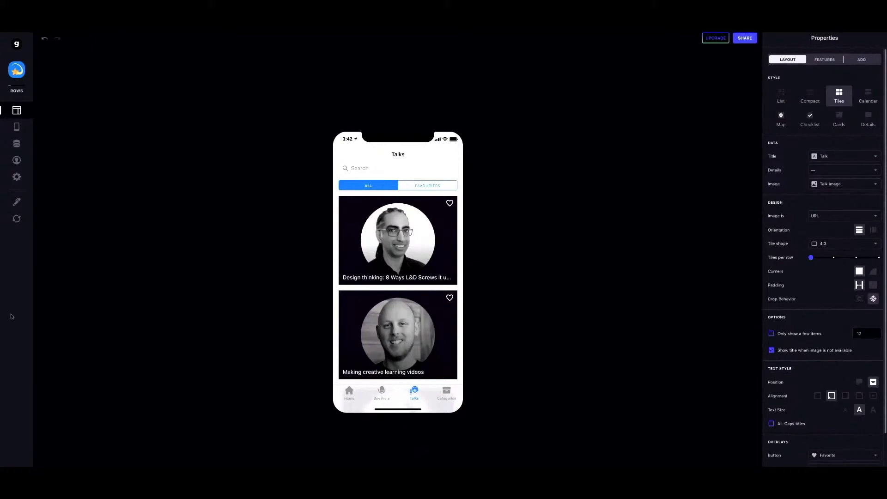
{"action": "left_click", "coordinate": [447, 392]}
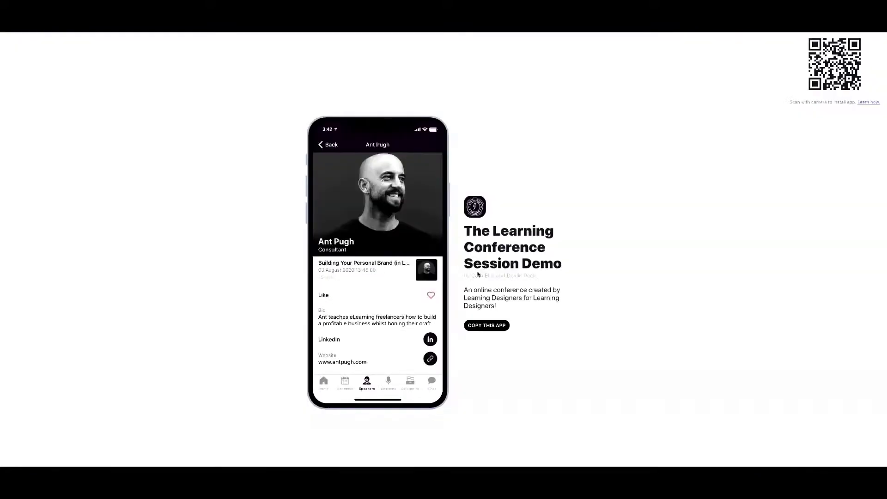
{"action": "left_click", "coordinate": [413, 382]}
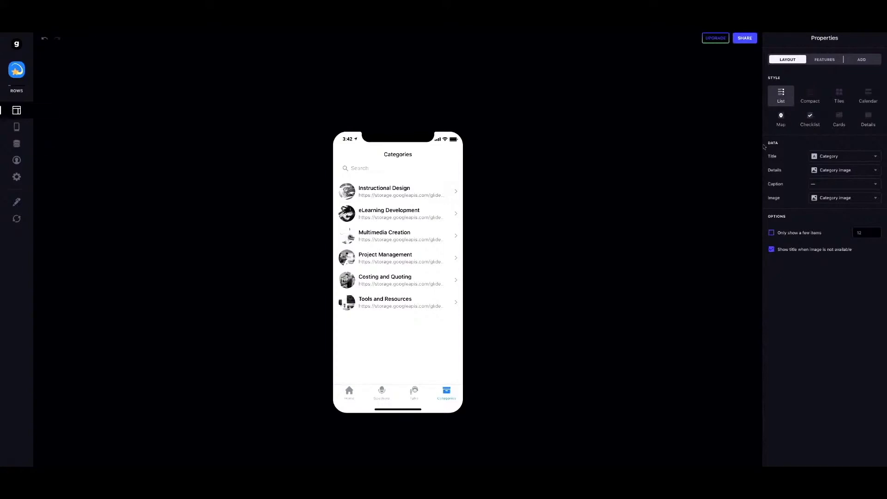
Style Categories as sharp-cornered Tiles with centred overlaid titles and no details, then preview the eLearning Development tile.
{"action": "left_click", "coordinate": [838, 95]}
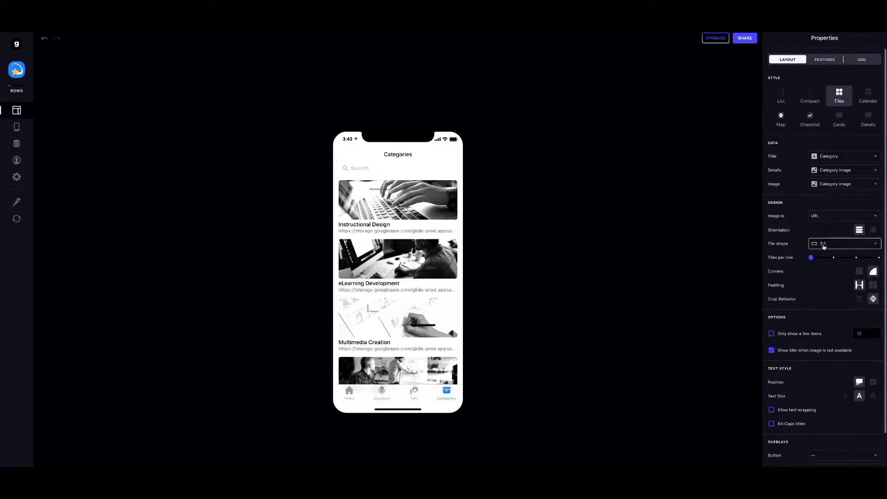
{"action": "left_click", "coordinate": [860, 272]}
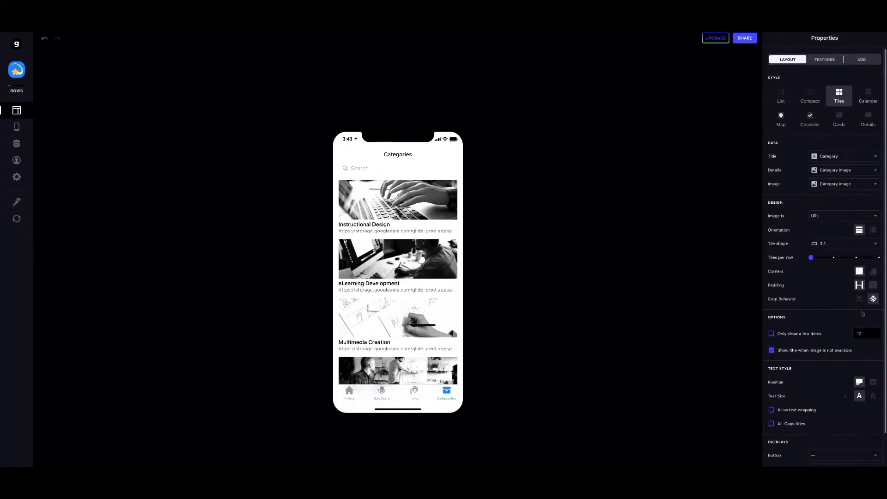
{"action": "left_click", "coordinate": [873, 381]}
{"action": "scroll", "coordinate": [885, 305], "scroll_direction": "down", "scroll_amount": 2}
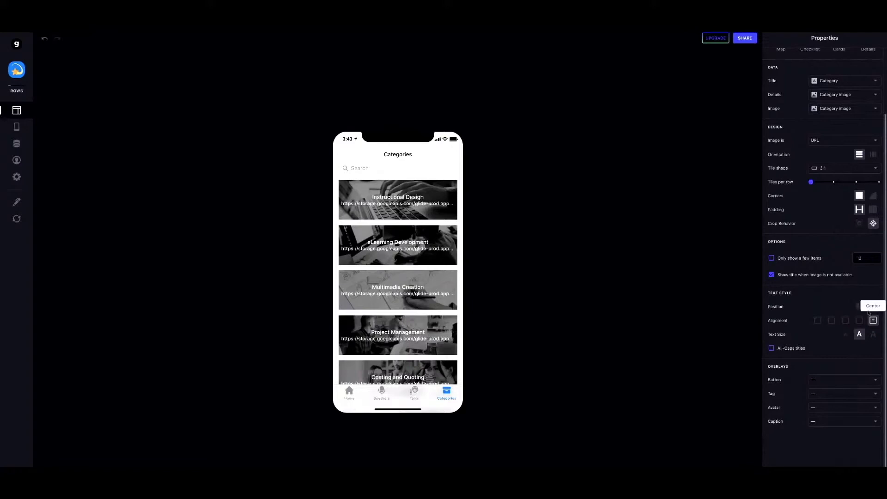
{"action": "left_click", "coordinate": [831, 108]}
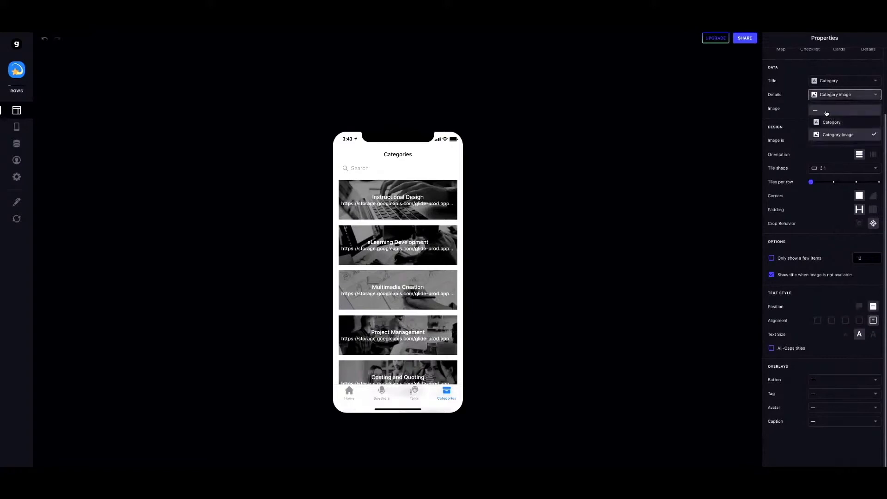
{"action": "left_click", "coordinate": [828, 111]}
{"action": "scroll", "coordinate": [397, 250], "scroll_direction": "down", "scroll_amount": 3}
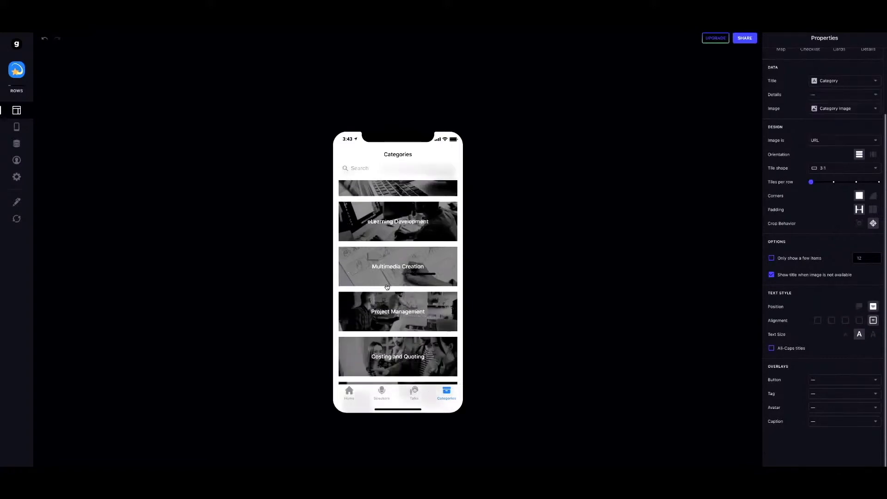
{"action": "scroll", "coordinate": [386, 283], "scroll_direction": "up", "scroll_amount": 3}
{"action": "scroll", "coordinate": [386, 284], "scroll_direction": "down", "scroll_amount": 3}
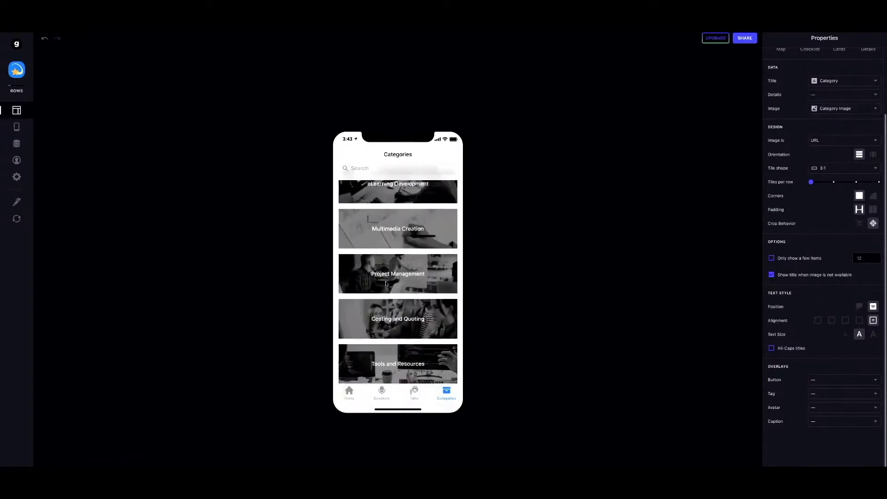
{"action": "scroll", "coordinate": [373, 254], "scroll_direction": "up", "scroll_amount": 3}
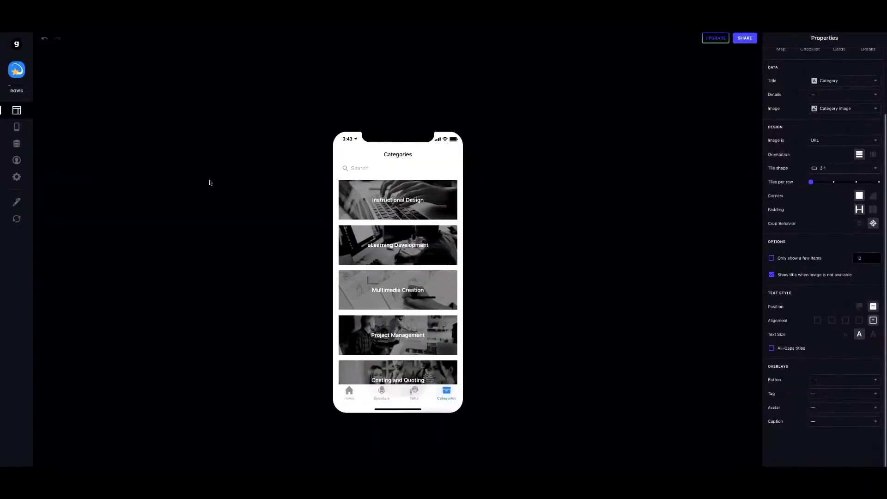
{"action": "left_click", "coordinate": [424, 252]}
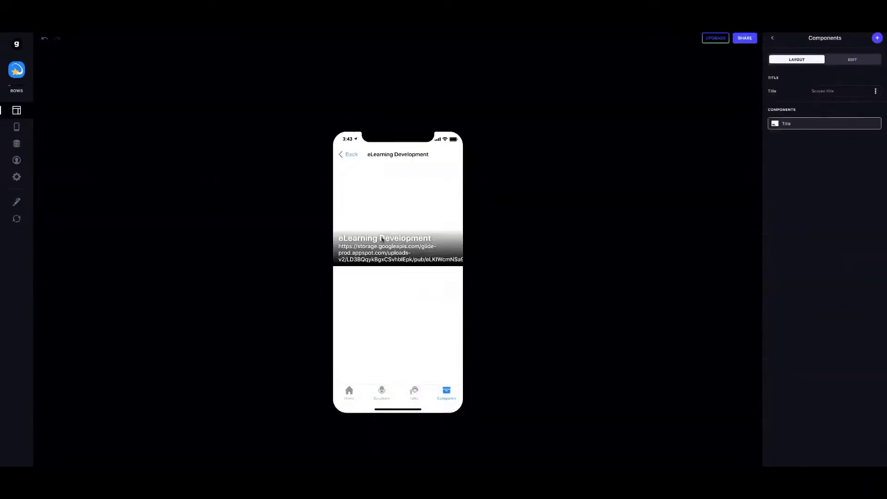
{"action": "left_click", "coordinate": [350, 156]}
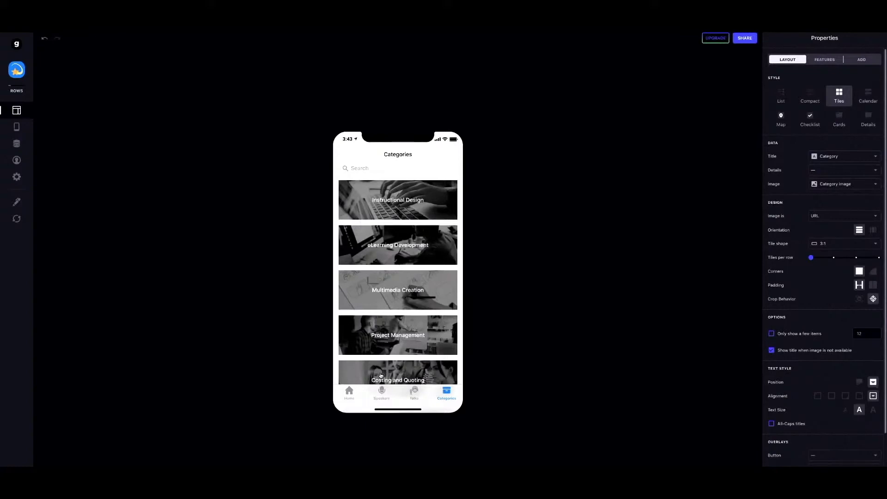
In the data editor, add a Relation column labelled 'Catagory Relation' to the Talks table.
{"action": "left_click", "coordinate": [17, 144]}
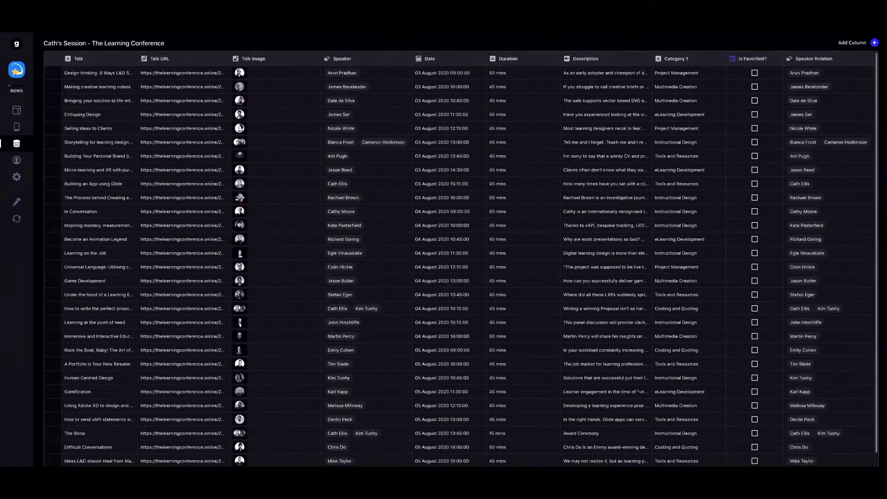
{"action": "left_click", "coordinate": [874, 43]}
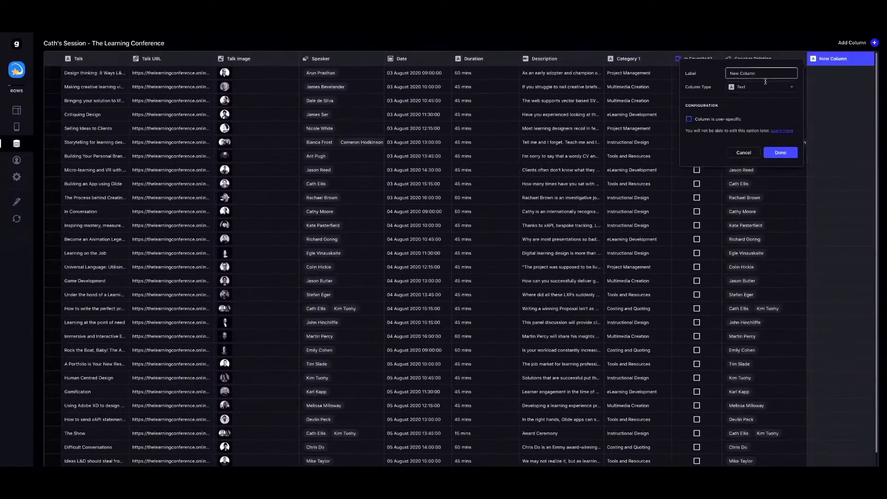
{"action": "left_click", "coordinate": [697, 75]}
{"action": "type", "text": "Catagory Relation"}
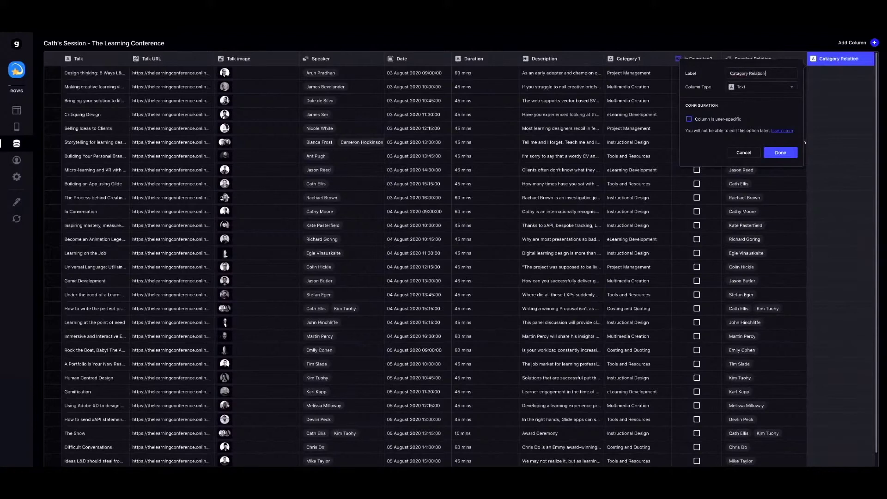
{"action": "left_click", "coordinate": [767, 90]}
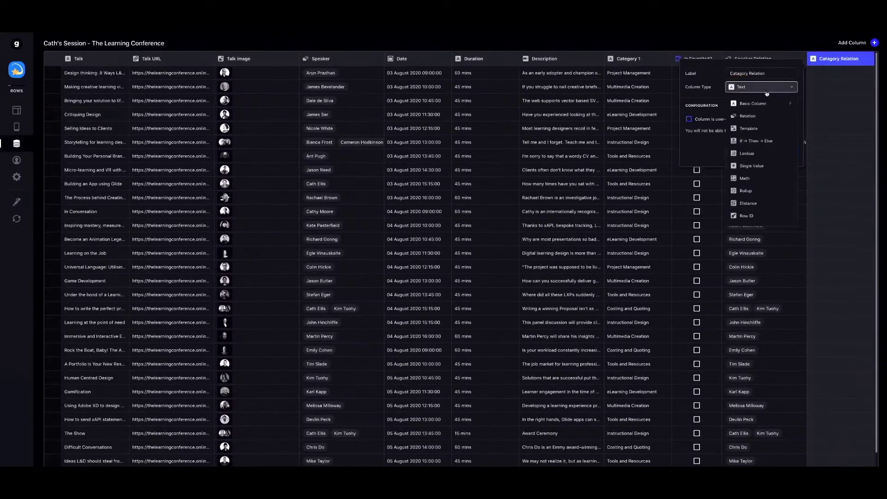
{"action": "left_click", "coordinate": [753, 119]}
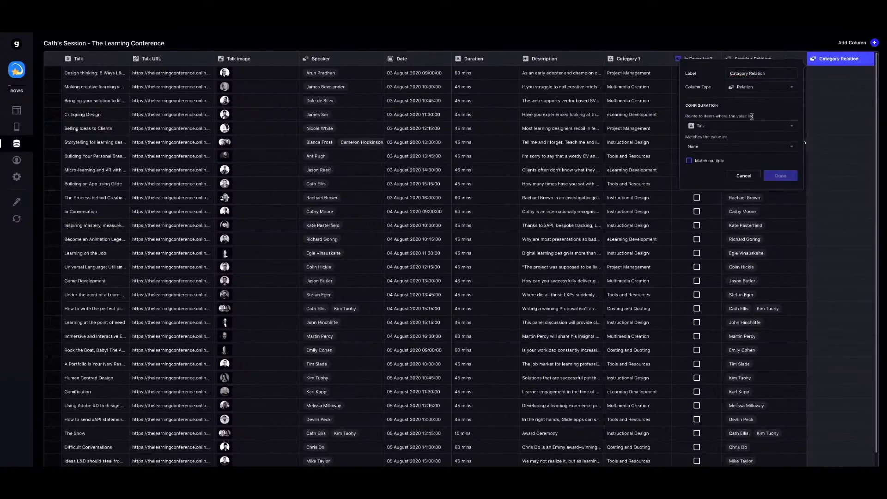
Relate the column's Category 1 values to the Category column of Categories and confirm.
{"action": "left_click", "coordinate": [701, 127]}
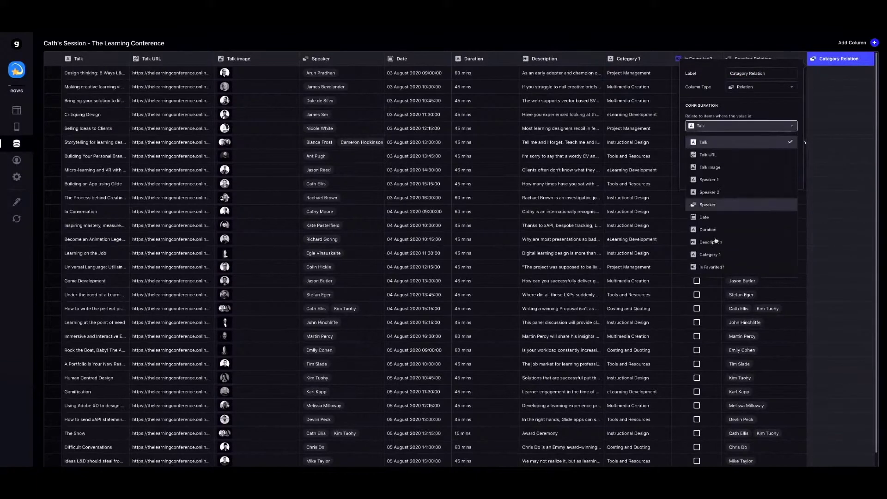
{"action": "left_click", "coordinate": [715, 254]}
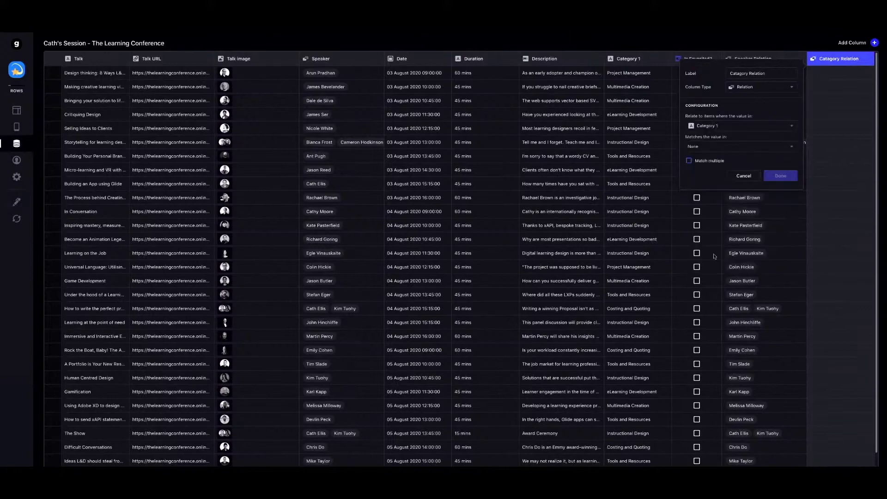
{"action": "left_click", "coordinate": [712, 146]}
{"action": "mouse_move", "coordinate": [714, 208]}
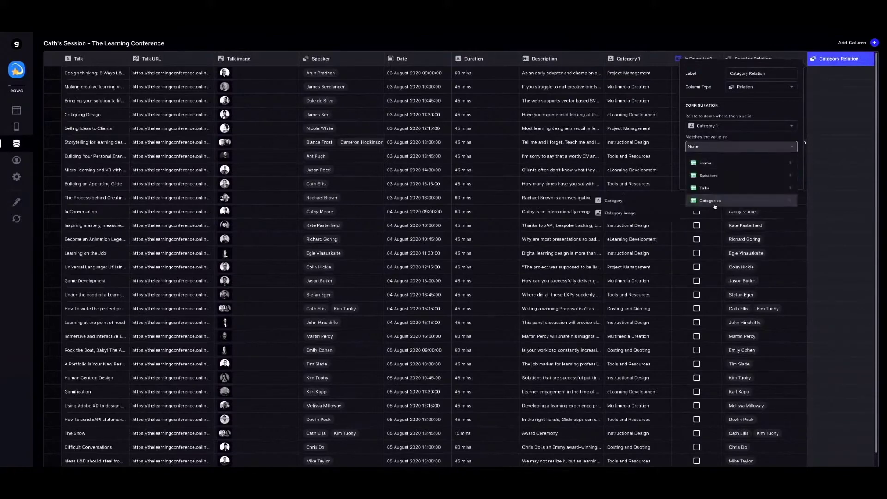
{"action": "left_click", "coordinate": [608, 202]}
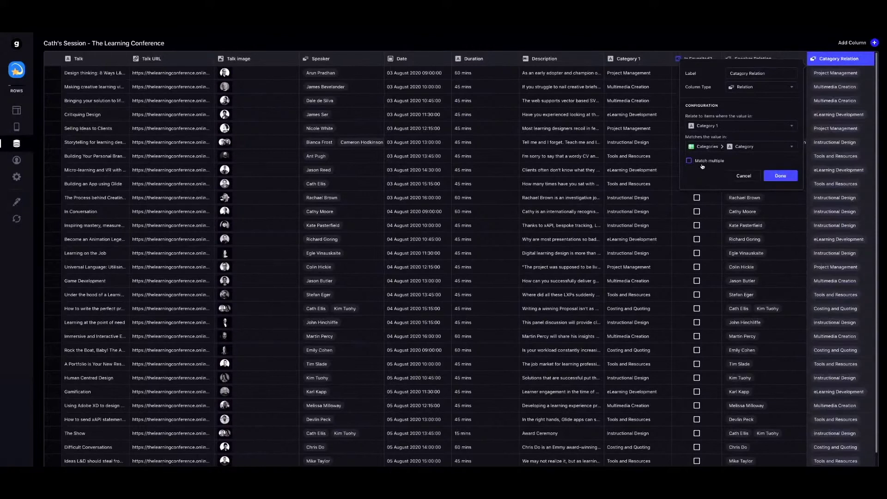
{"action": "left_click", "coordinate": [780, 176]}
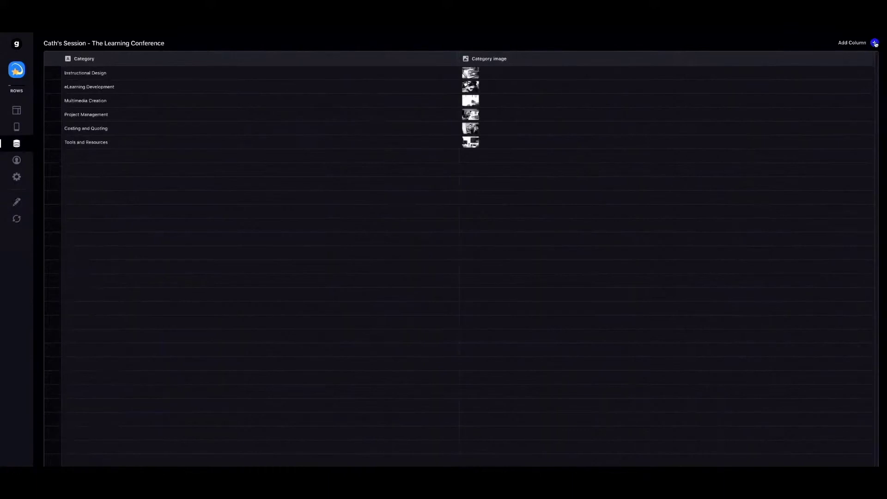
Add a Relation column labelled 'Talks Category' to the Categories table.
{"action": "left_click", "coordinate": [875, 43]}
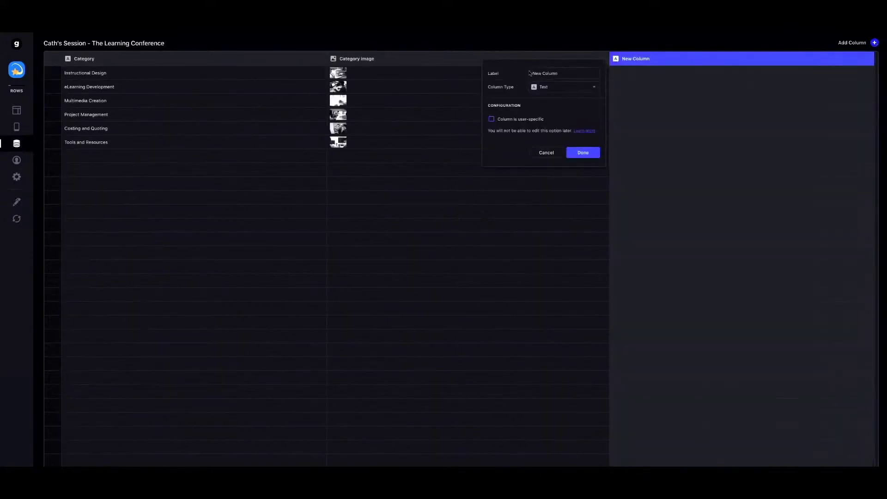
{"action": "left_click", "coordinate": [549, 71]}
{"action": "type", "text": "Talks Category"}
{"action": "left_click", "coordinate": [552, 86]}
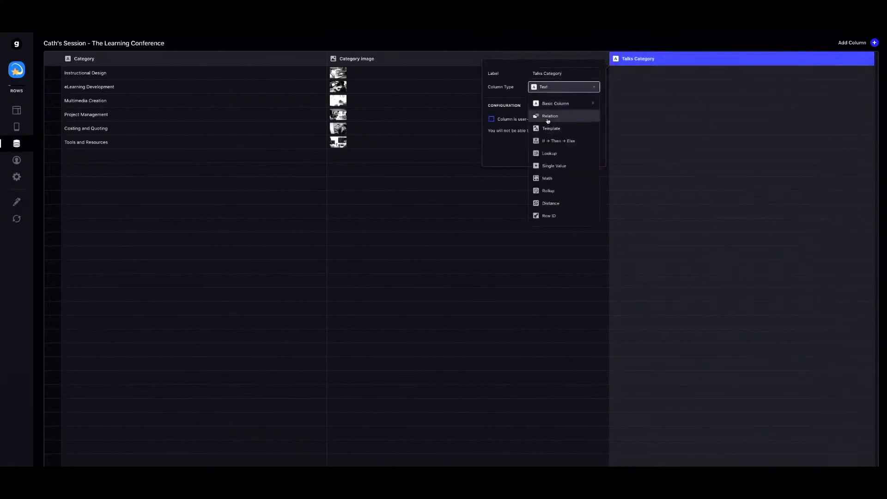
{"action": "left_click", "coordinate": [548, 119]}
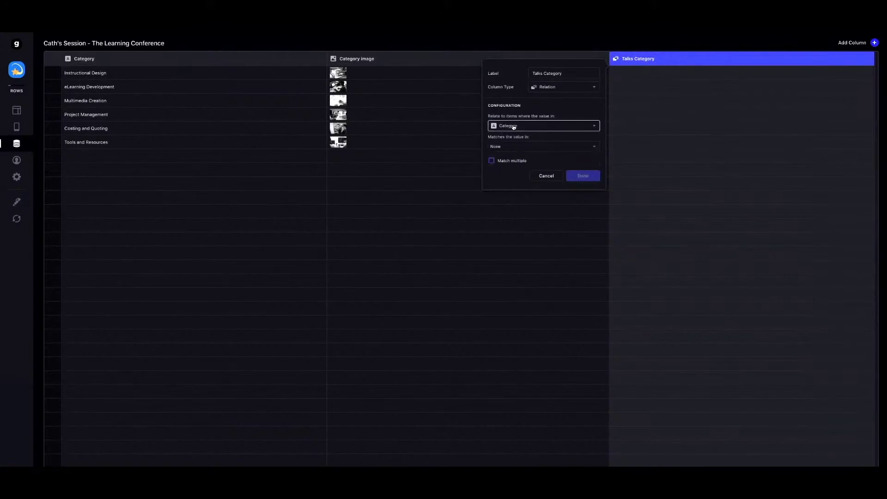
Match each Category against Talks > Category 1 with Match multiple enabled, and save the column.
{"action": "left_click", "coordinate": [521, 147]}
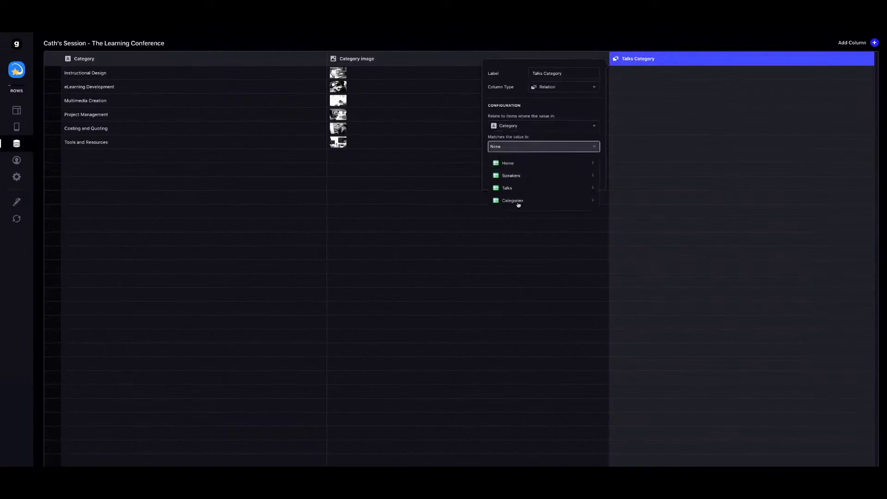
{"action": "mouse_move", "coordinate": [518, 203]}
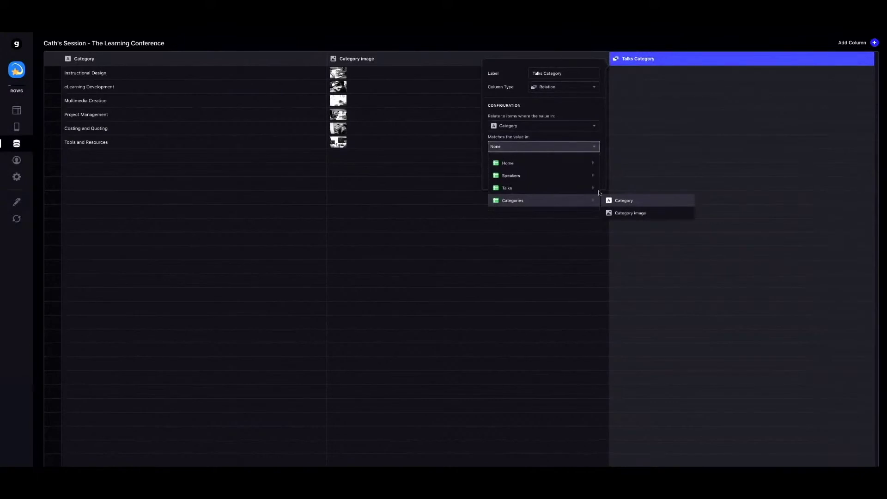
{"action": "mouse_move", "coordinate": [592, 188]}
{"action": "left_click", "coordinate": [630, 301]}
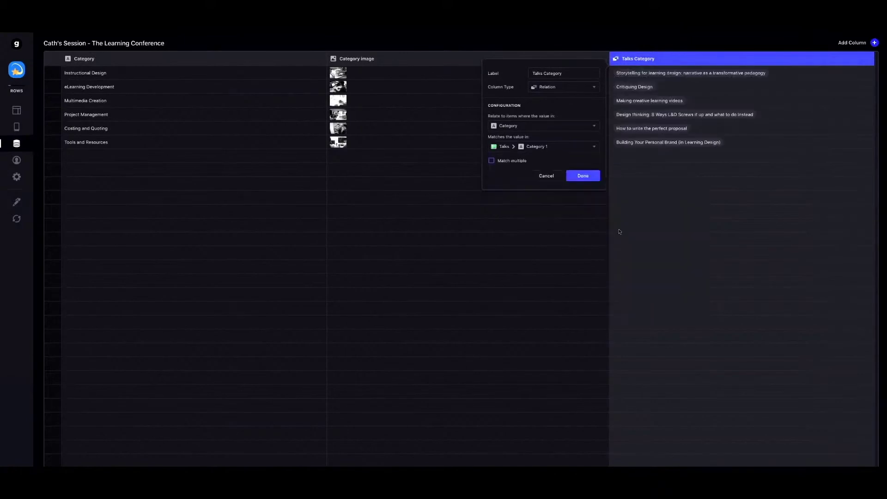
{"action": "left_click", "coordinate": [499, 149]}
{"action": "mouse_move", "coordinate": [591, 188]}
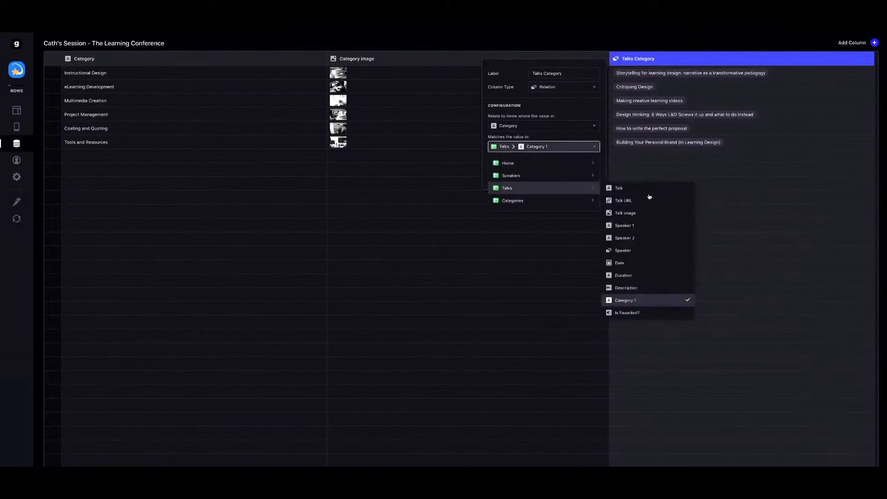
{"action": "left_click", "coordinate": [641, 303]}
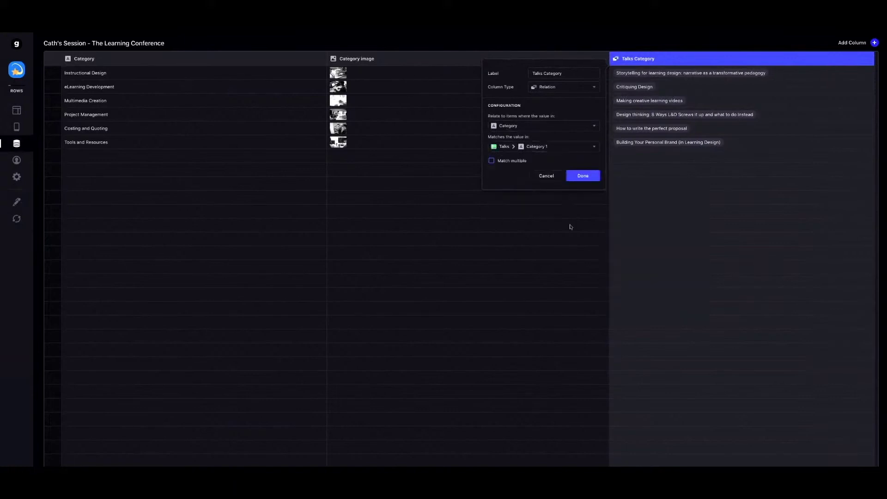
{"action": "left_click", "coordinate": [501, 162]}
{"action": "left_click", "coordinate": [501, 162]}
{"action": "left_click", "coordinate": [501, 162]}
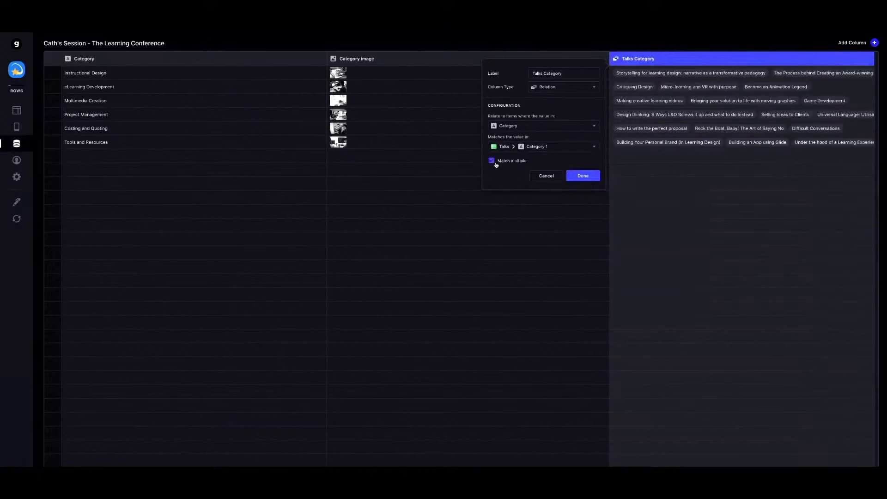
{"action": "left_click", "coordinate": [582, 175]}
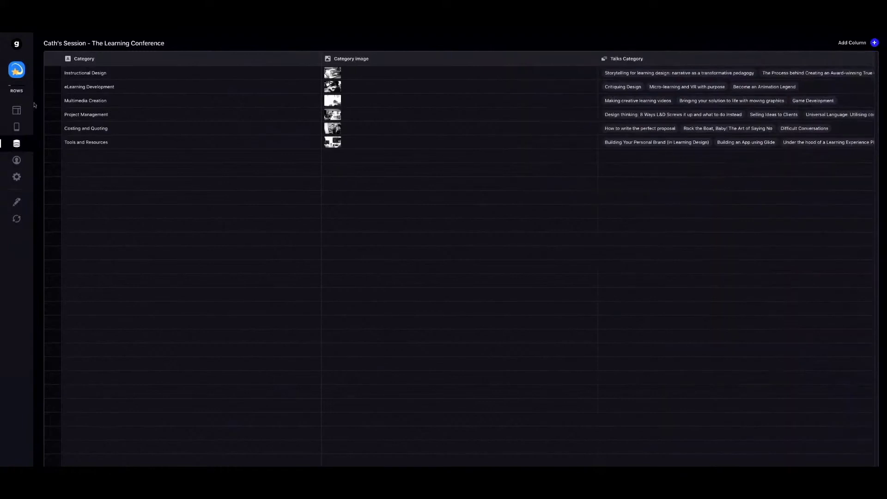
In the Layout editor, open the first talk's detail screen and bring up the component library.
{"action": "left_click", "coordinate": [17, 110]}
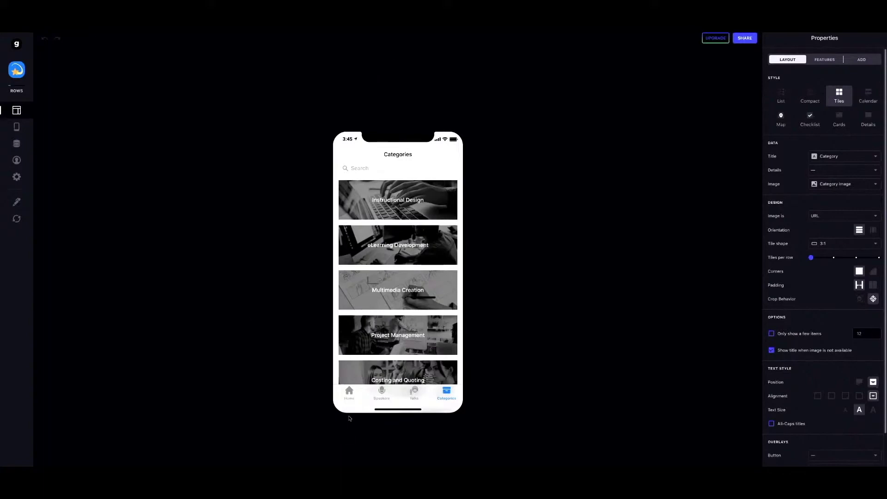
{"action": "left_click", "coordinate": [415, 393]}
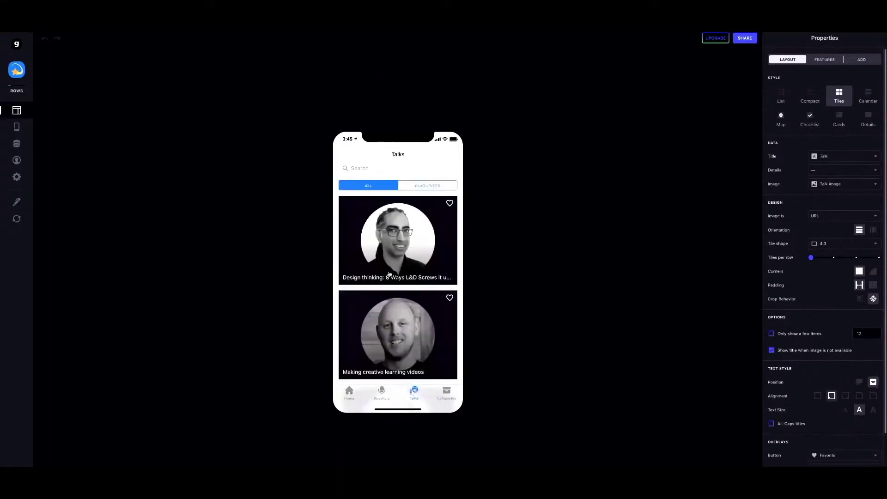
{"action": "left_click", "coordinate": [389, 274]}
{"action": "left_click", "coordinate": [382, 308]}
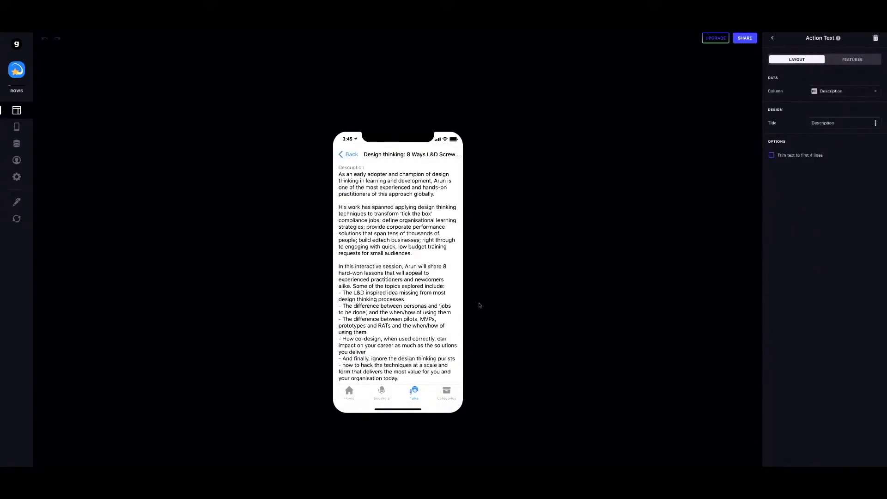
{"action": "left_click", "coordinate": [774, 38]}
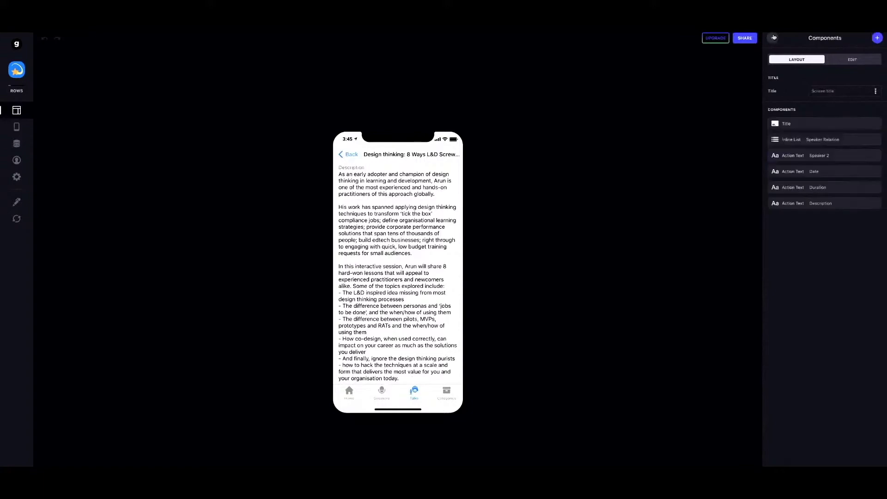
{"action": "scroll", "coordinate": [467, 271], "scroll_direction": "up", "scroll_amount": 5}
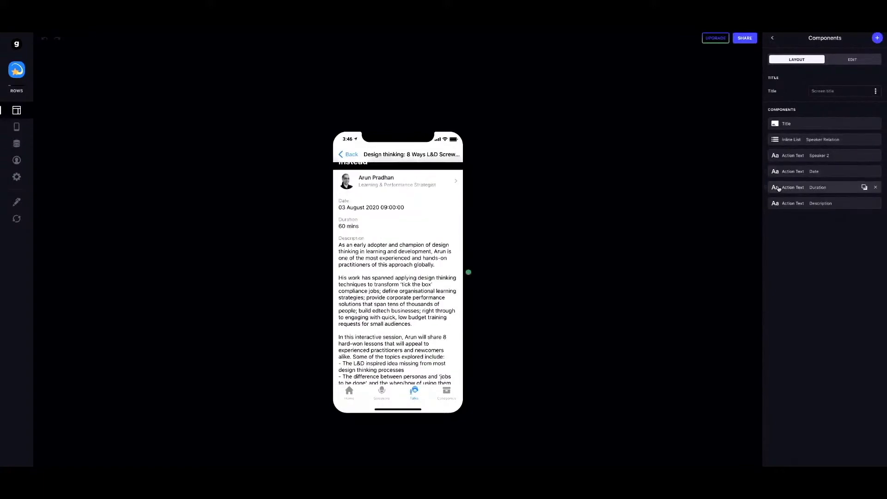
{"action": "left_click", "coordinate": [875, 38]}
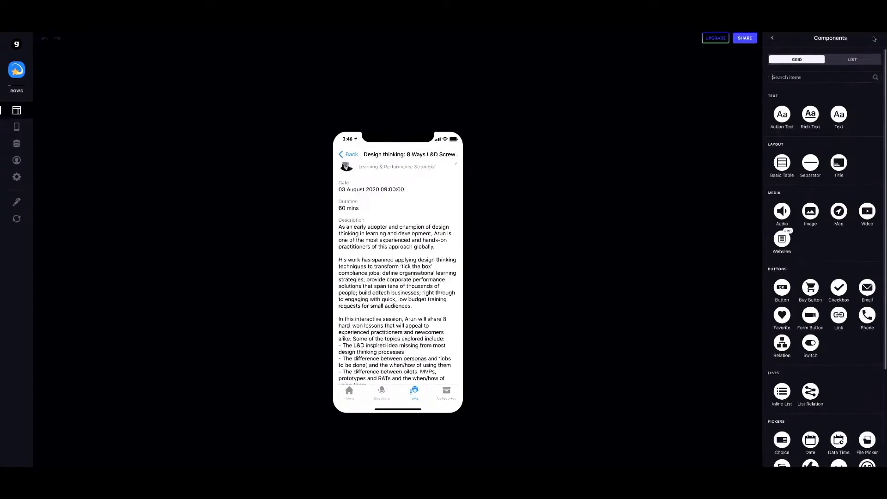
Add an Inline List with Categories as its source to the talk detail screen, then go back to Talks.
{"action": "type", "text": "inline"}
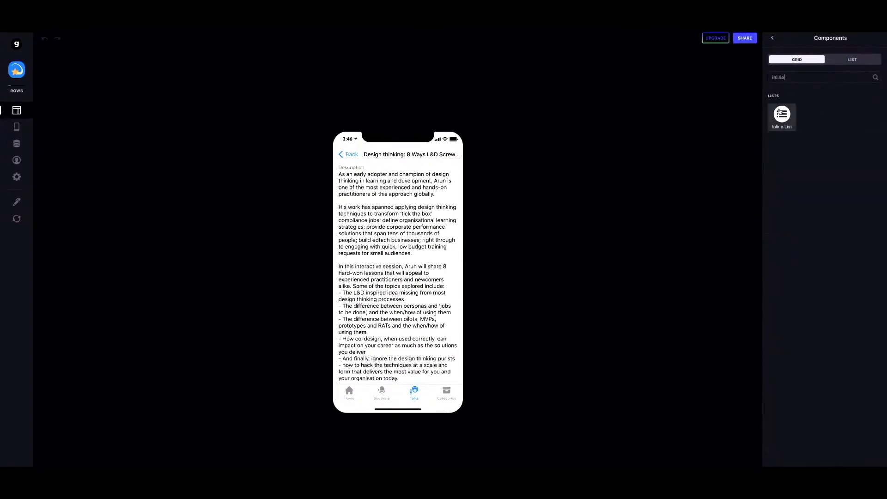
{"action": "left_click", "coordinate": [780, 113]}
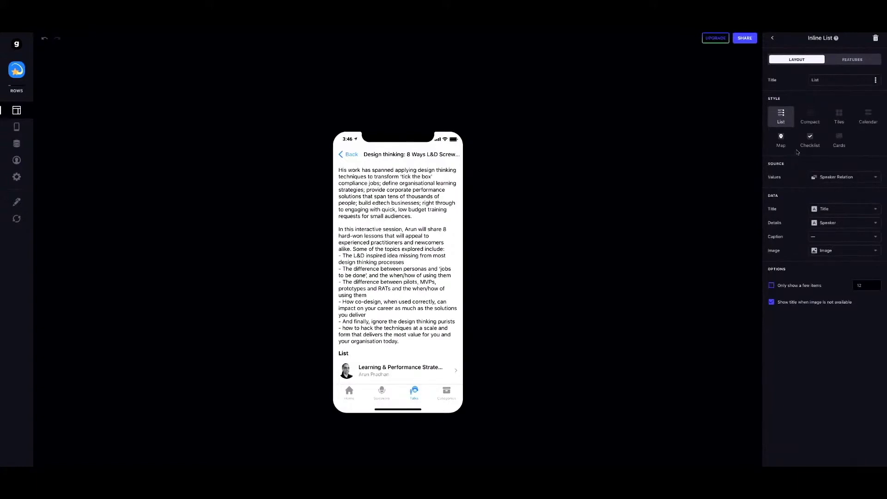
{"action": "left_click", "coordinate": [838, 178]}
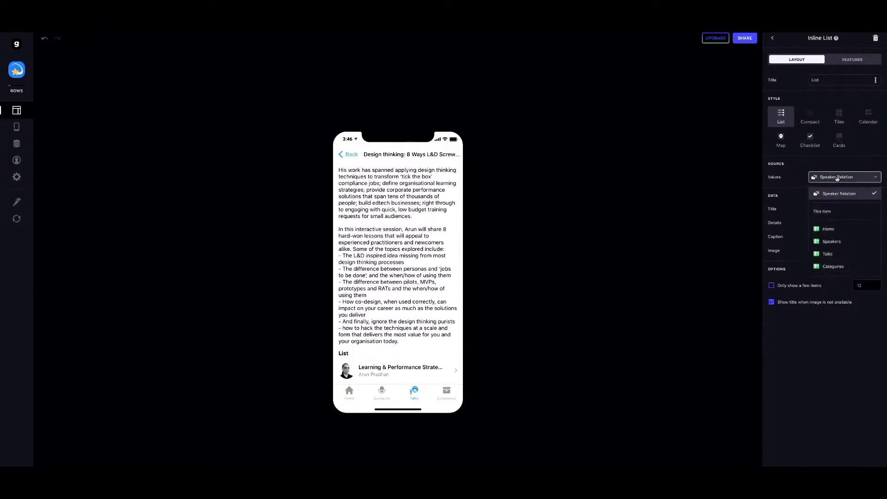
{"action": "left_click", "coordinate": [837, 179]}
{"action": "left_click", "coordinate": [837, 178]}
{"action": "left_click", "coordinate": [837, 179]}
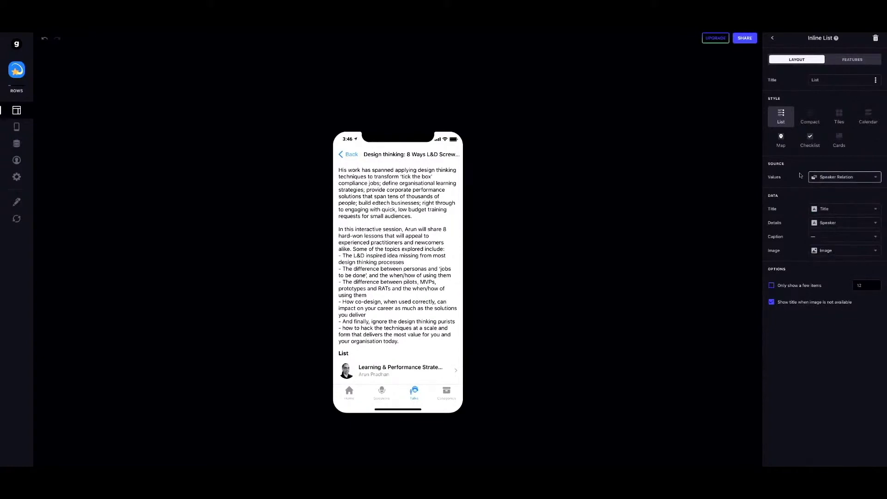
{"action": "left_click", "coordinate": [835, 180]}
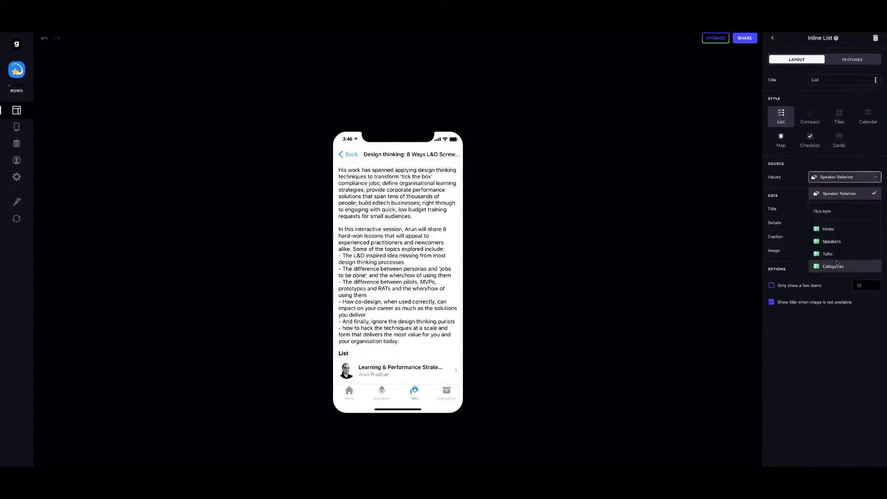
{"action": "left_click", "coordinate": [833, 266]}
{"action": "scroll", "coordinate": [358, 344], "scroll_direction": "down", "scroll_amount": 5}
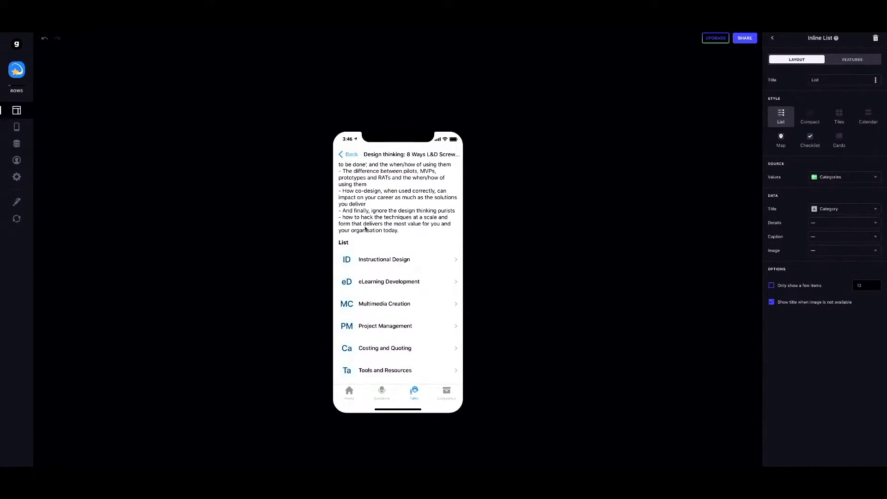
{"action": "left_click", "coordinate": [346, 155]}
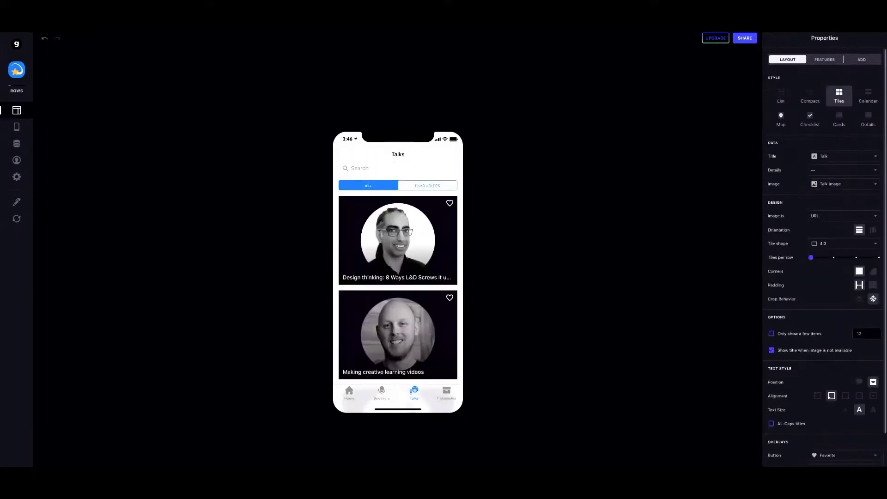